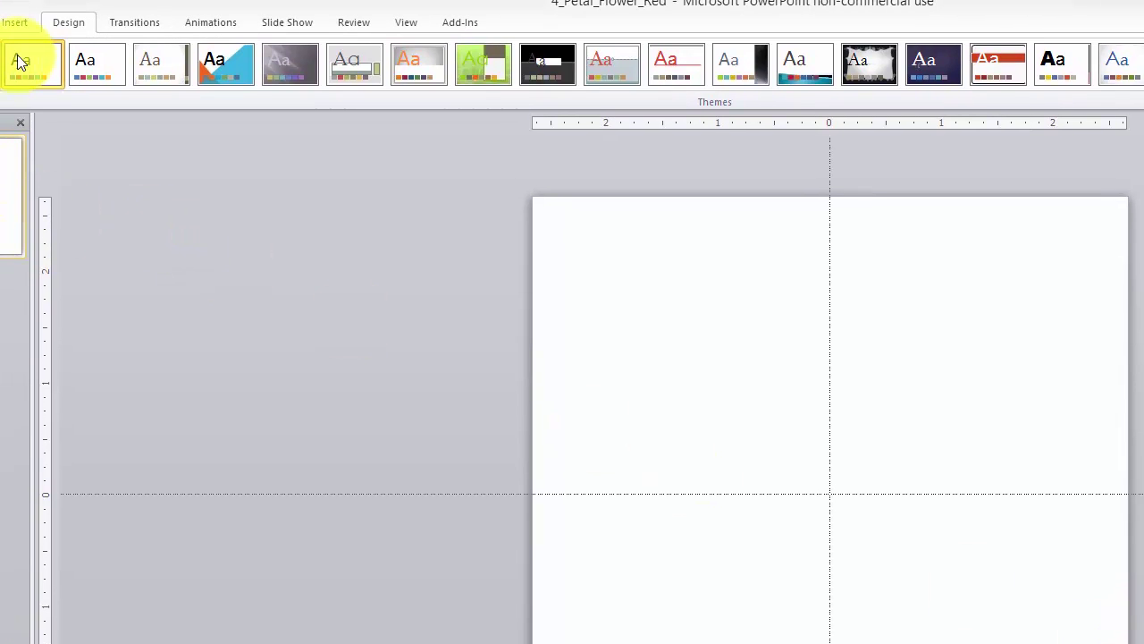
Draw a teardrop shape about 0.9 inch wide near the upper middle of the slide.
left_click(13, 24)
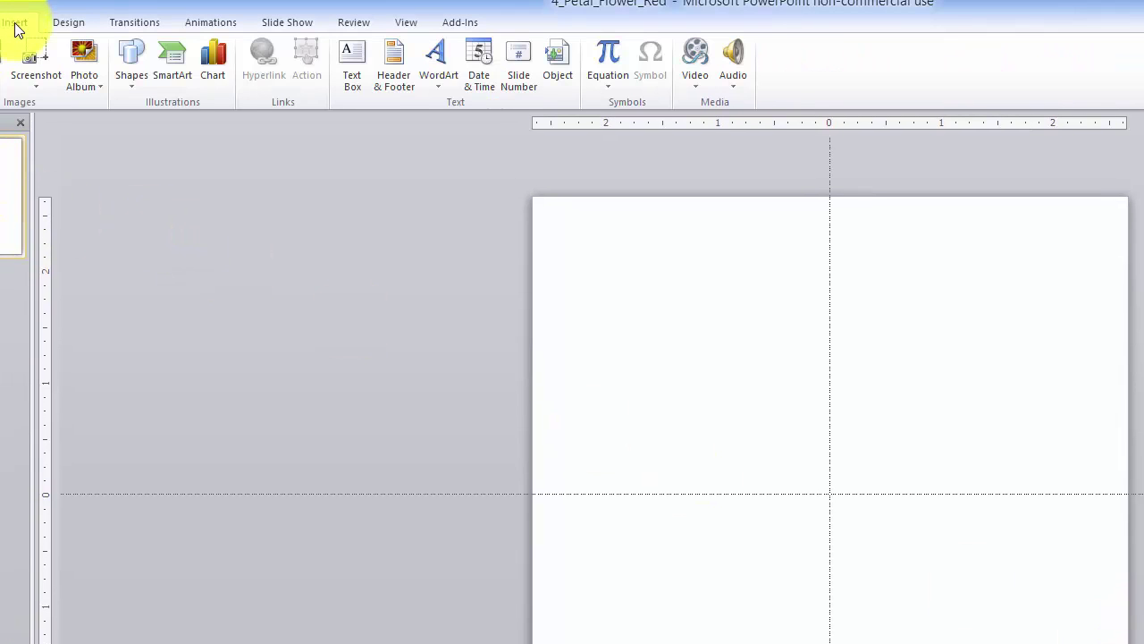
left_click(131, 72)
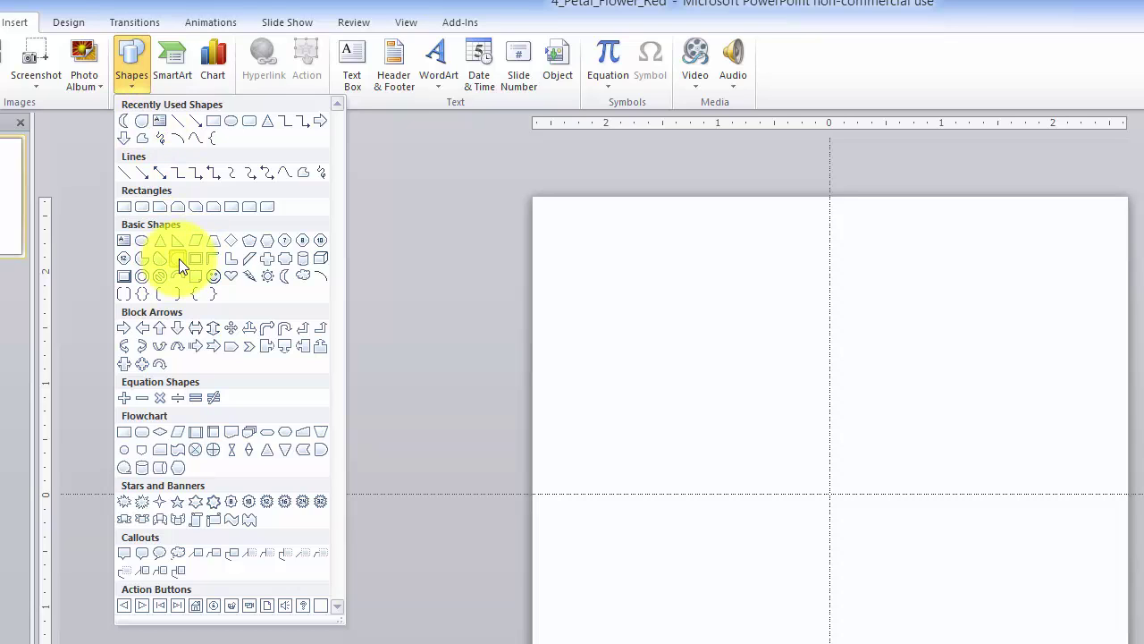
left_click(178, 258)
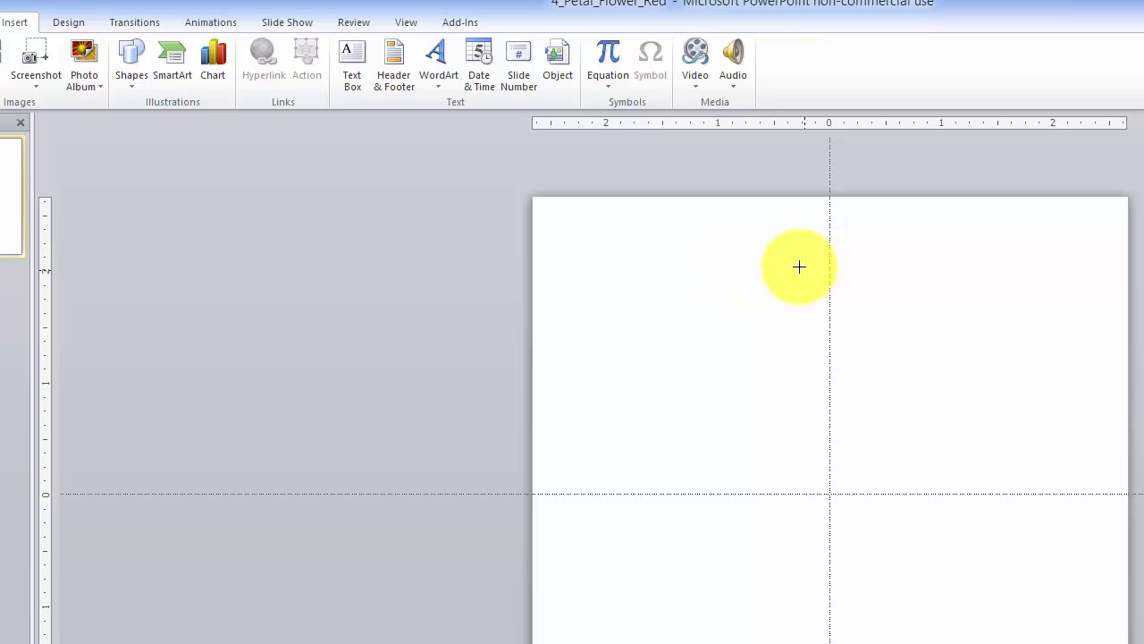
left_click_drag(789, 259, 849, 367)
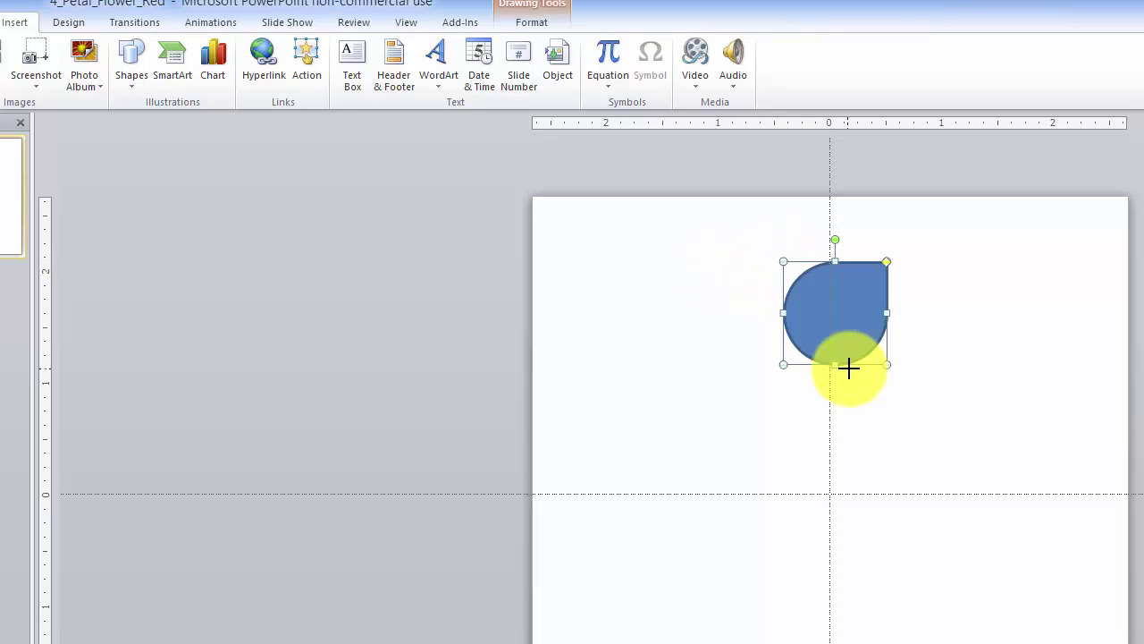
Draw a crescent moon shape about 0.75 inch wide and 1.5 inches tall to the left of the teardrop.
left_click(127, 68)
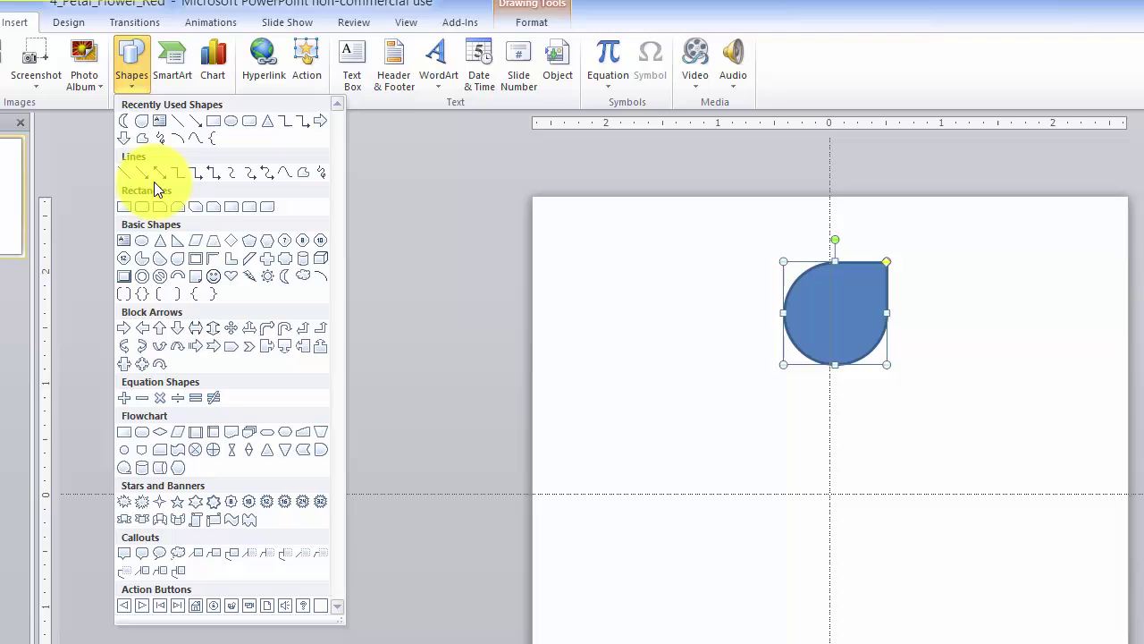
left_click(286, 277)
left_click_drag(578, 271, 661, 369)
Draw a small circle about 0.4 inch across at the upper tip of the crescent moon.
left_click(136, 64)
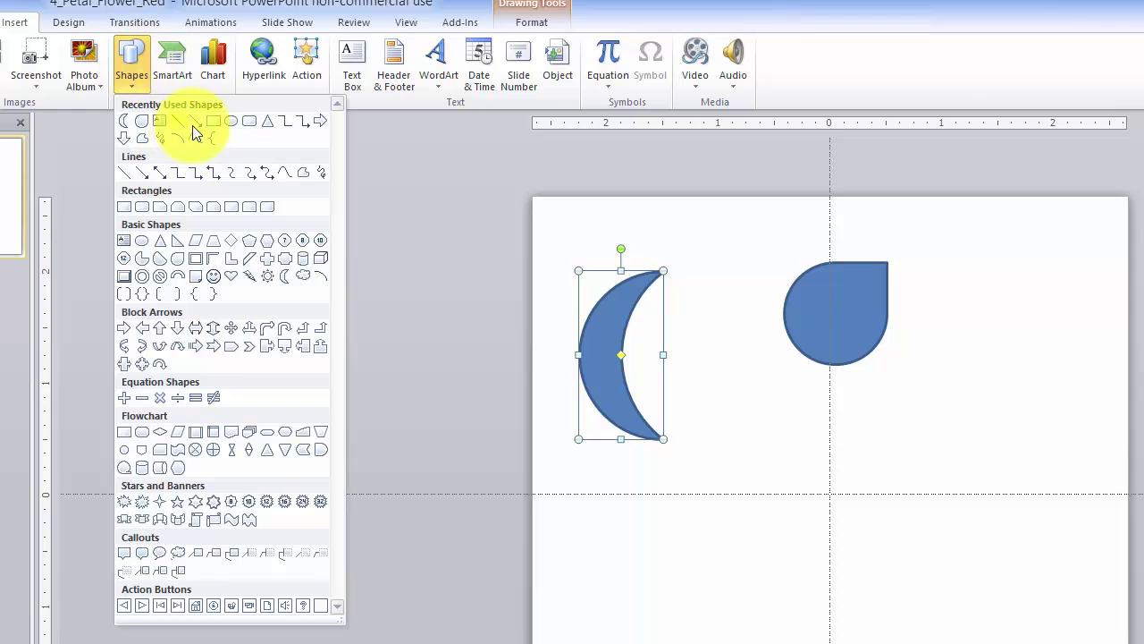
left_click(229, 122)
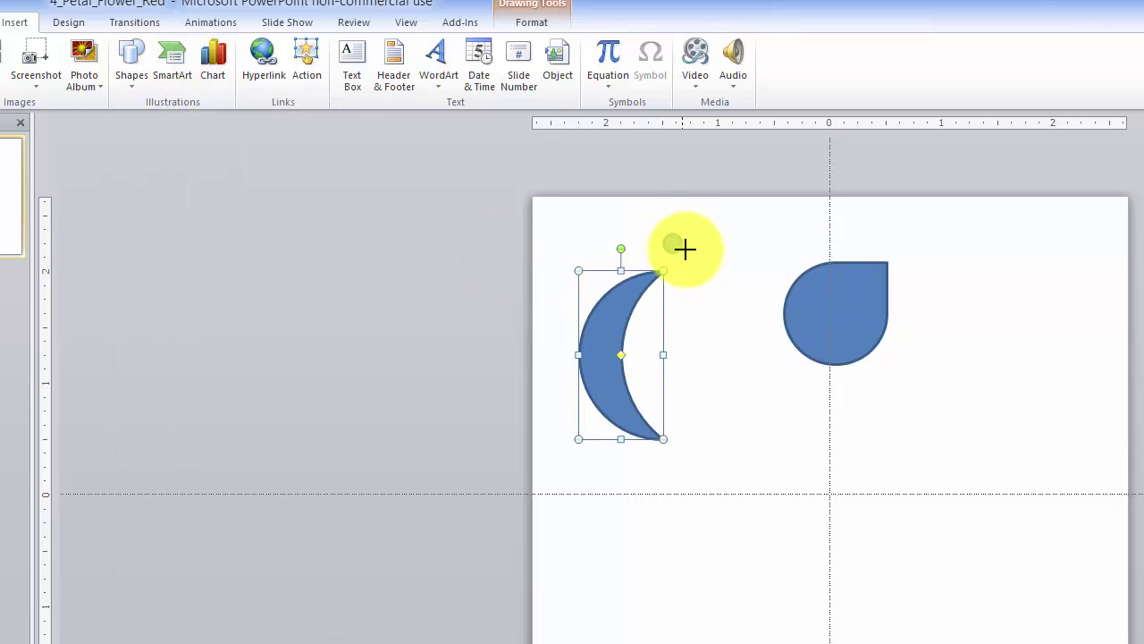
left_click_drag(662, 234, 710, 280)
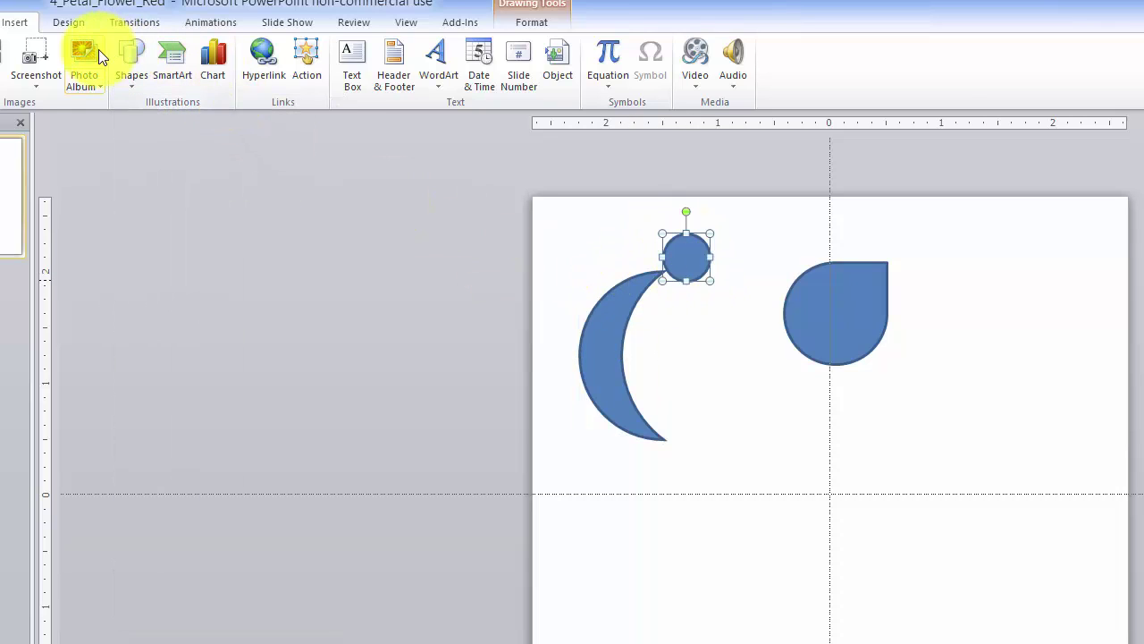
Draw a three-point curve for the stem, rising from the horizontal guide to the right of the teardrop.
left_click(128, 64)
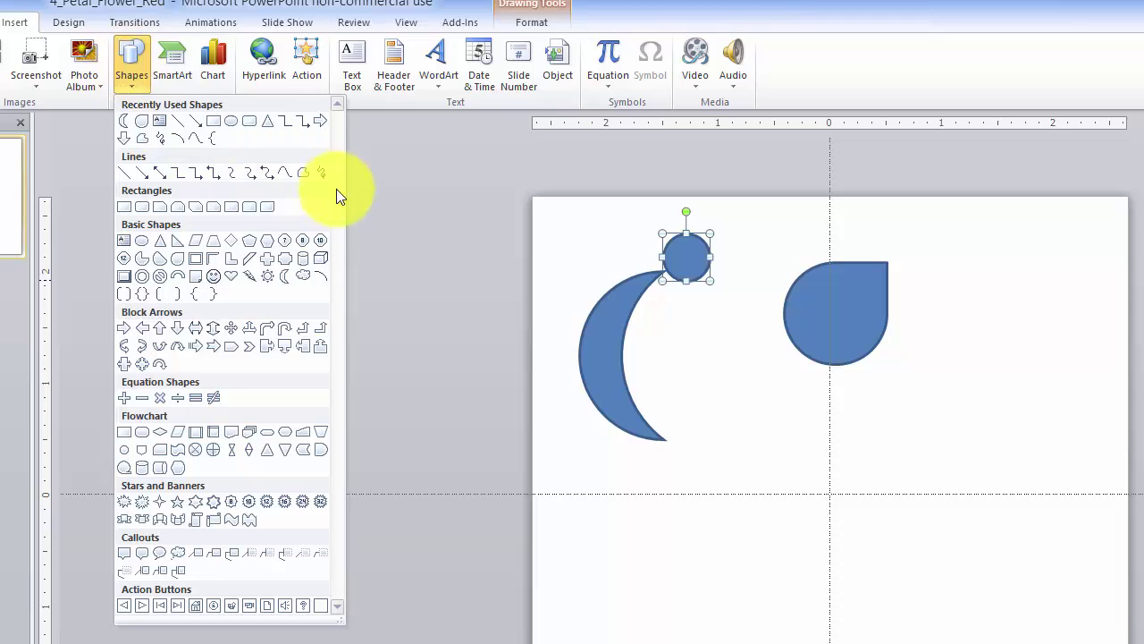
left_click(286, 174)
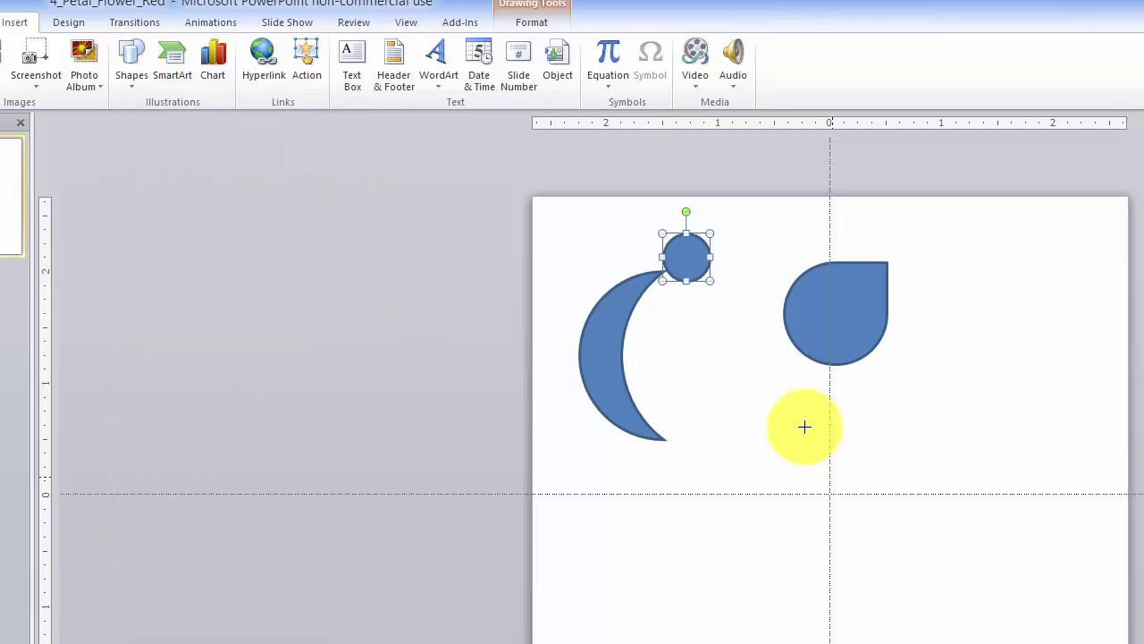
left_click(843, 492)
left_click(891, 370)
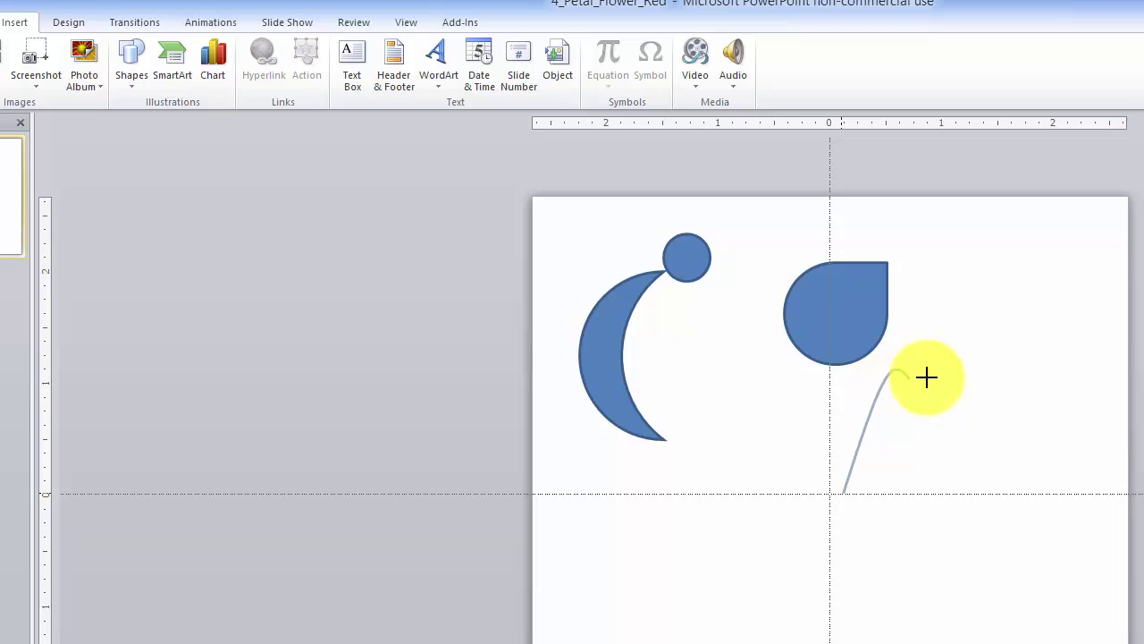
double_click(969, 326)
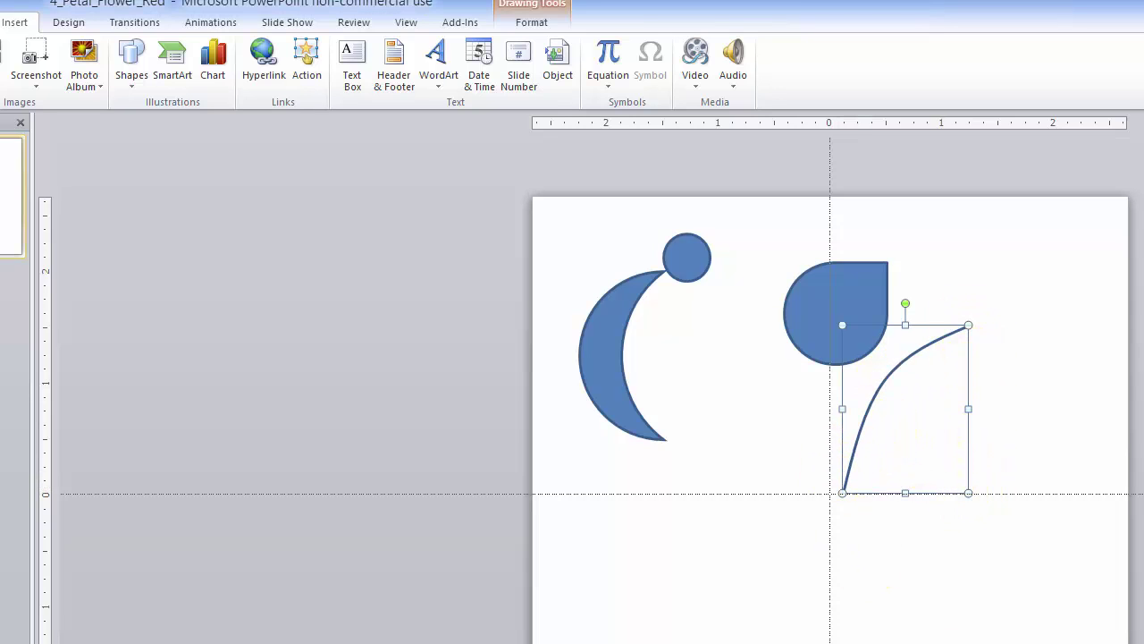
Move the stem curve down and left into the empty area below the other shapes.
scroll(840, 286, "up", 4)
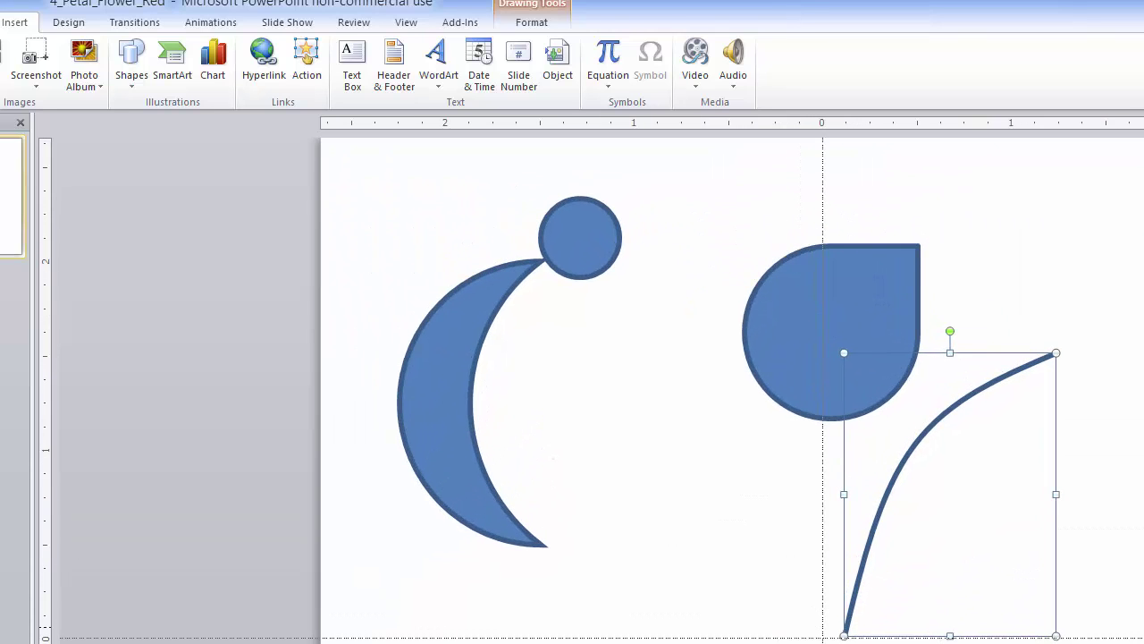
scroll(733, 385, "down", 3)
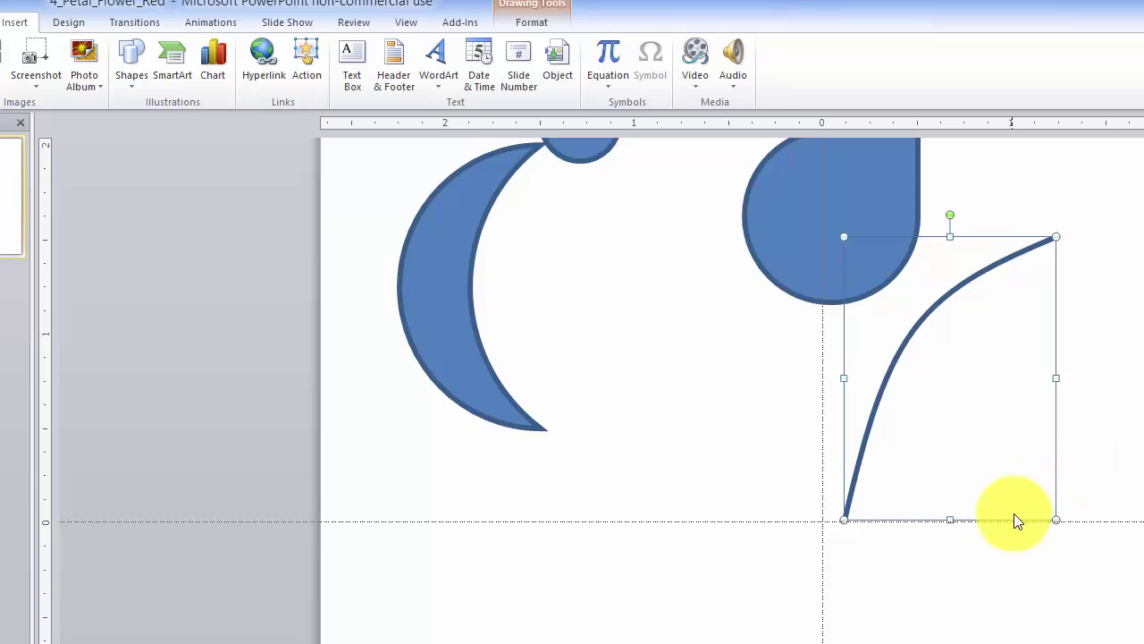
scroll(1016, 518, "down", 2)
left_click_drag(885, 298, 613, 458)
scroll(899, 526, "down", 2)
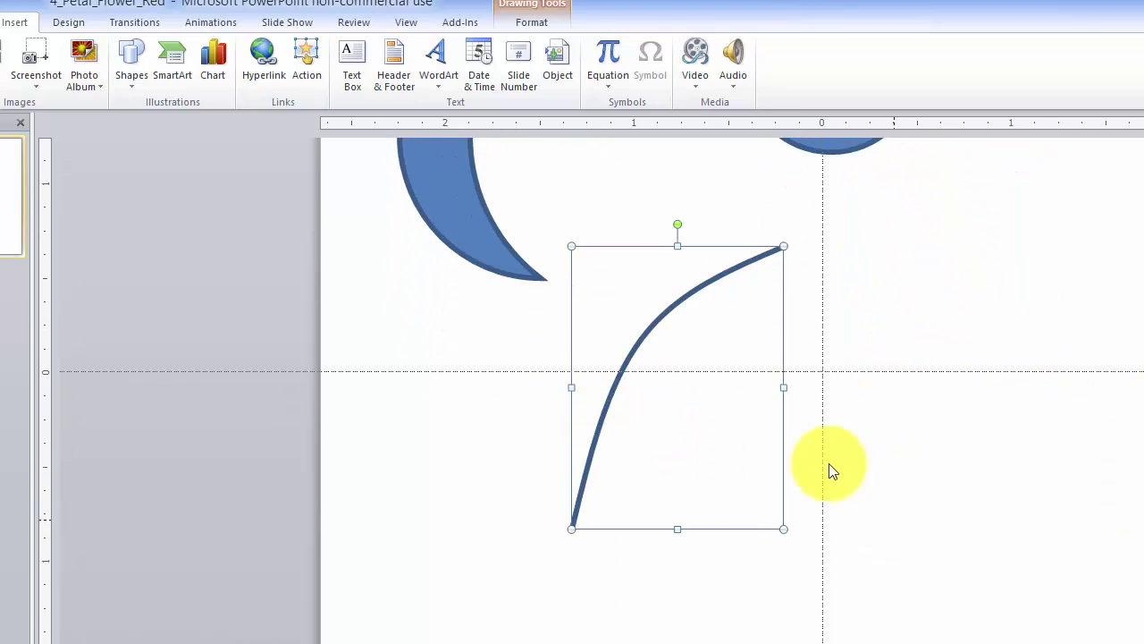
scroll(828, 391, "down", 1)
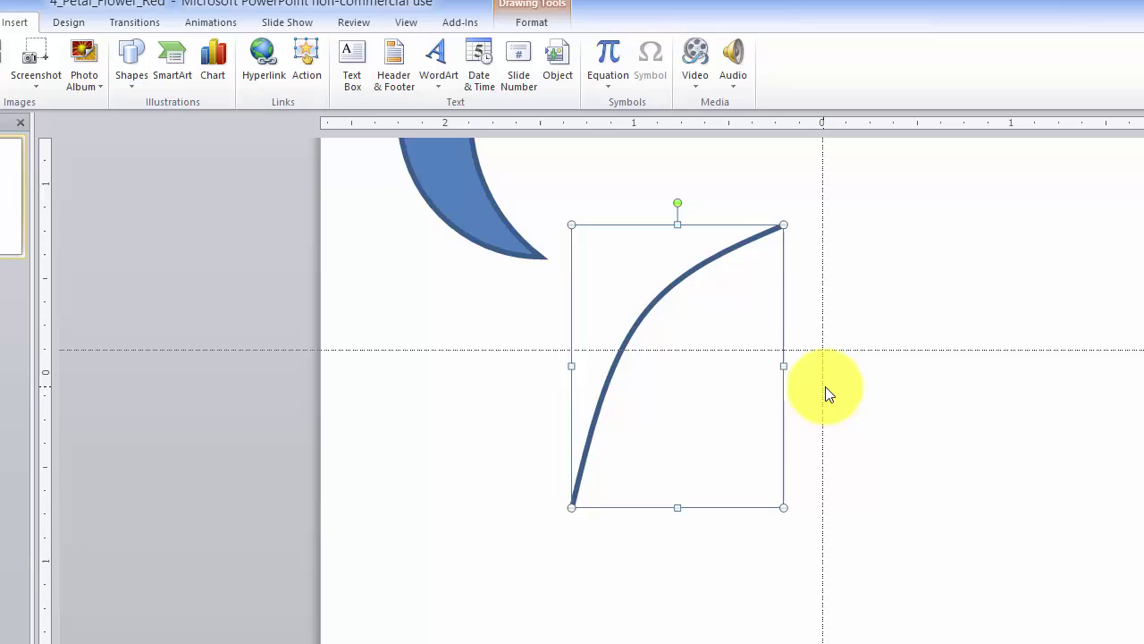
Format the stem curve with a line width of 4 pt in light green and move it toward the slide's right side.
right_click(622, 338)
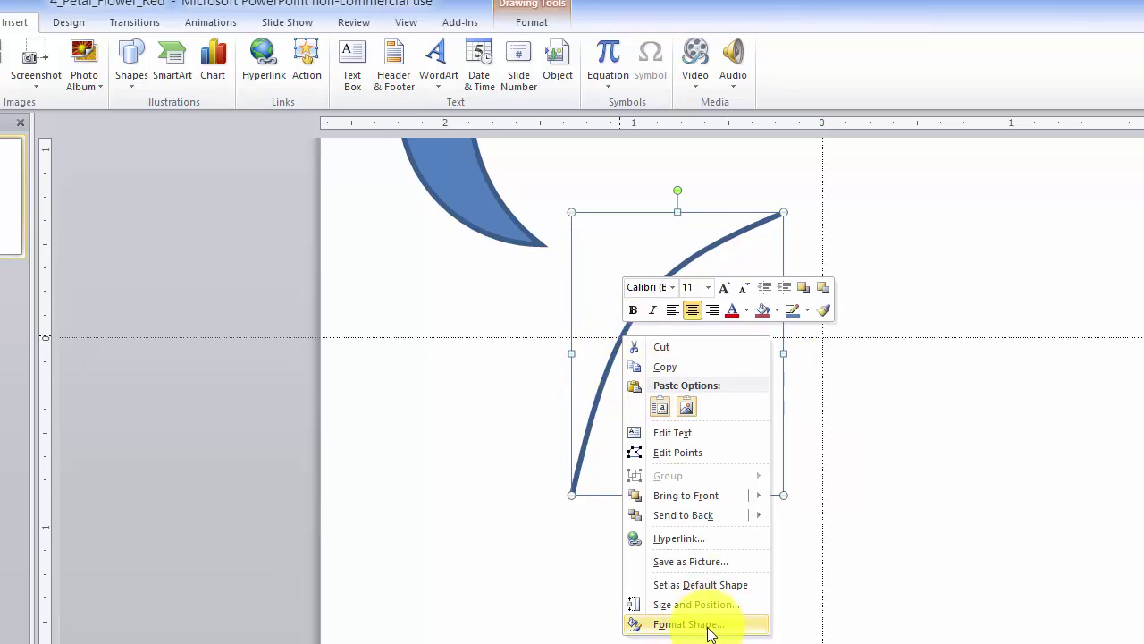
left_click(697, 624)
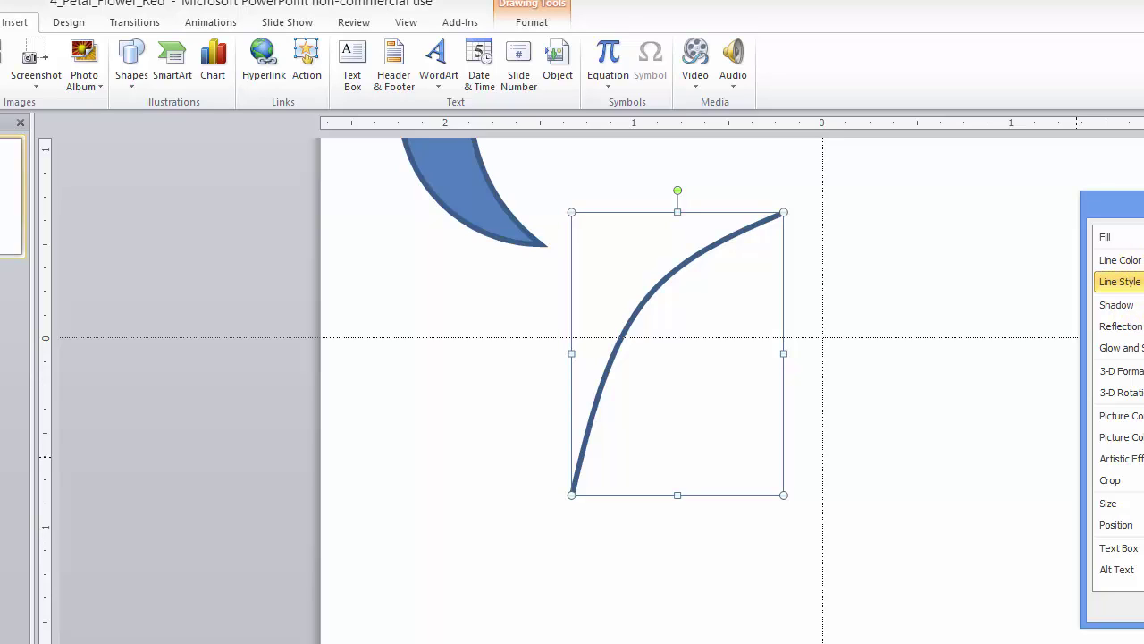
type("4")
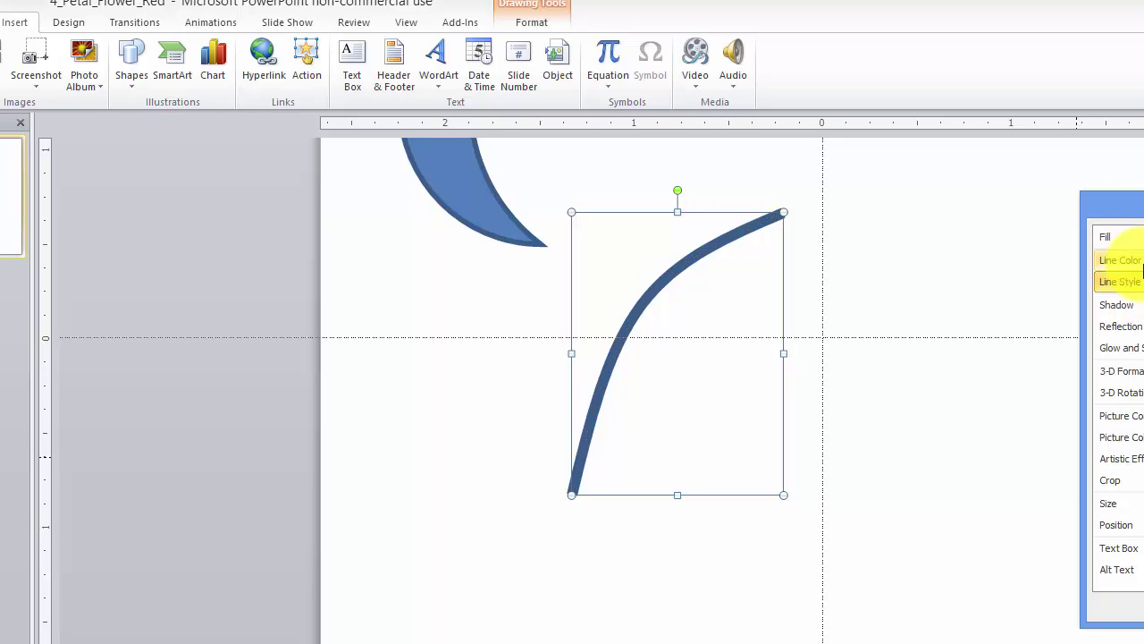
left_click(1137, 261)
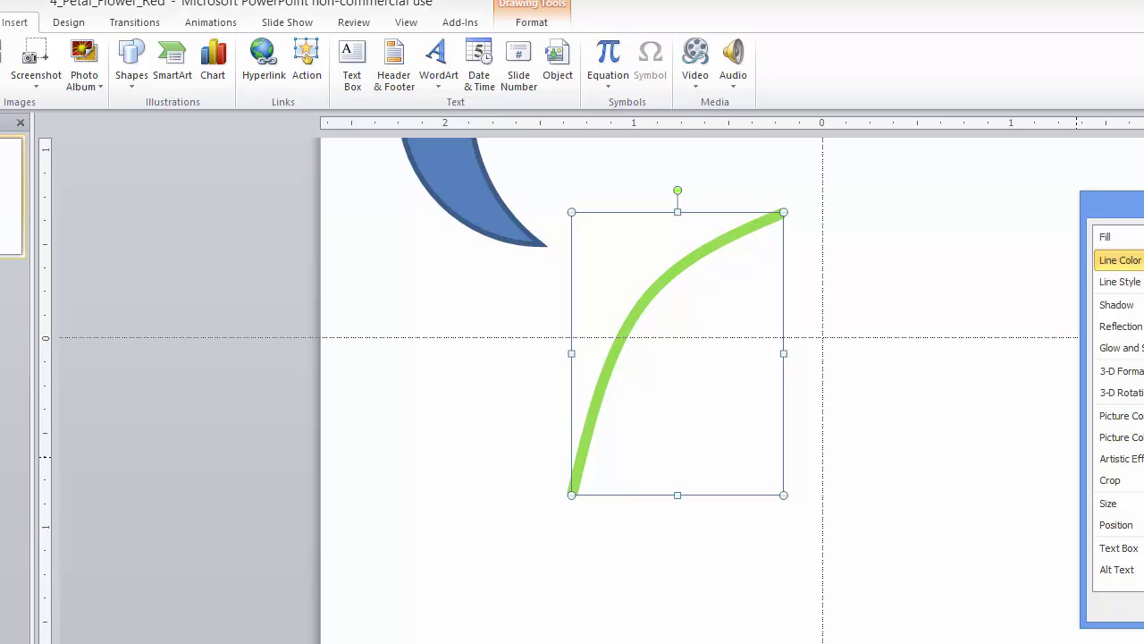
left_click(1143, 608)
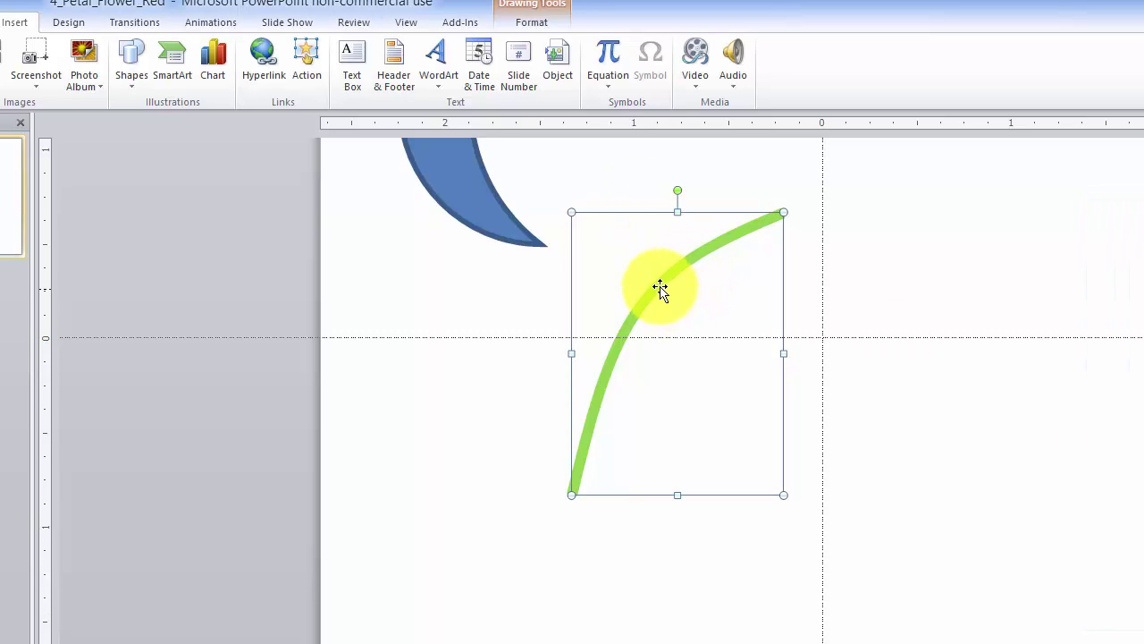
left_click_drag(656, 289, 1143, 296)
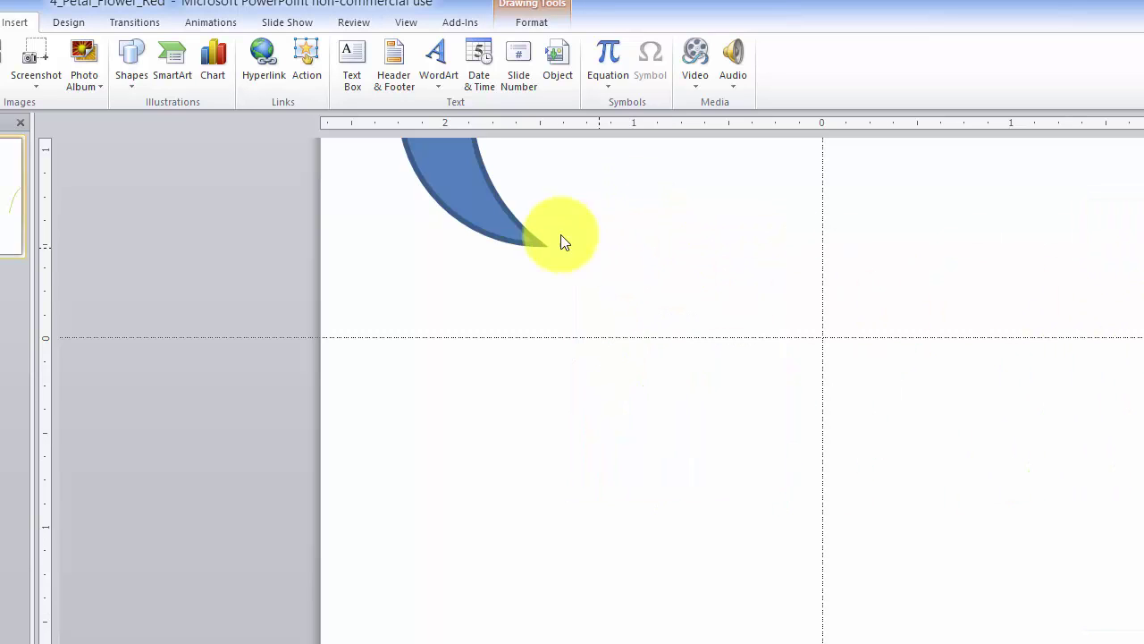
Move the crescent moon down into the empty area and give it a dense dotted pattern fill, light green foreground on black background.
left_click_drag(459, 199, 638, 455)
right_click(630, 415)
left_click(703, 640)
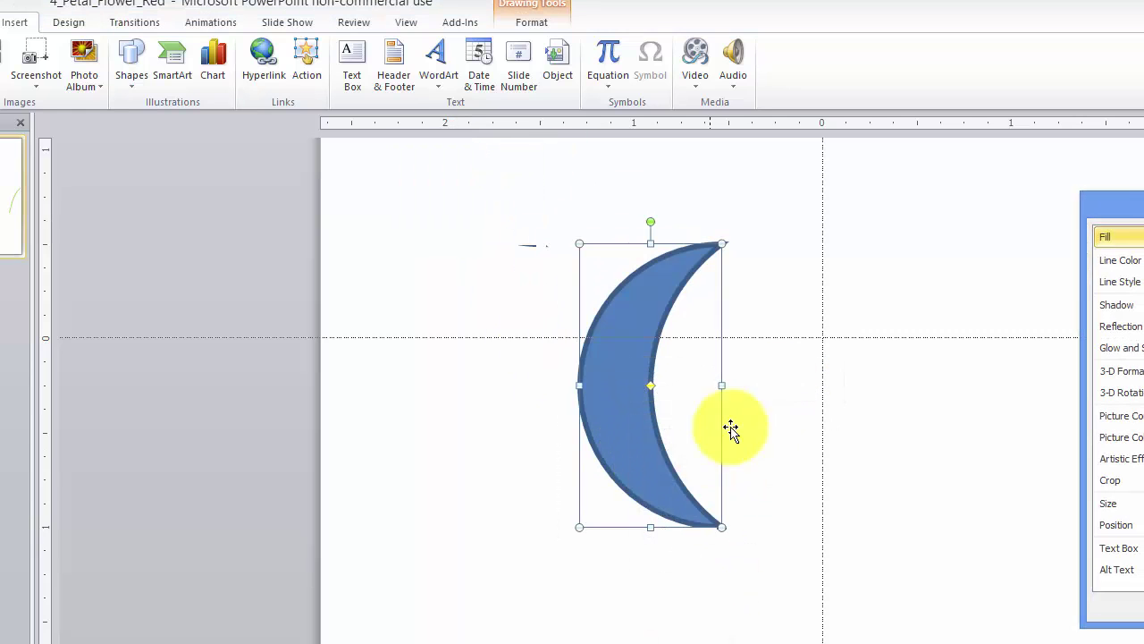
left_click_drag(1122, 214, 796, 130)
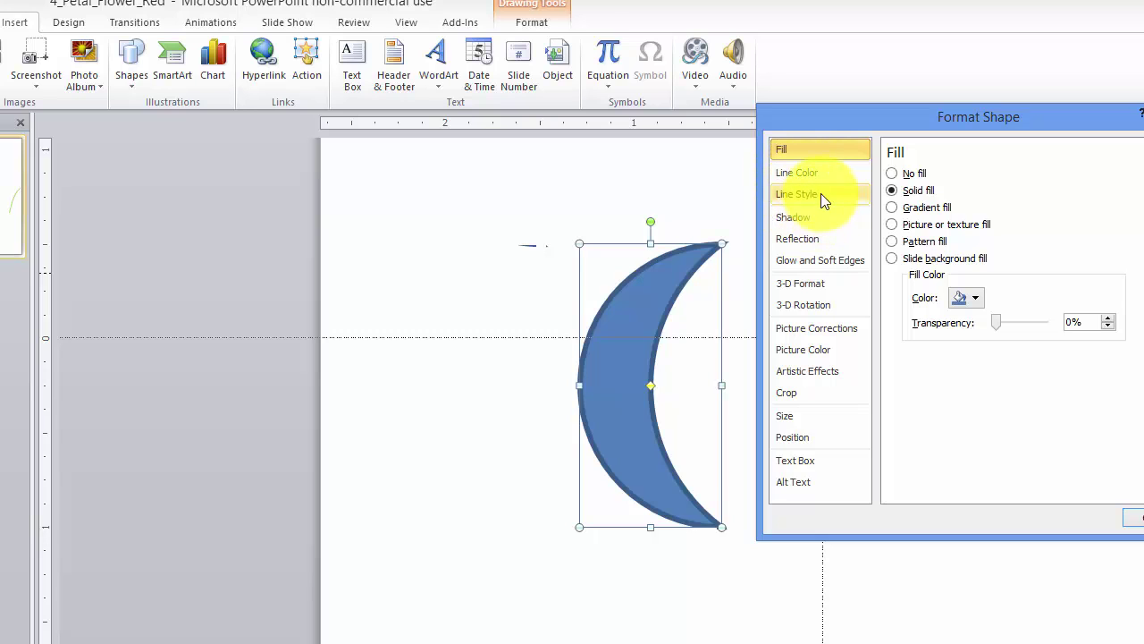
left_click(892, 241)
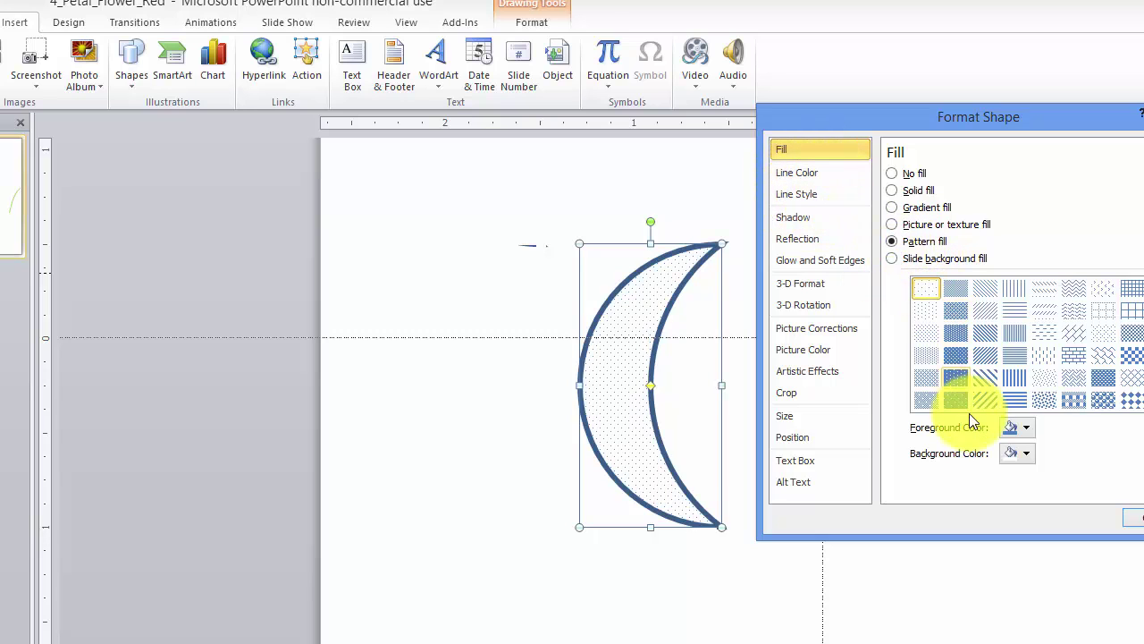
left_click(1012, 454)
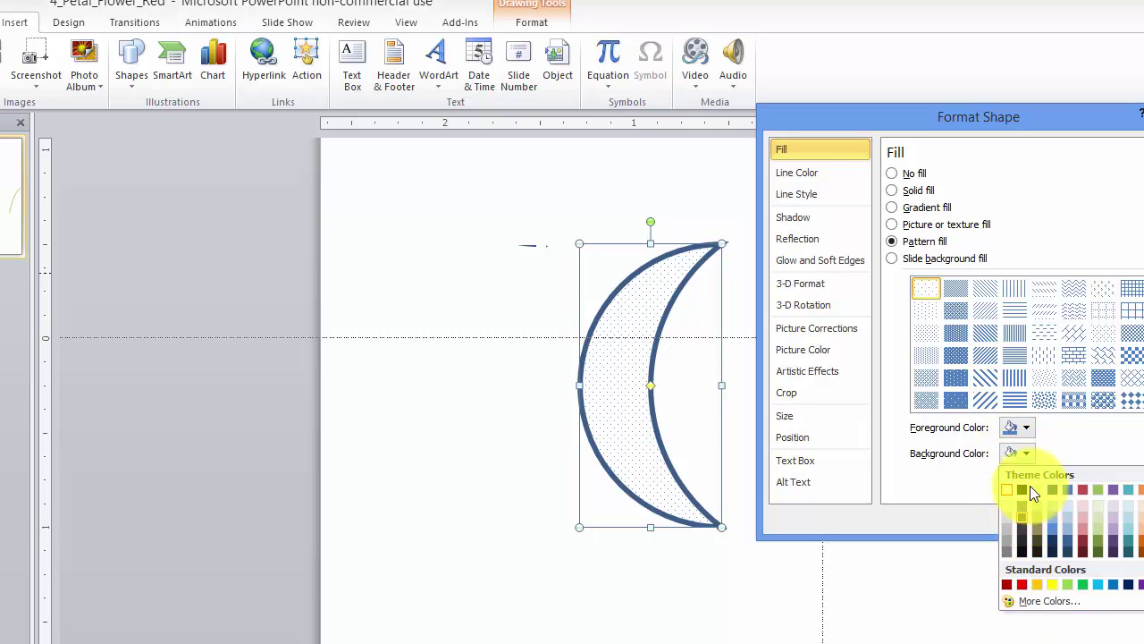
left_click(1022, 489)
left_click(1019, 426)
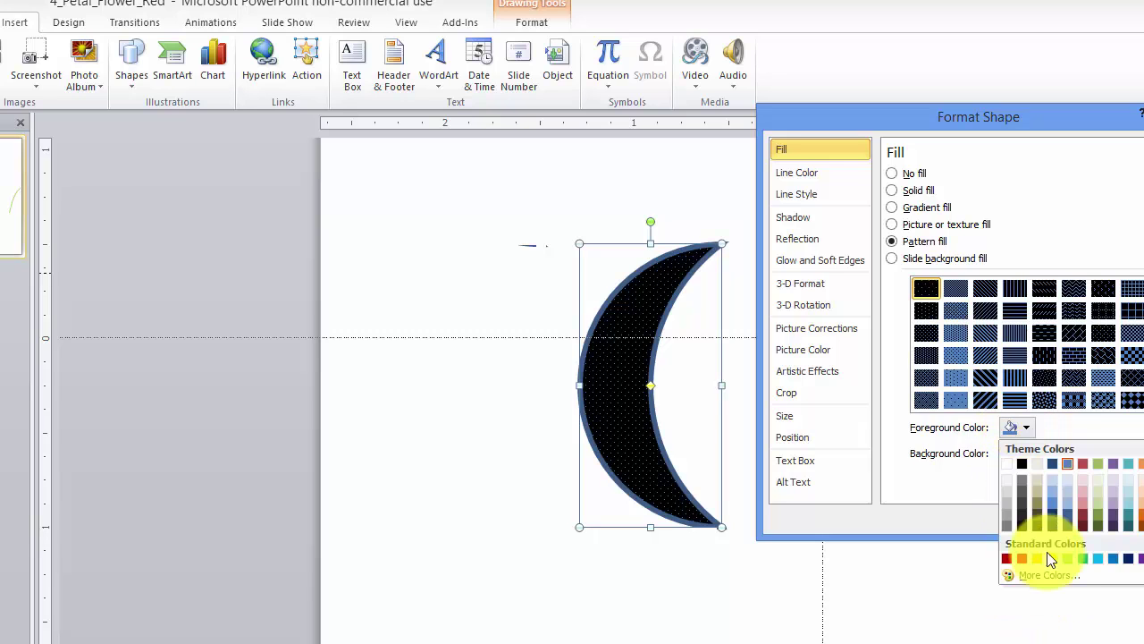
left_click(1065, 559)
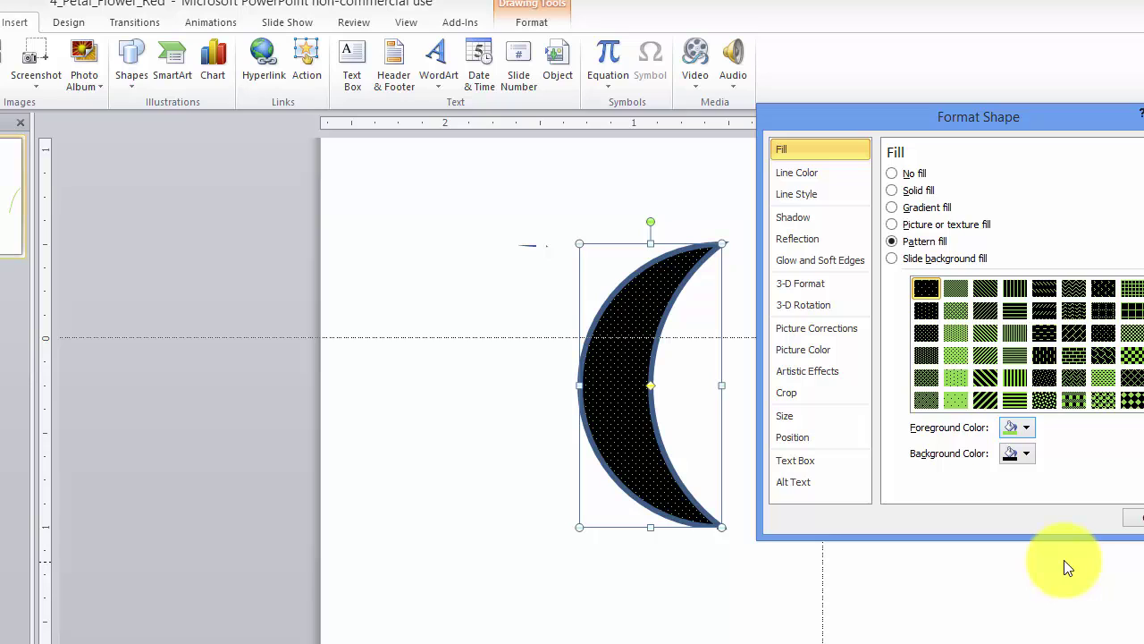
left_click(952, 404)
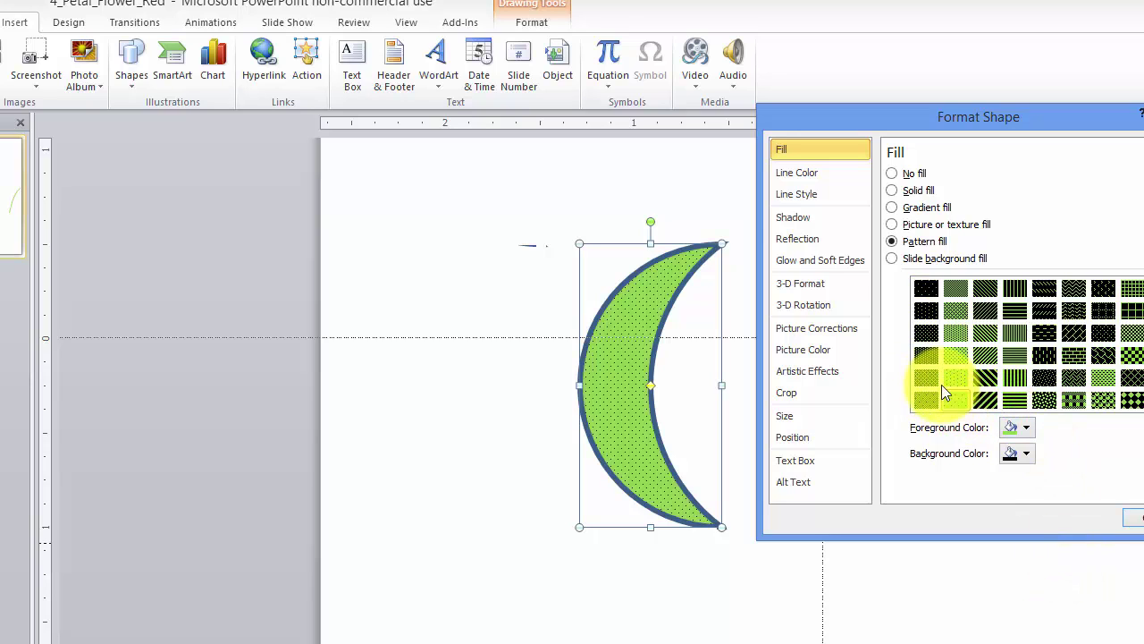
Set the crescent moon's outline colour to light green.
left_click(811, 177)
left_click(953, 229)
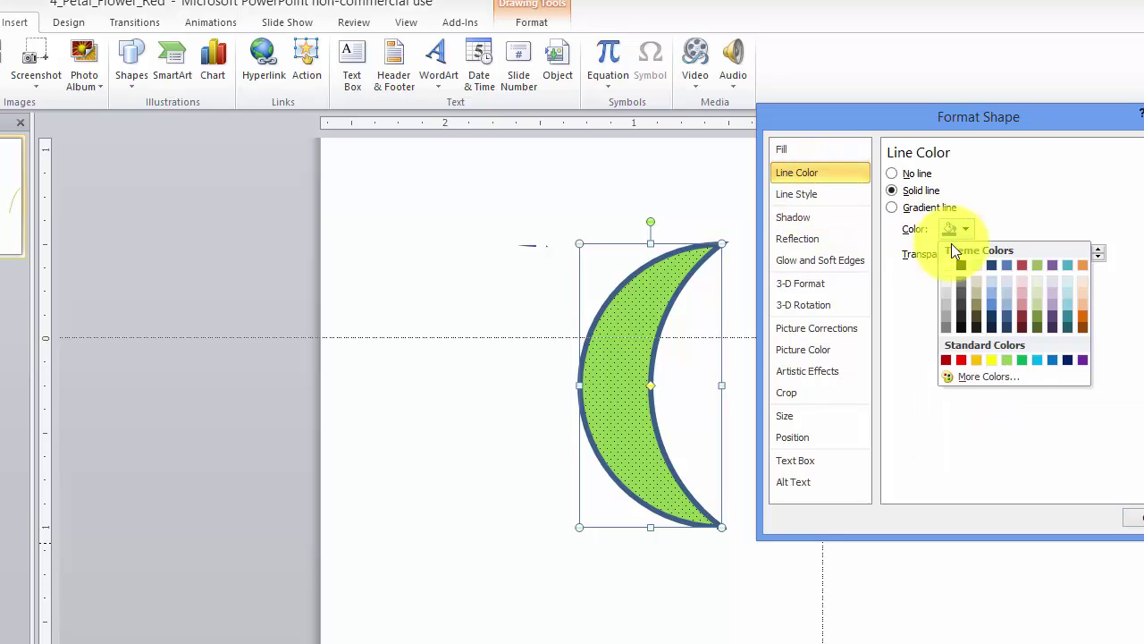
left_click(1005, 360)
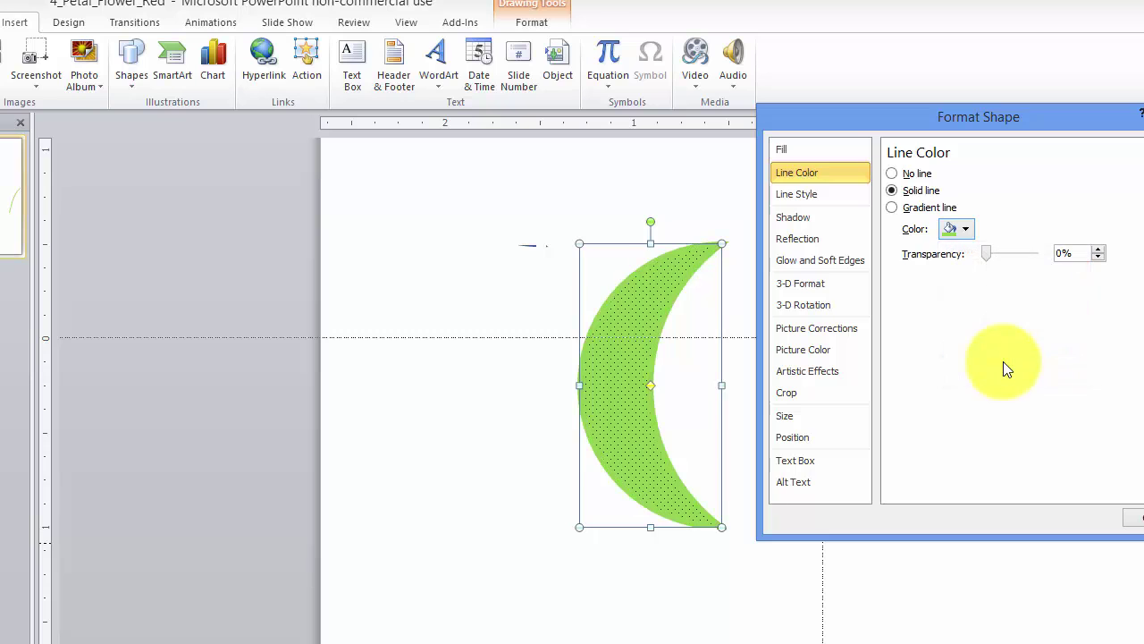
Move the green crescent leaf to the slide's right side near the stem and finish the shape formatting.
left_click(649, 365)
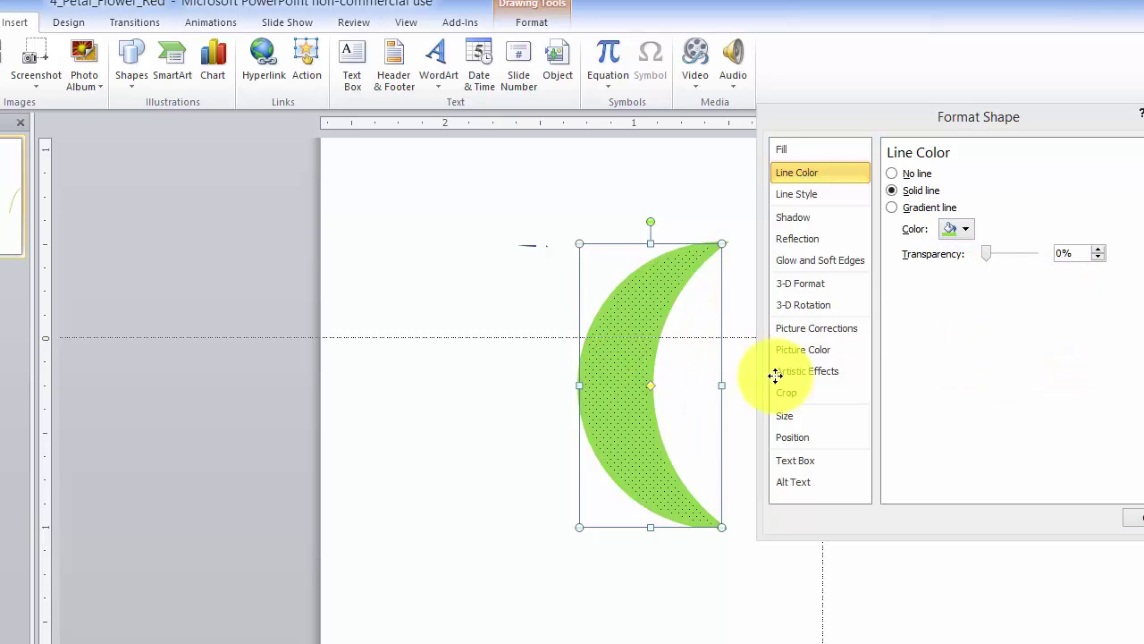
key("Delete")
left_click(972, 113)
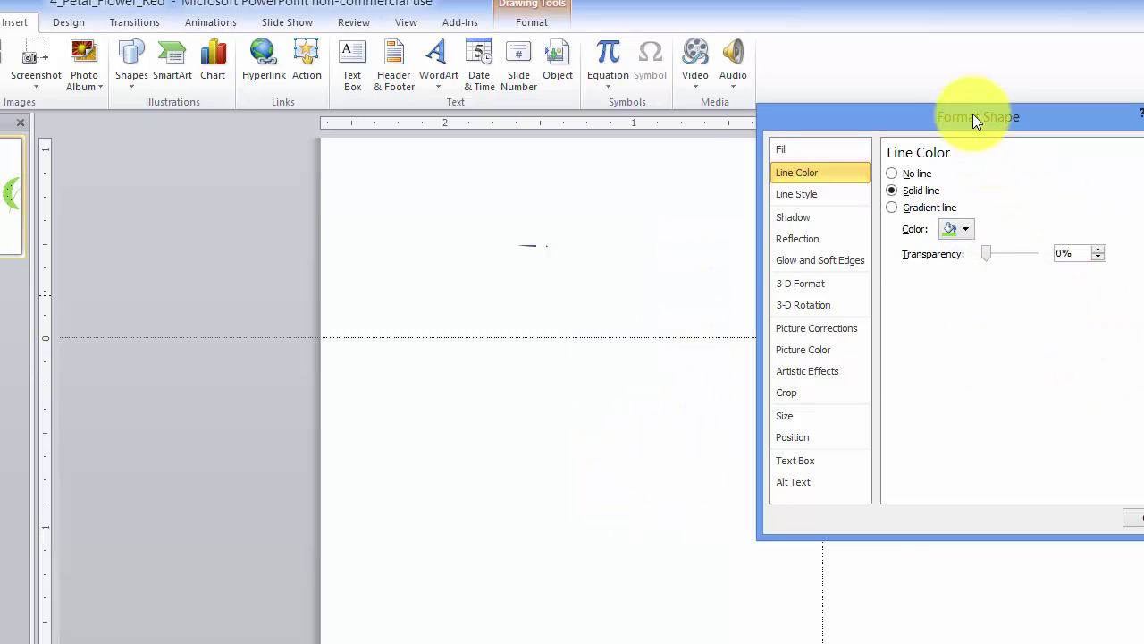
left_click(655, 198)
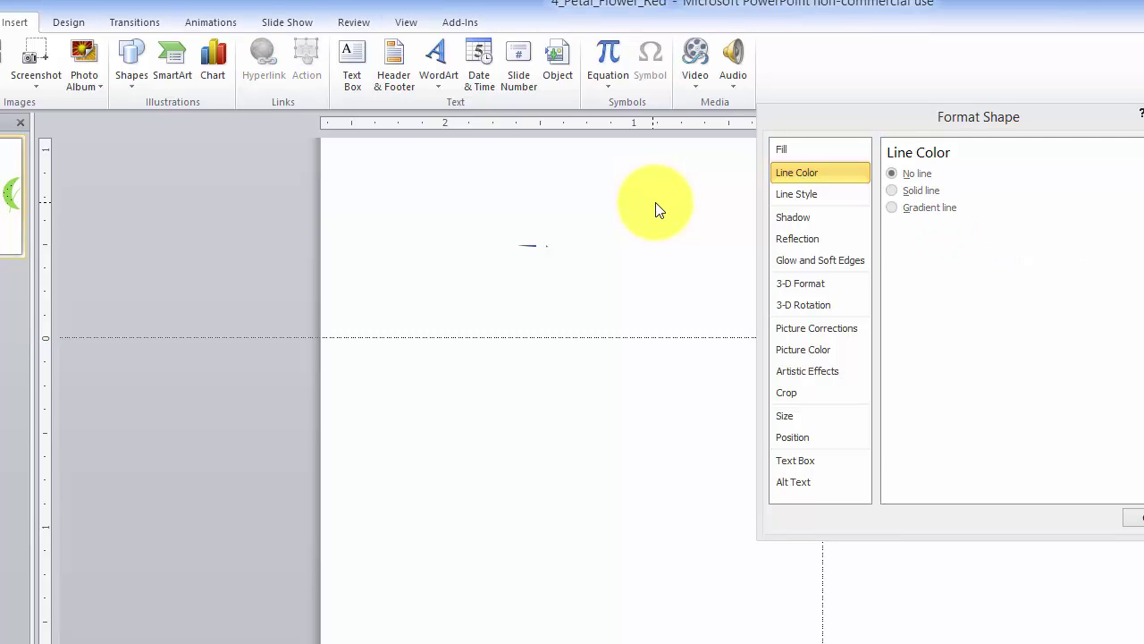
left_click(1135, 518)
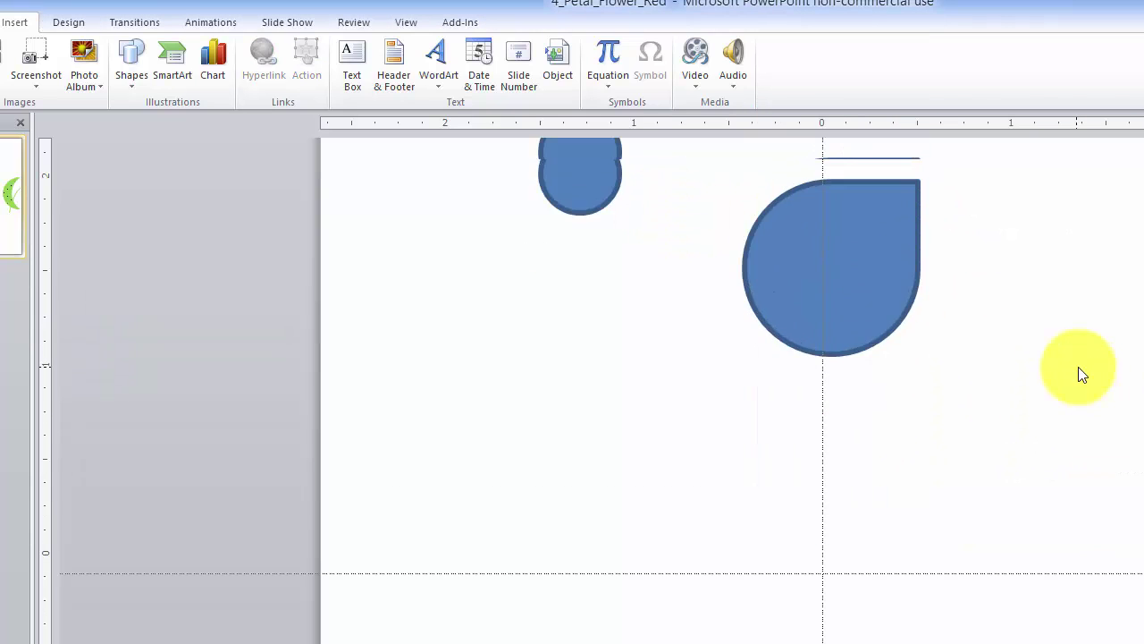
Move the teardrop to the slide's left side and place the small circle in the empty area beside it.
left_click(862, 414)
left_click_drag(862, 414, 672, 643)
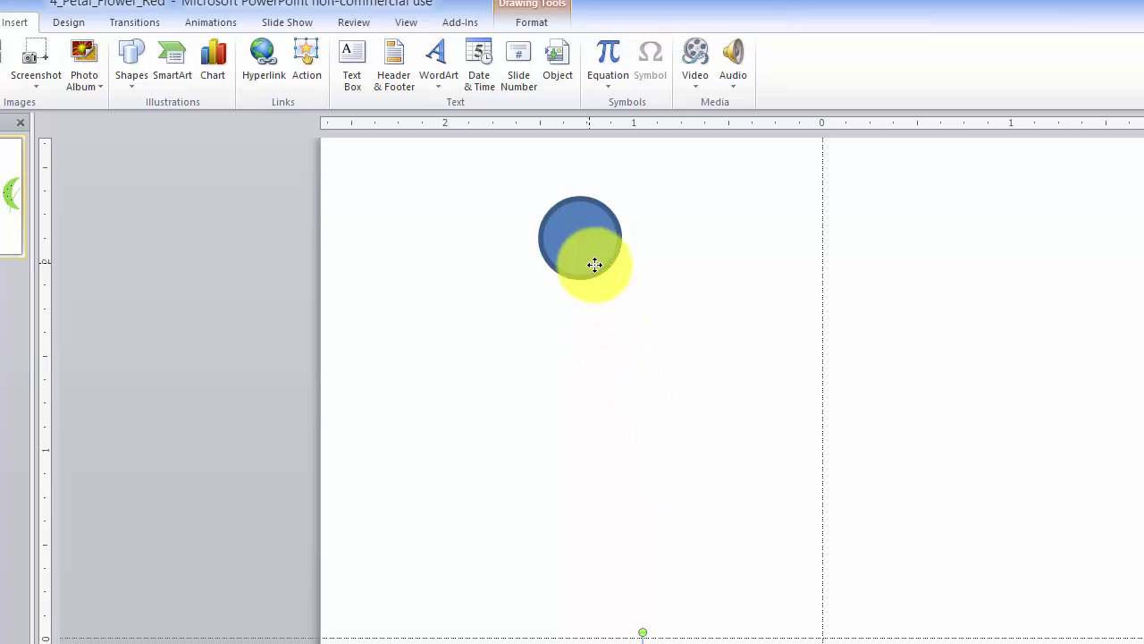
left_click_drag(595, 264, 858, 642)
scroll(973, 621, "down", 5)
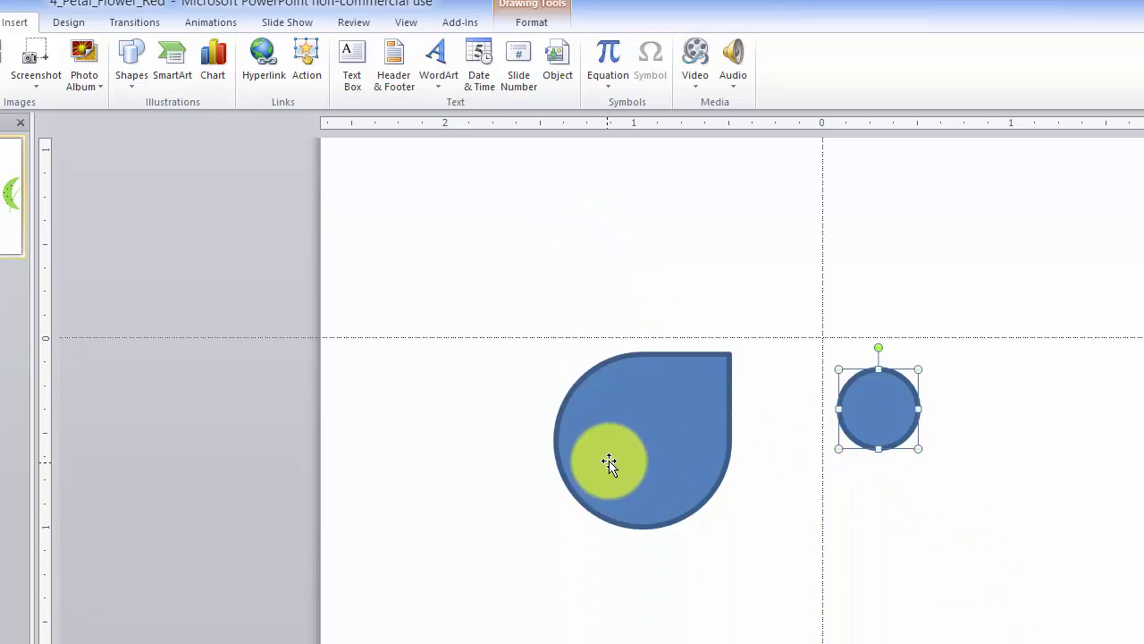
left_click_drag(611, 460, 392, 286)
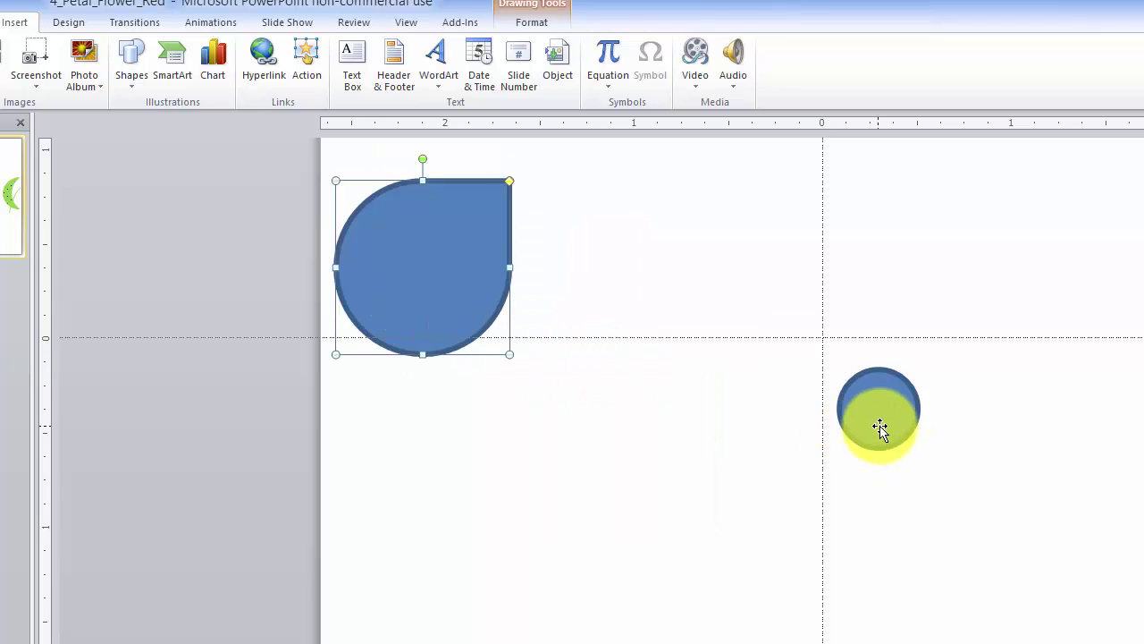
left_click_drag(879, 429, 657, 297)
Give the small circle a dense dotted pattern fill with a yellow foreground and black background.
right_click(658, 297)
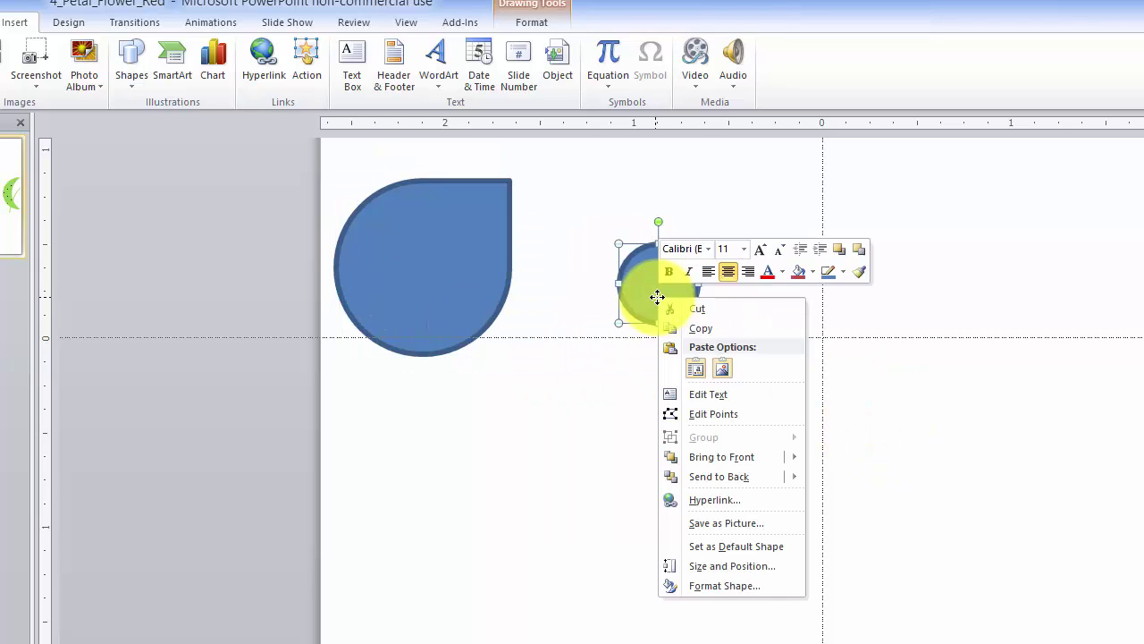
left_click(727, 587)
left_click(896, 242)
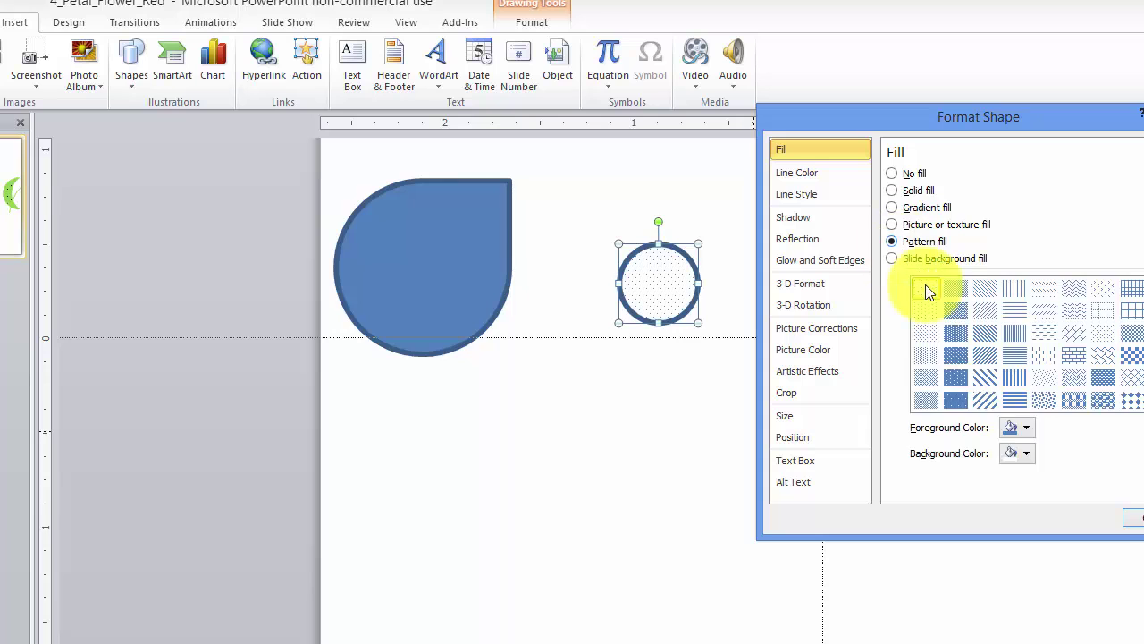
left_click(1022, 456)
left_click(1022, 489)
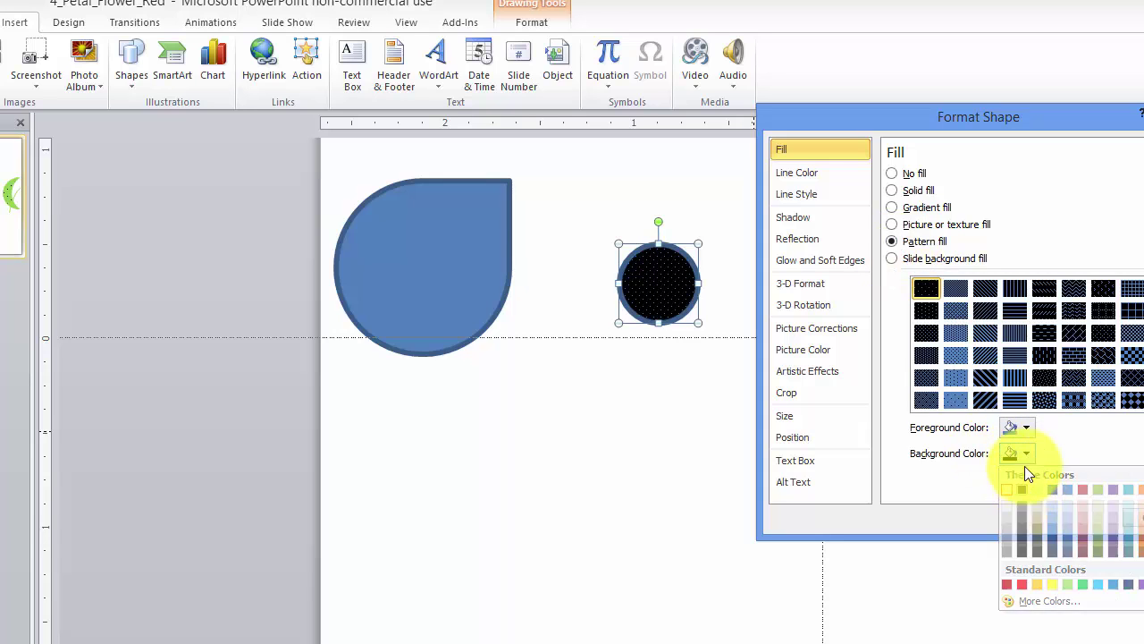
left_click(1018, 427)
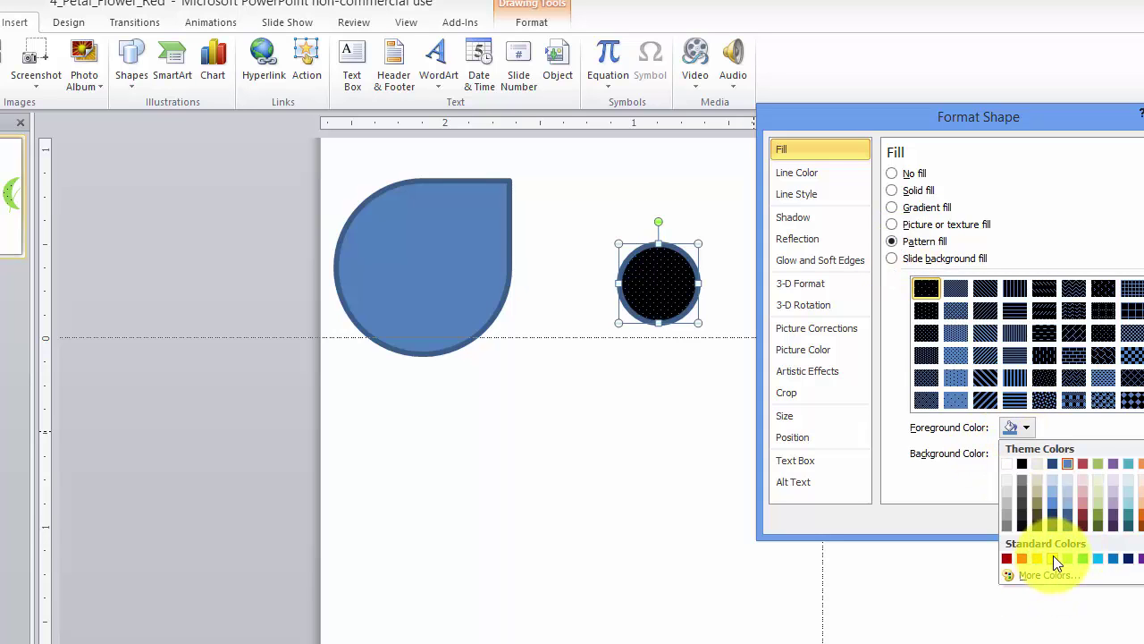
left_click(1053, 556)
left_click(956, 399)
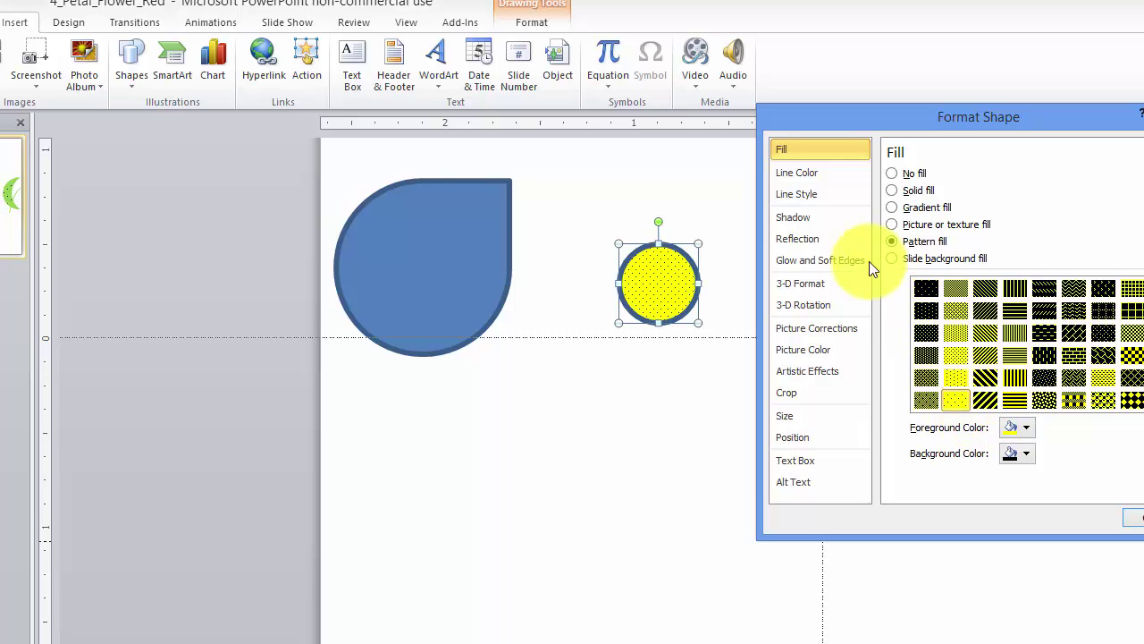
Give the yellow circle a dark red outline 4 pt wide and move it out of the way toward the slide's right side.
left_click(818, 173)
left_click(948, 229)
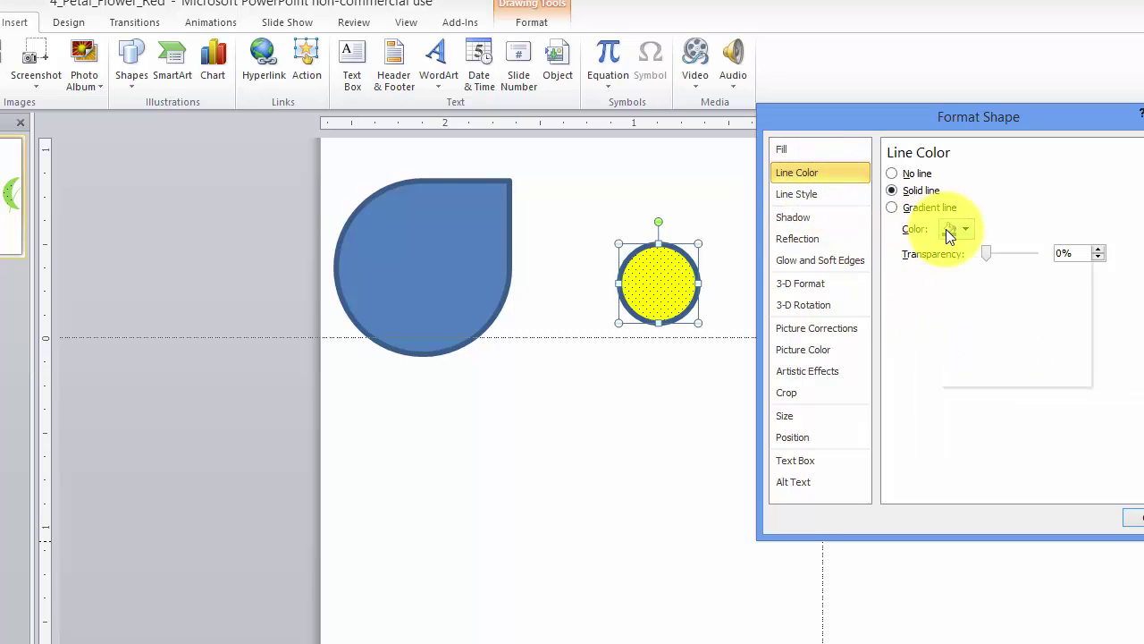
left_click(945, 360)
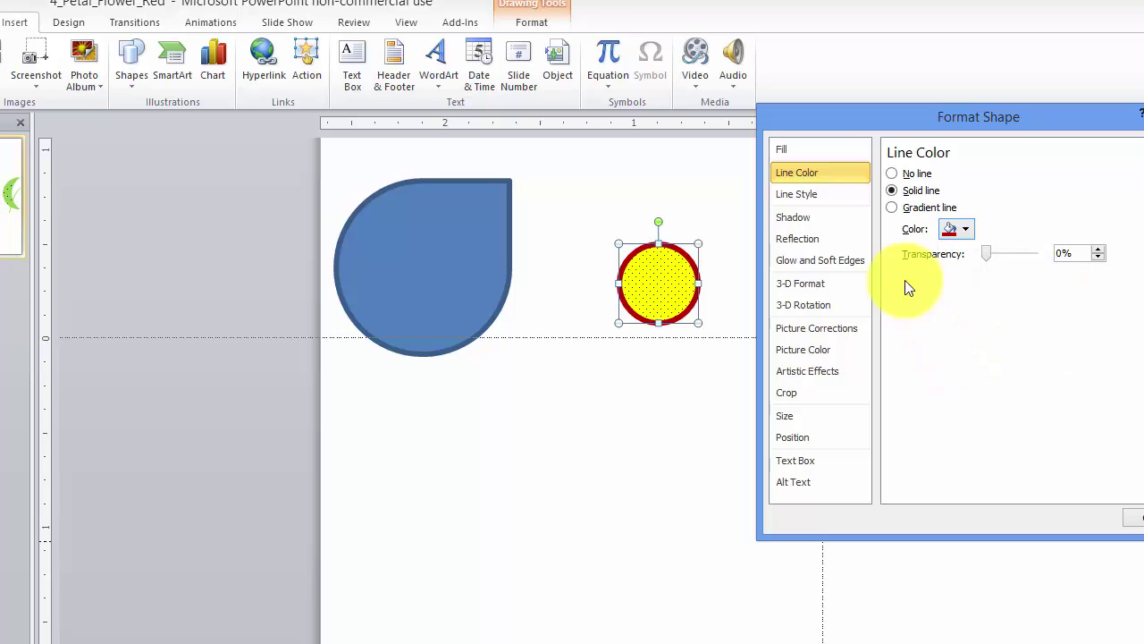
left_click(846, 198)
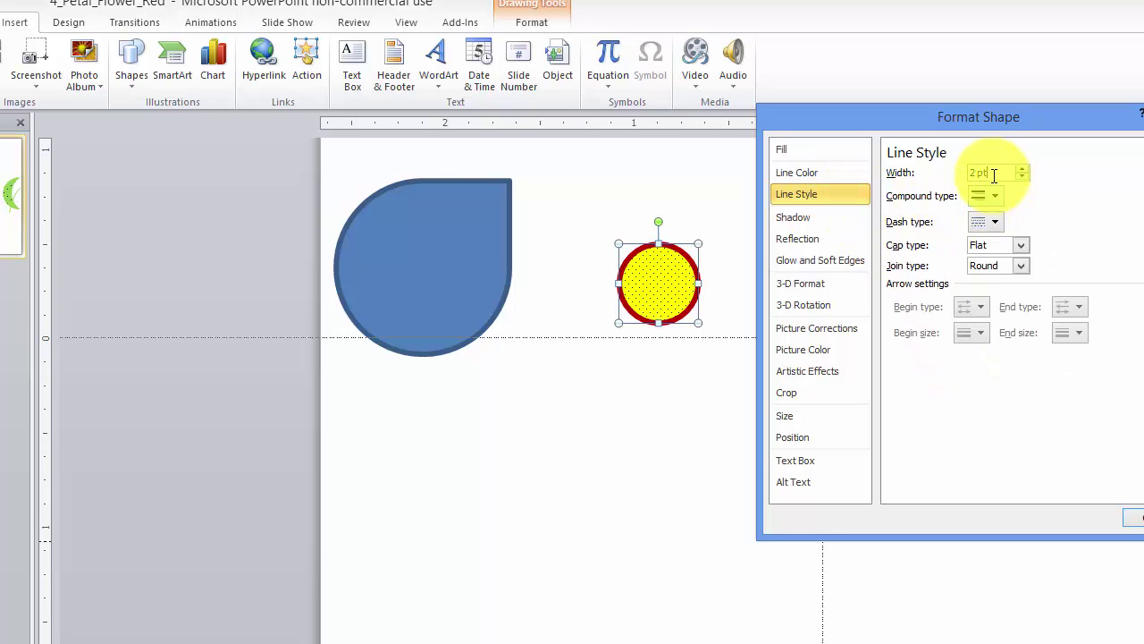
left_click_drag(996, 172, 945, 179)
type("4")
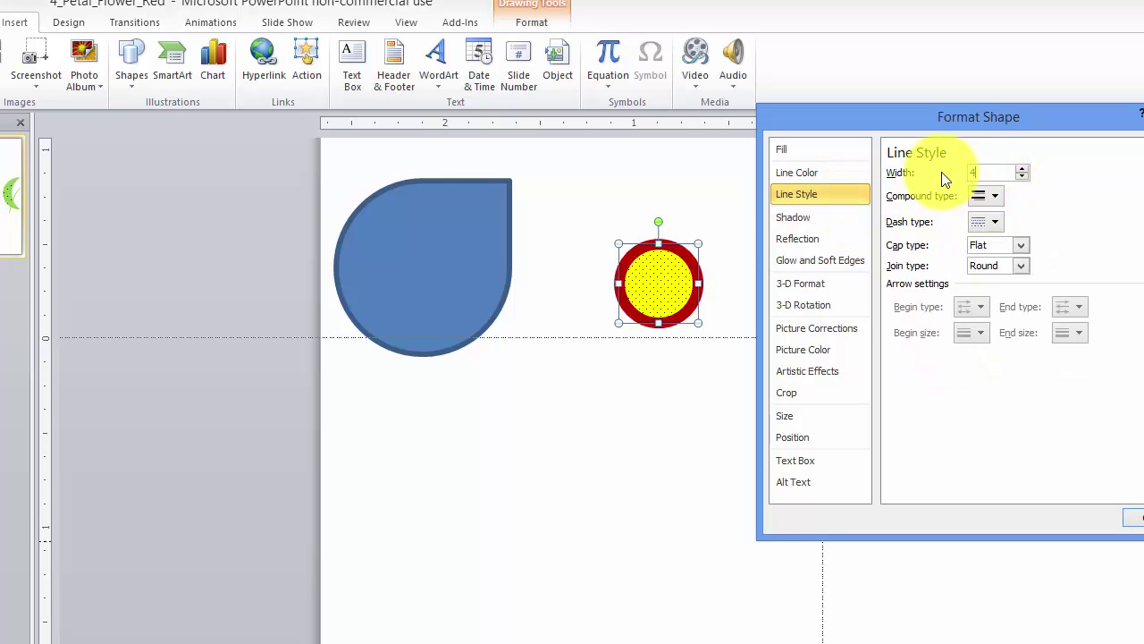
key("Return")
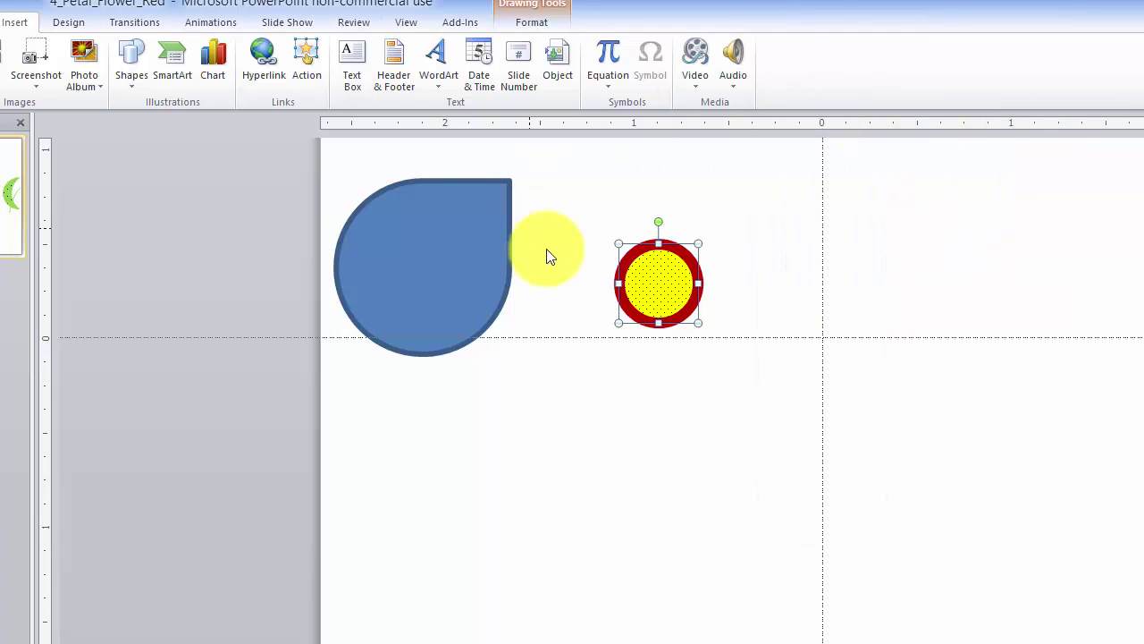
left_click_drag(651, 286, 1092, 210)
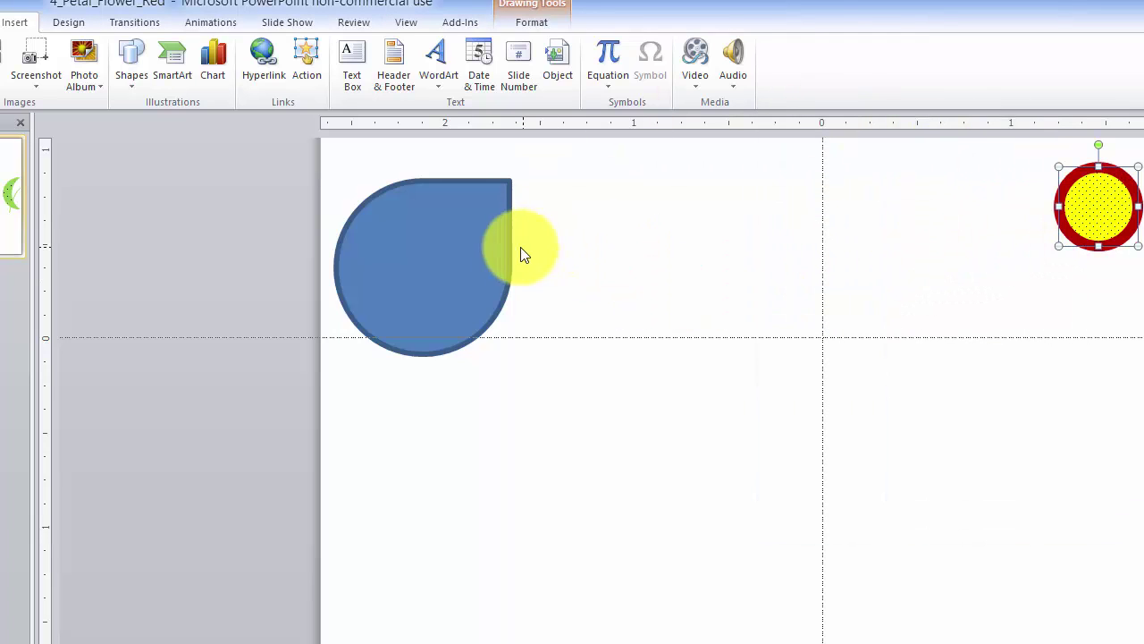
Move the teardrop so its pointed side touches the vertical centre guide and paste a copy of it.
left_click_drag(511, 255, 762, 354)
right_click(747, 351)
left_click(793, 383)
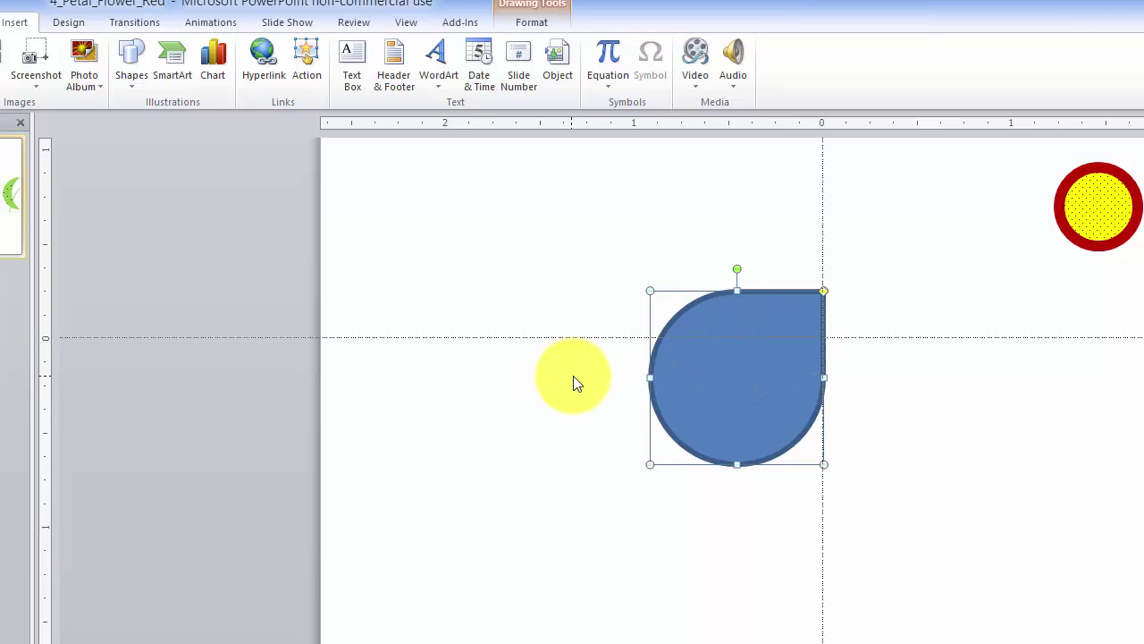
key("ctrl+v")
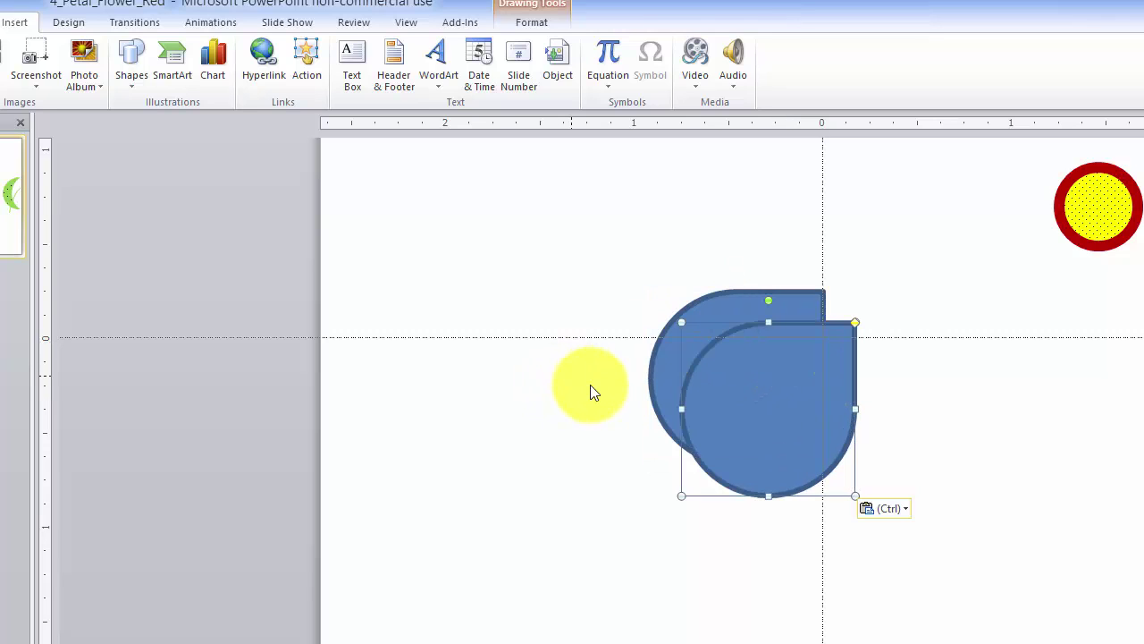
Flip the copied teardrop horizontally and align it against the original's straight edge as a mirrored petal.
left_click(538, 22)
left_click(1103, 89)
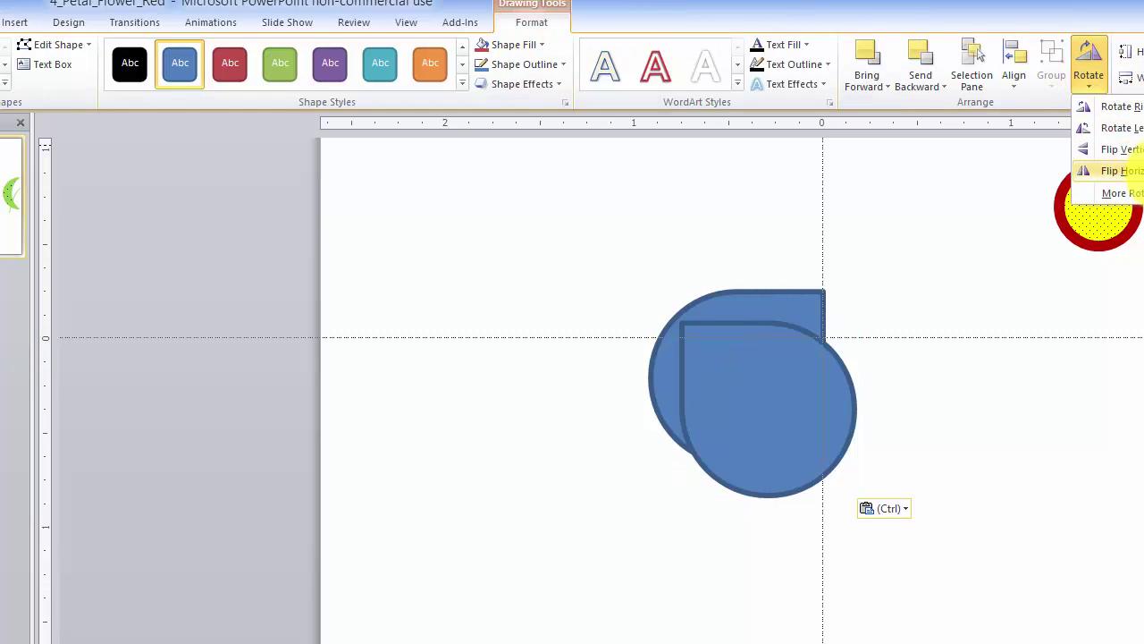
left_click(1118, 171)
left_click_drag(751, 381, 885, 376)
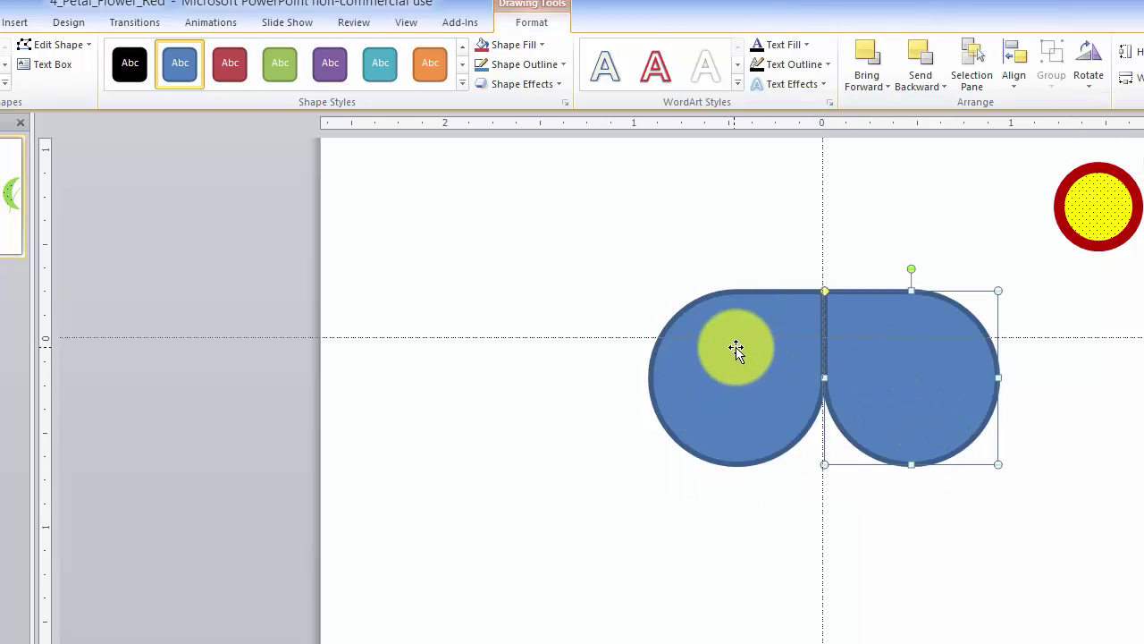
Group the two mirrored teardrops and paste a copy of the grouped pair.
left_click(737, 346, "shift")
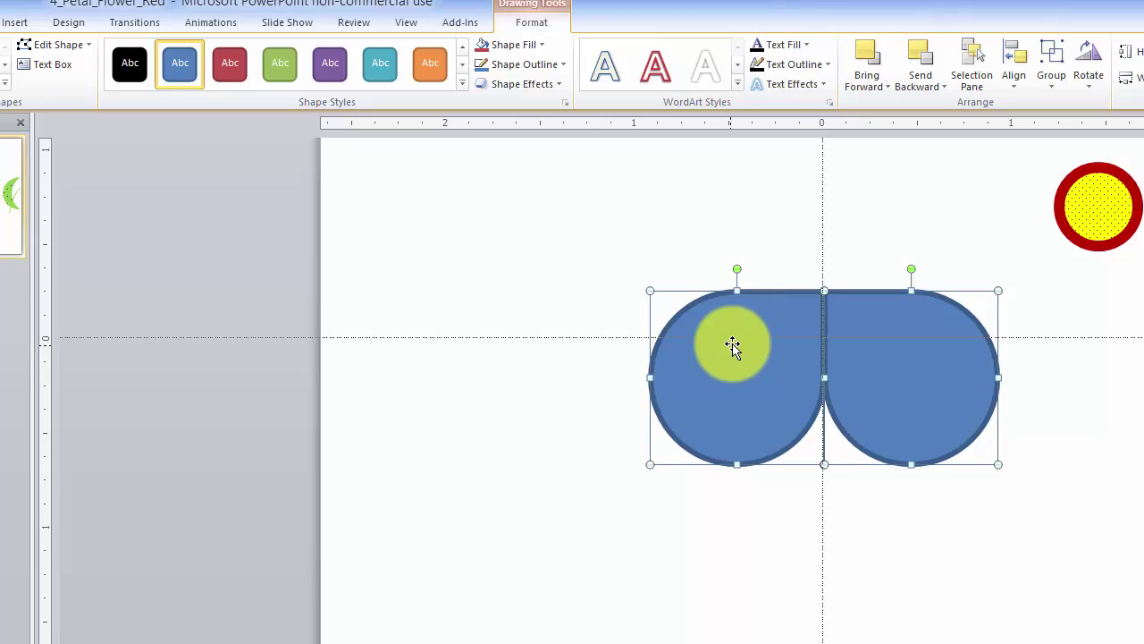
left_click(1055, 89)
left_click(1060, 110)
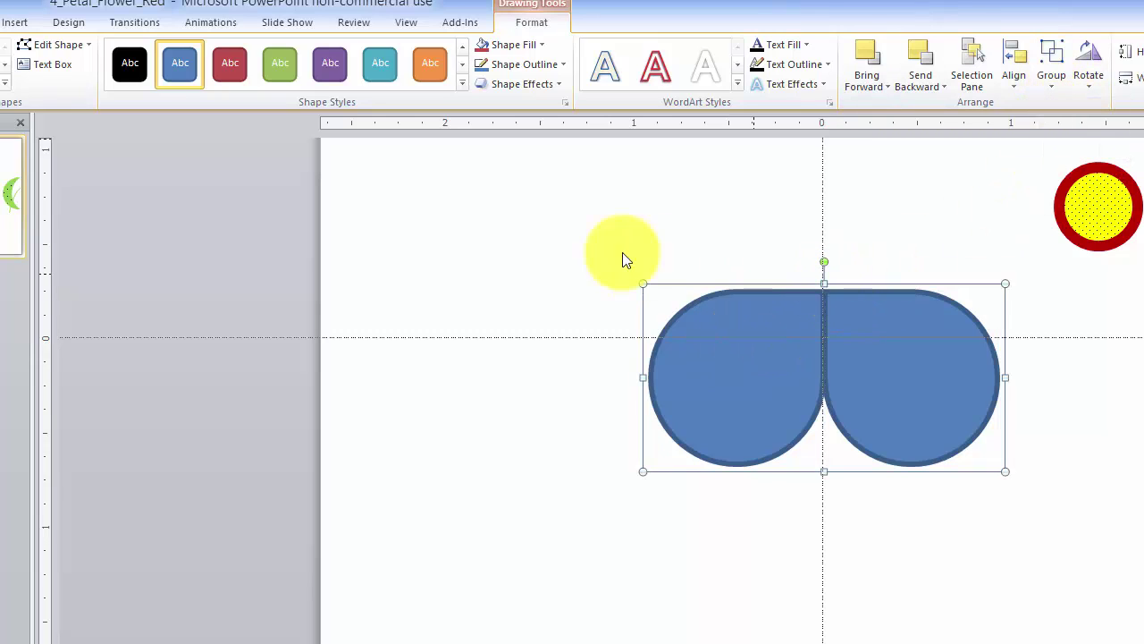
right_click(691, 332)
left_click(728, 364)
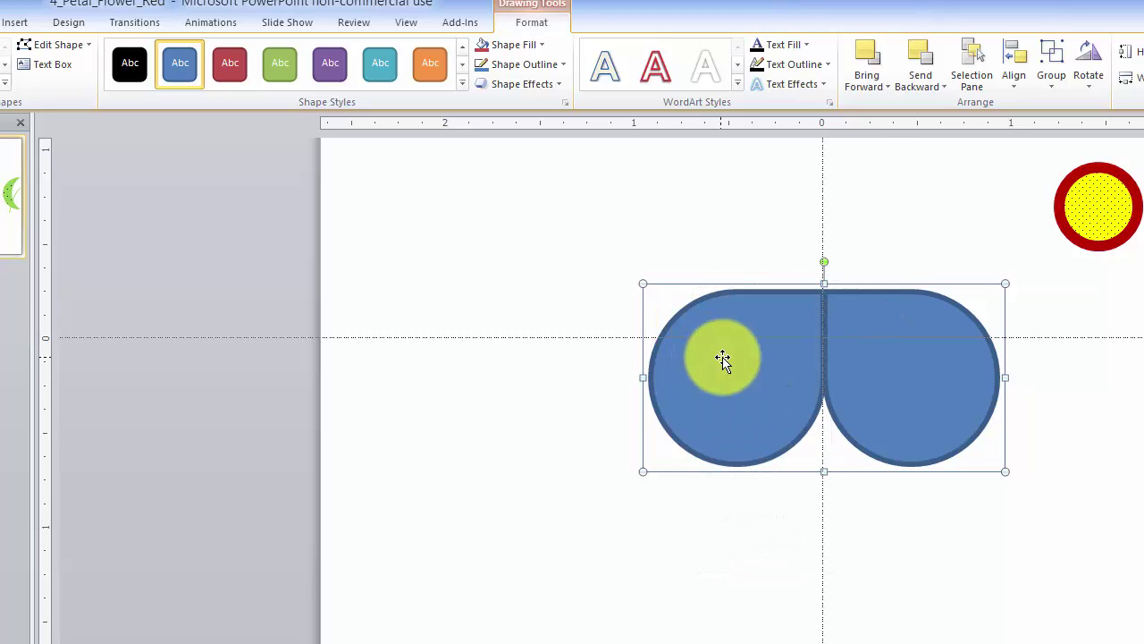
key("ctrl+v")
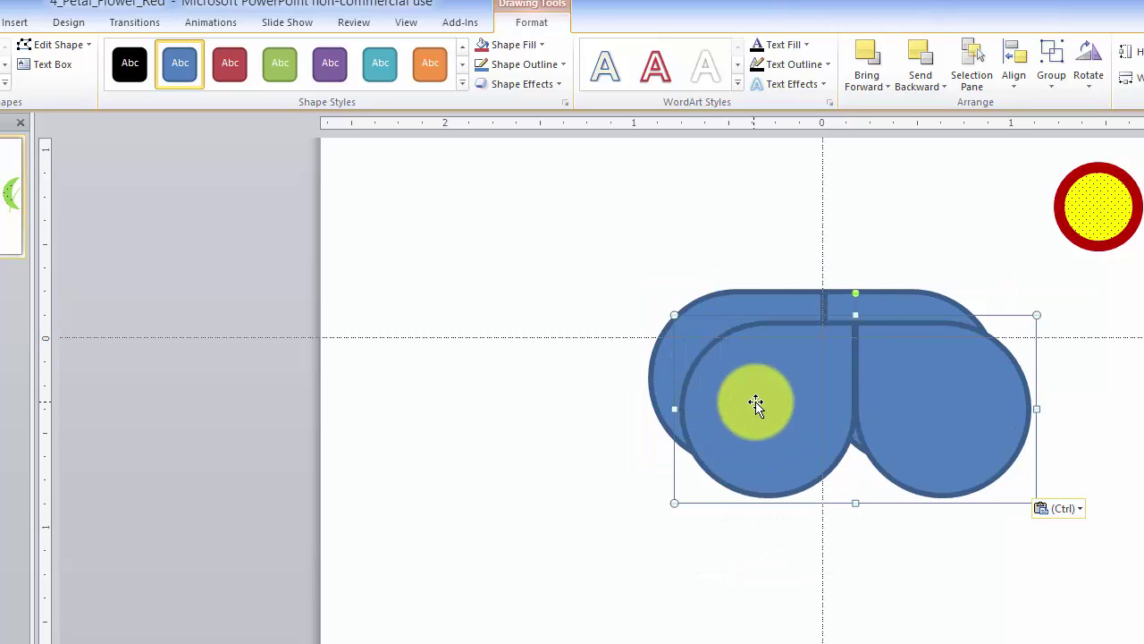
Move the copied petal pair above the original pair and flip it vertically.
left_click_drag(754, 401, 728, 230)
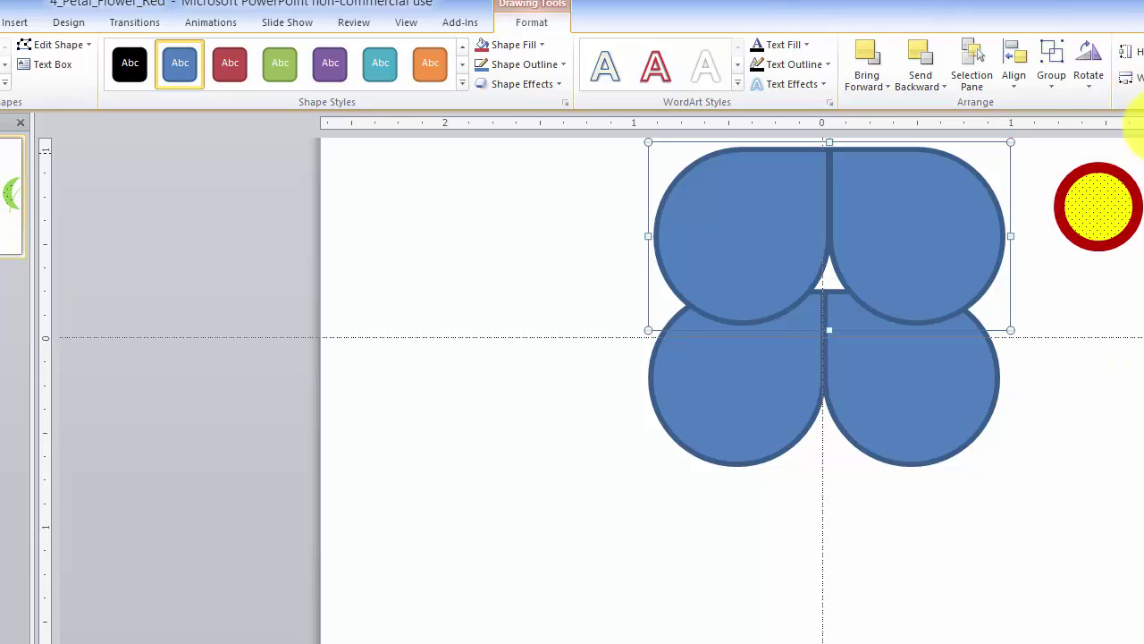
left_click(1088, 81)
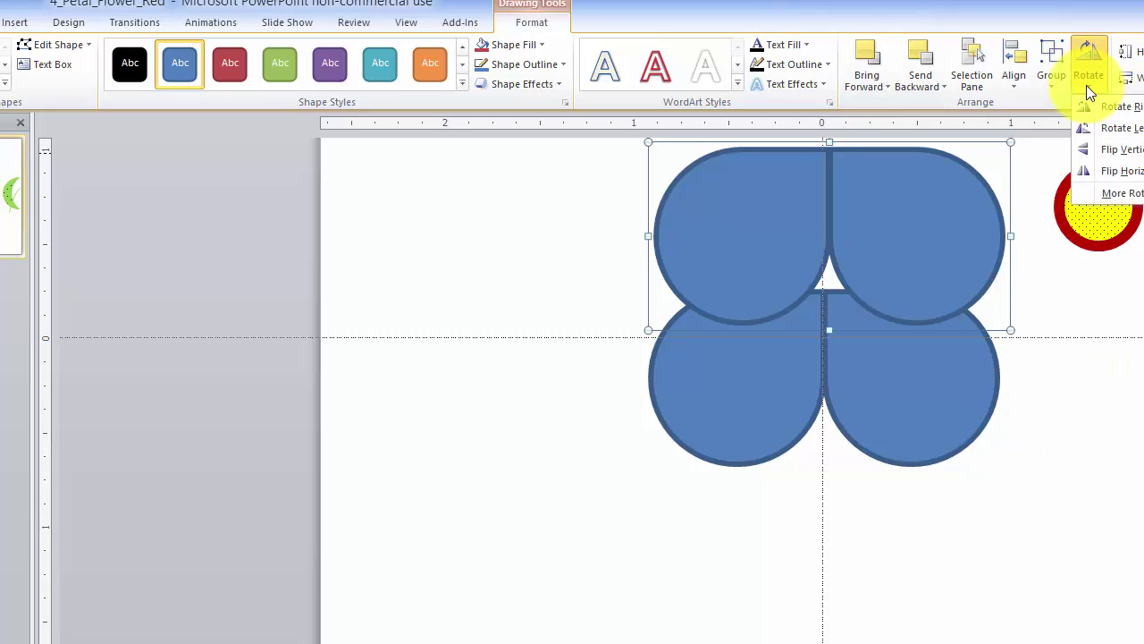
left_click(1123, 150)
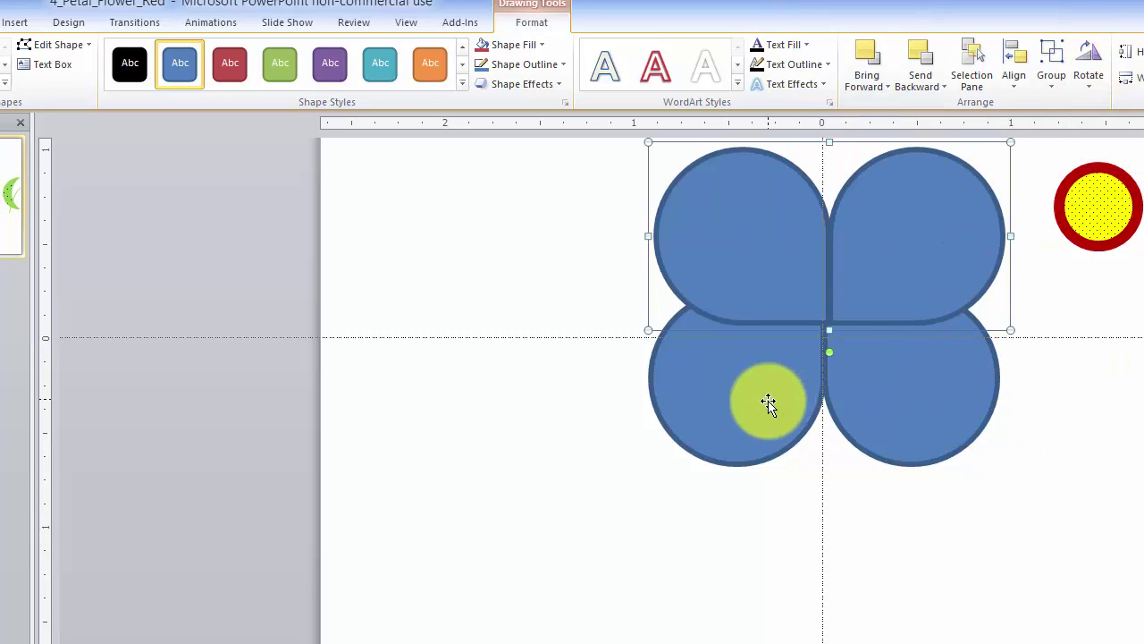
Align the upper and lower petal pairs on the vertical guide so they meet at the horizontal guide as four petals.
left_click(858, 409)
left_click_drag(754, 408, 759, 510)
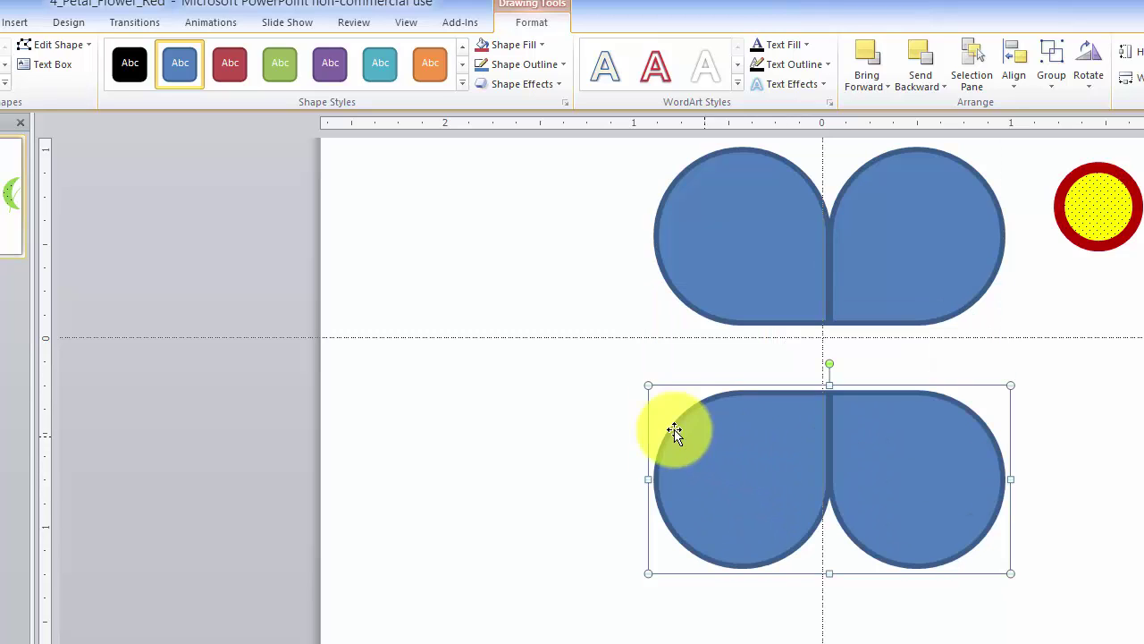
scroll(679, 369, "up", 1)
left_click_drag(754, 327, 742, 333)
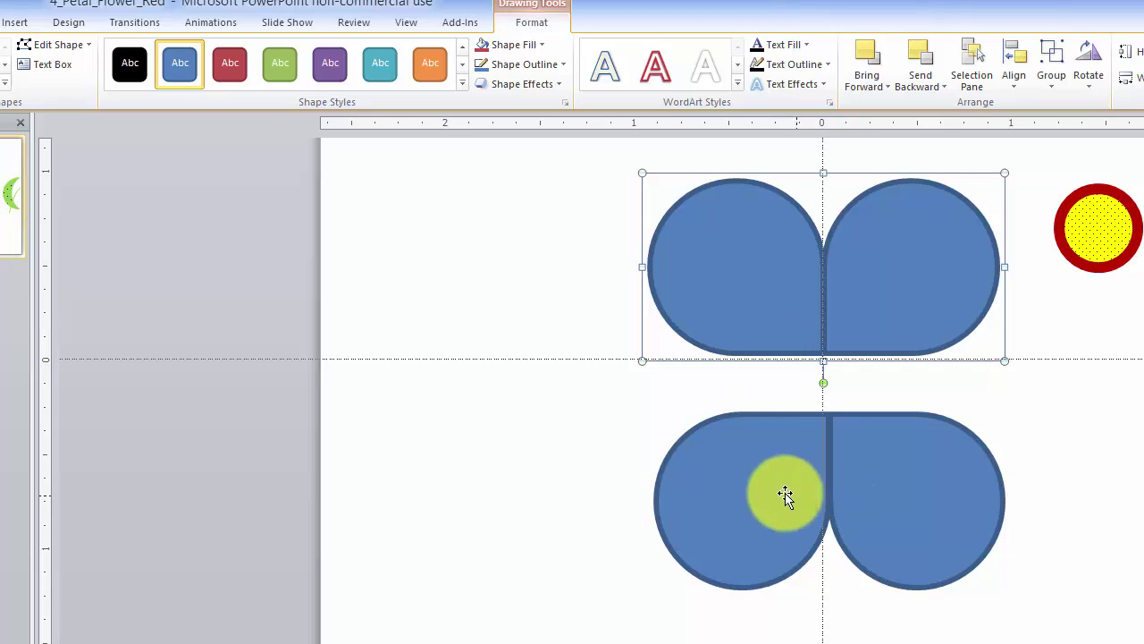
left_click_drag(784, 496, 776, 438)
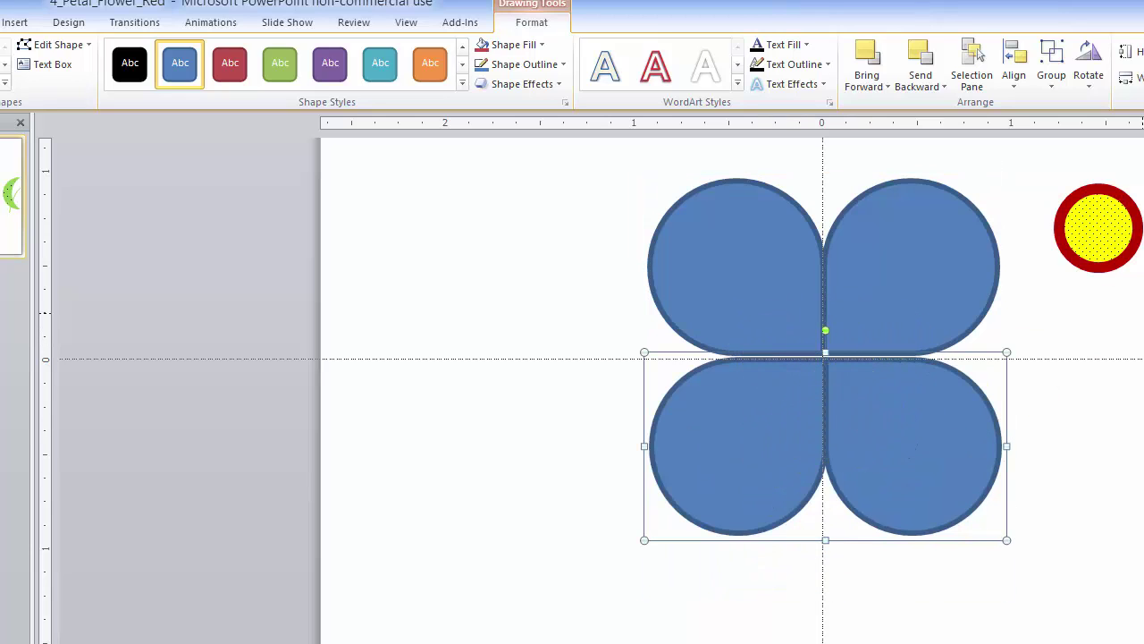
Ungroup the lower and upper petal pairs into individual petals.
left_click(1053, 81)
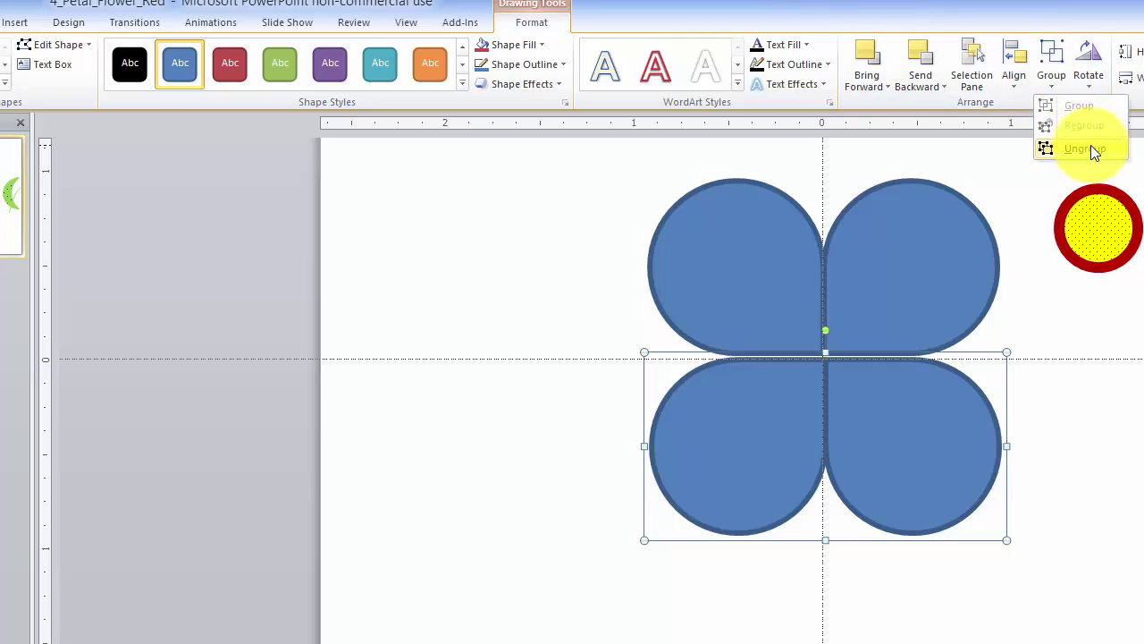
left_click(1091, 144)
left_click(761, 278)
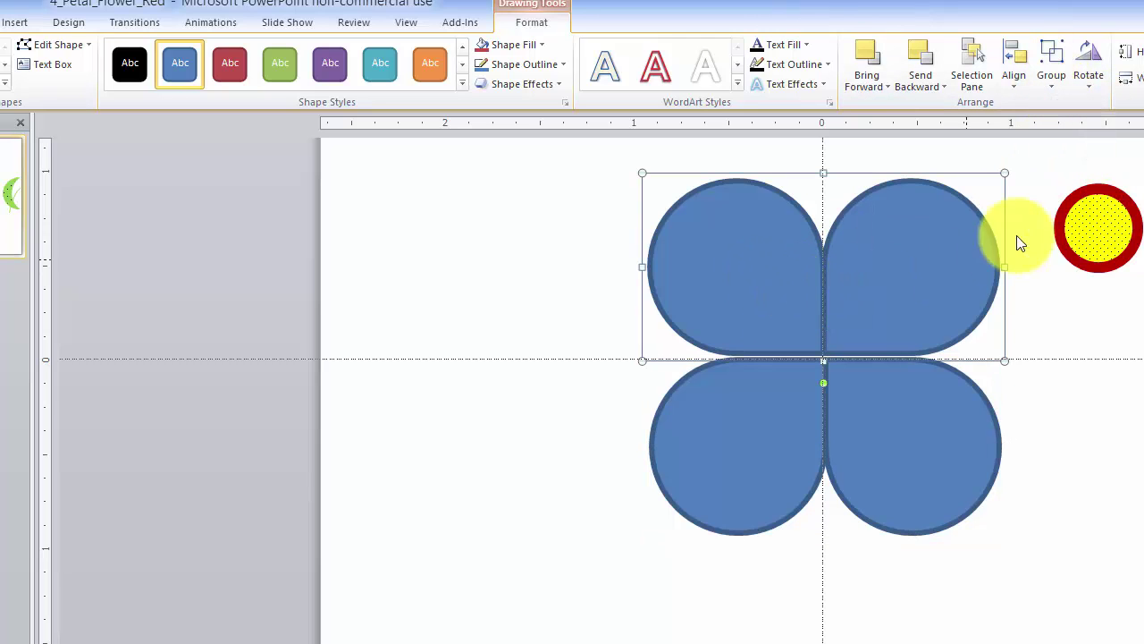
left_click(1051, 94)
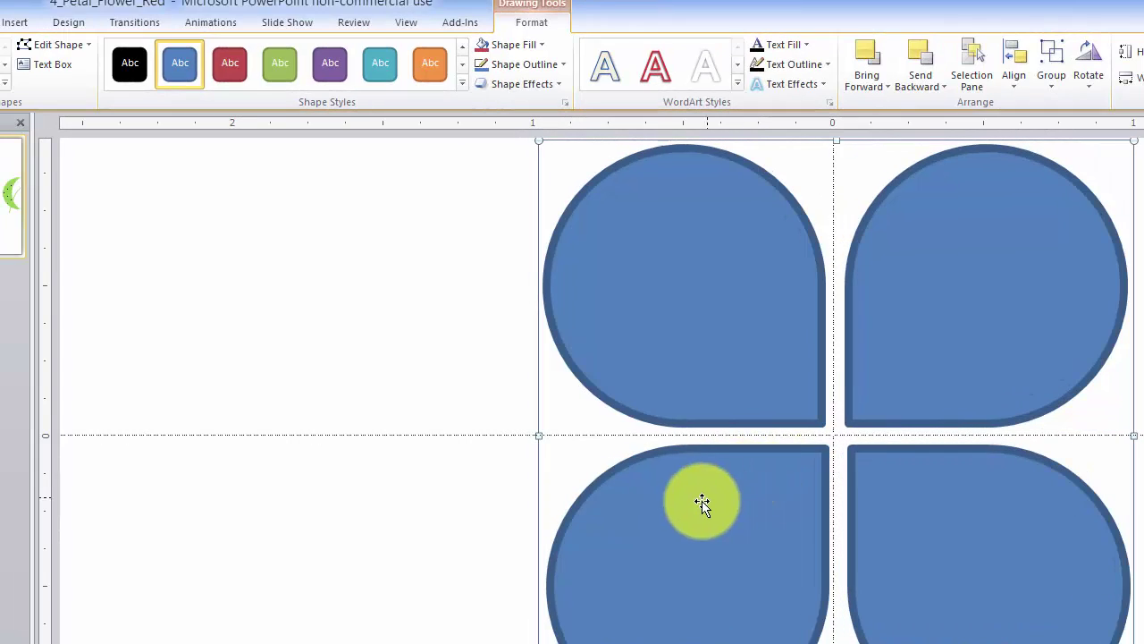
Nudge the spaced four-petal group slightly left to centre it on the vertical guide.
key("Left")
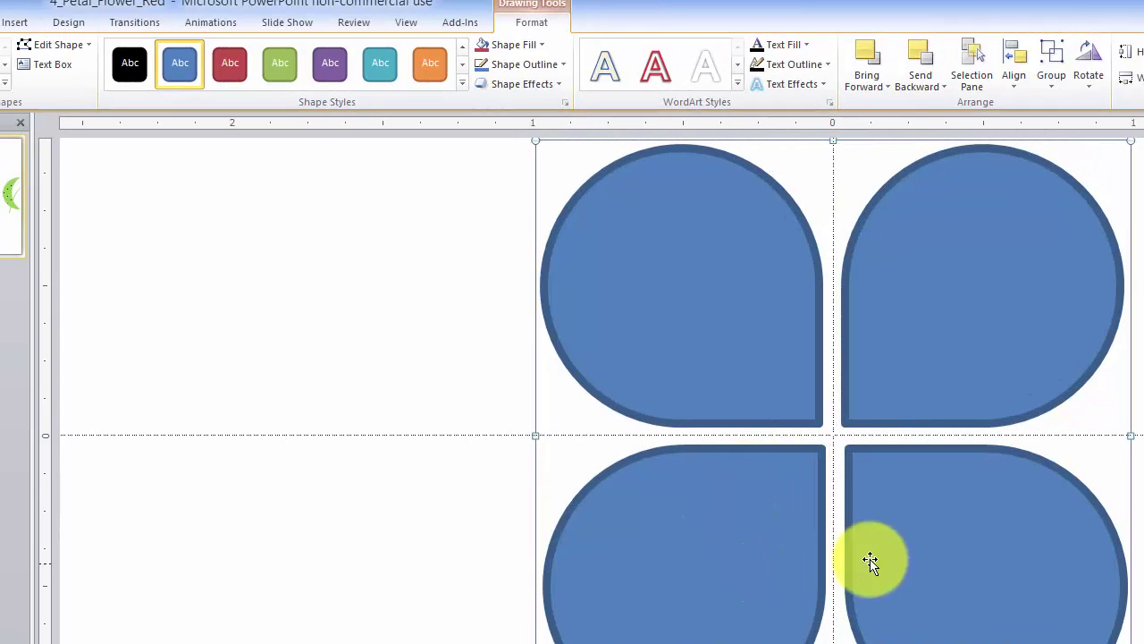
scroll(833, 391, "down", 3)
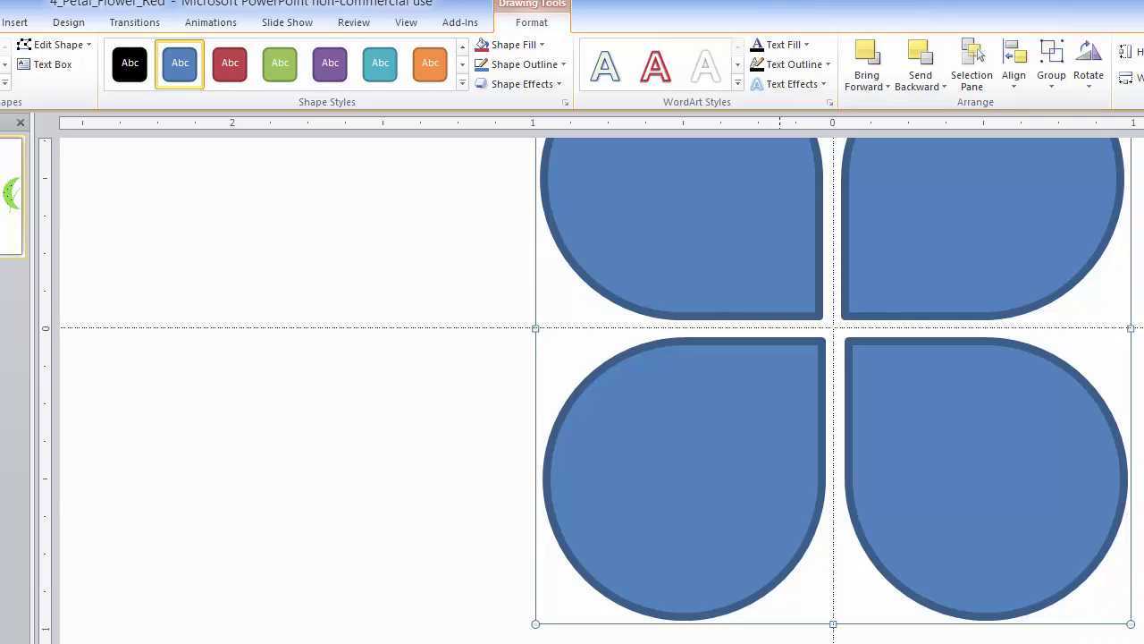
scroll(833, 391, "down", 2, "ctrl")
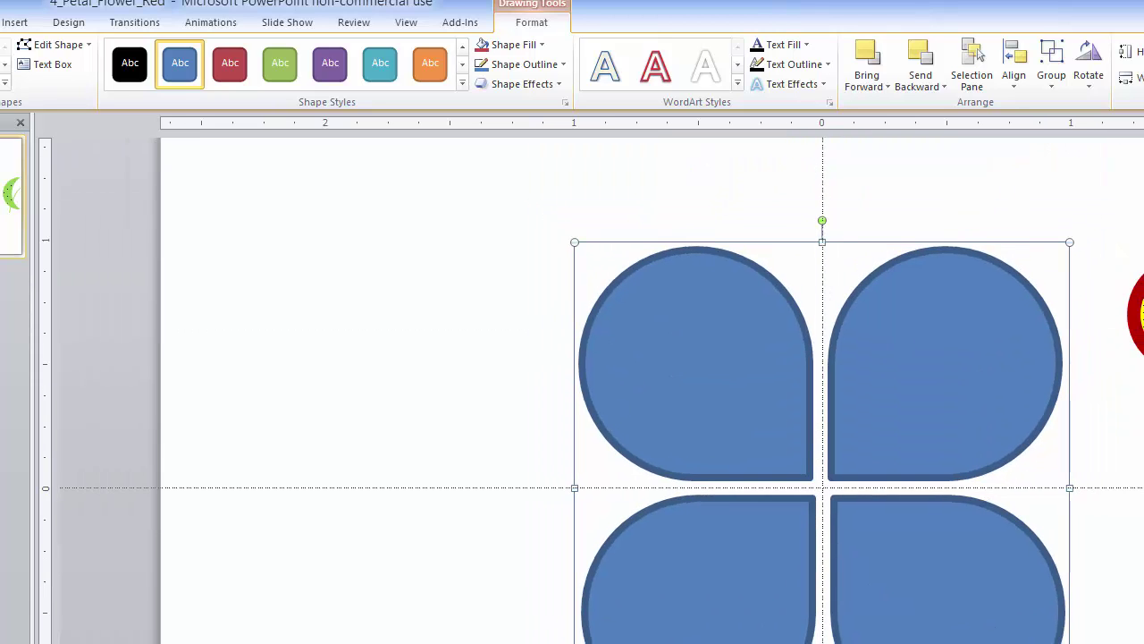
scroll(832, 390, "down", 1)
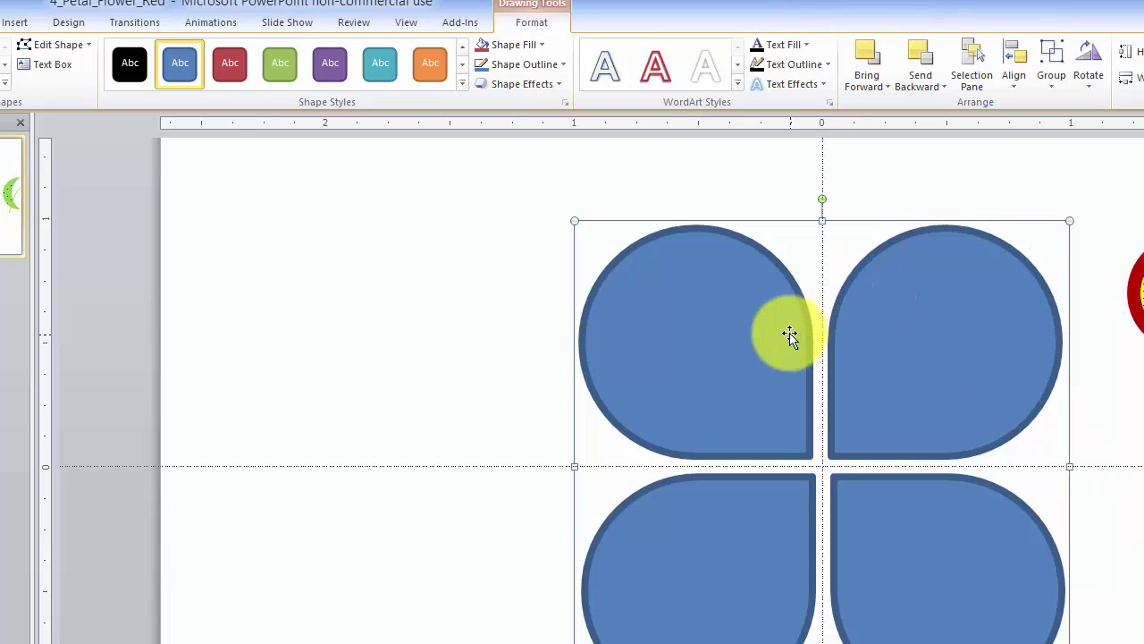
Rotate the four-petal group about 45 degrees clockwise into a cross arrangement and ungroup it into individual petals.
left_click(1053, 78)
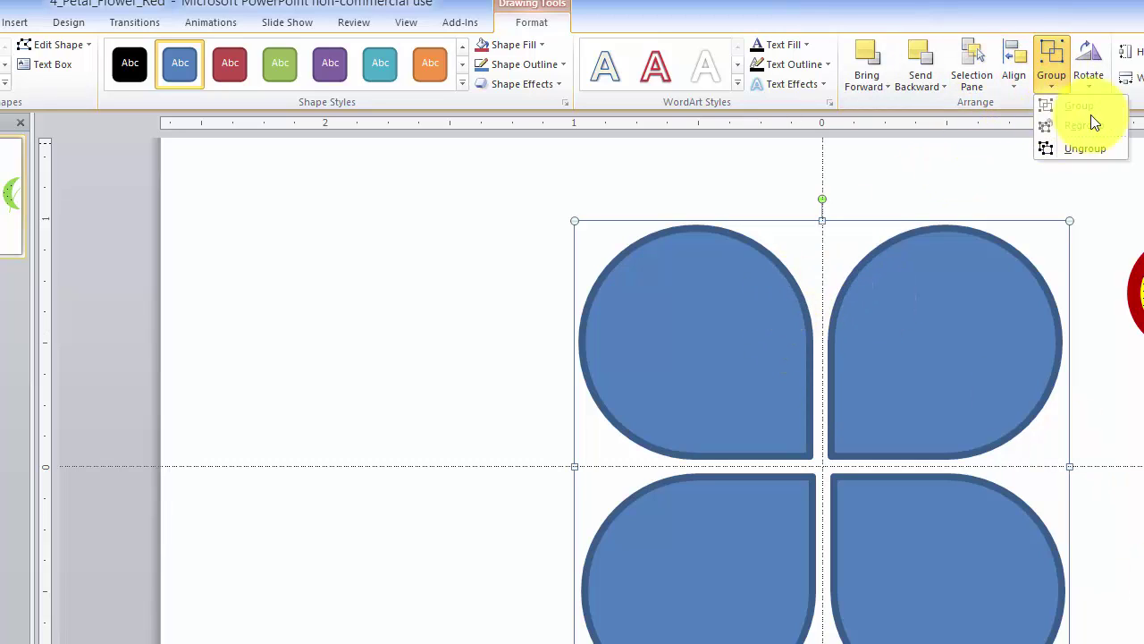
left_click(413, 293)
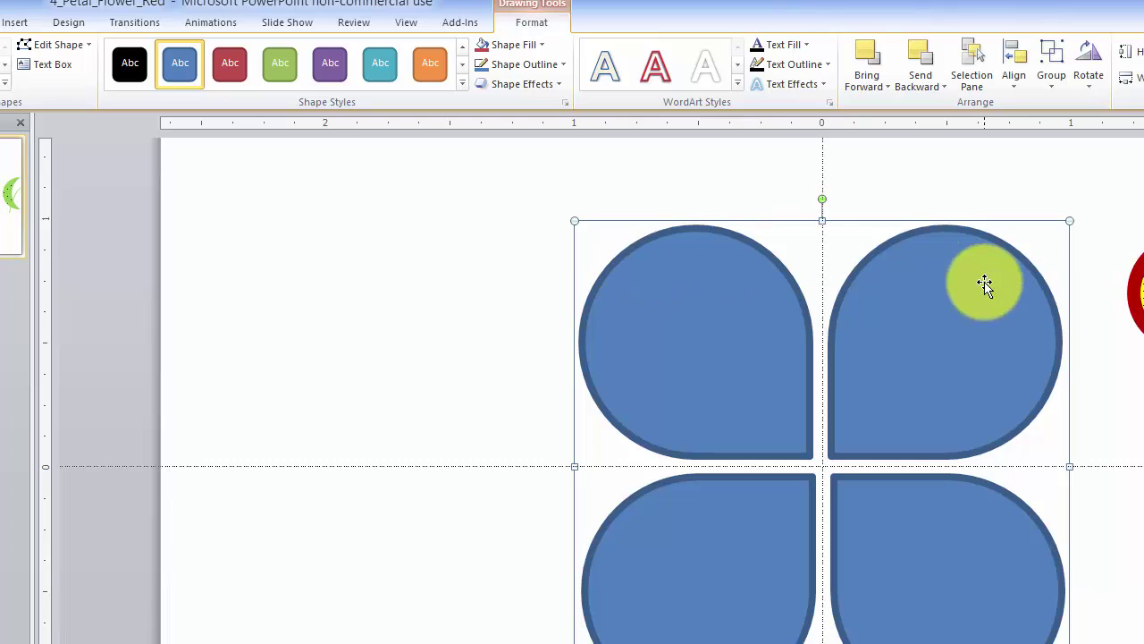
left_click_drag(821, 199, 968, 317)
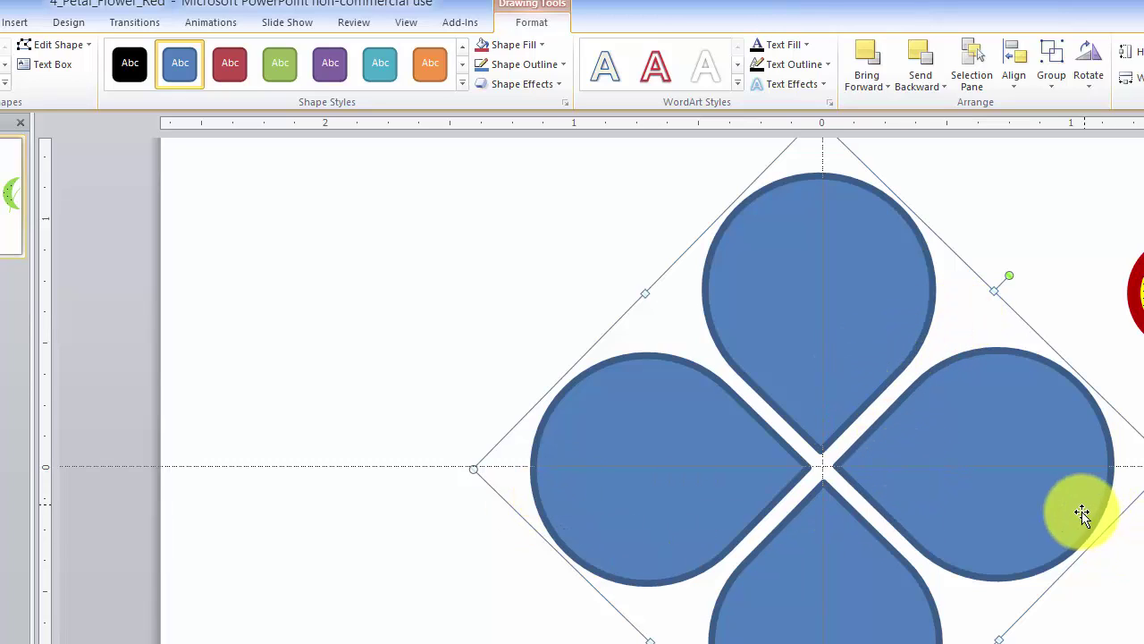
left_click(1053, 90)
left_click(1081, 153)
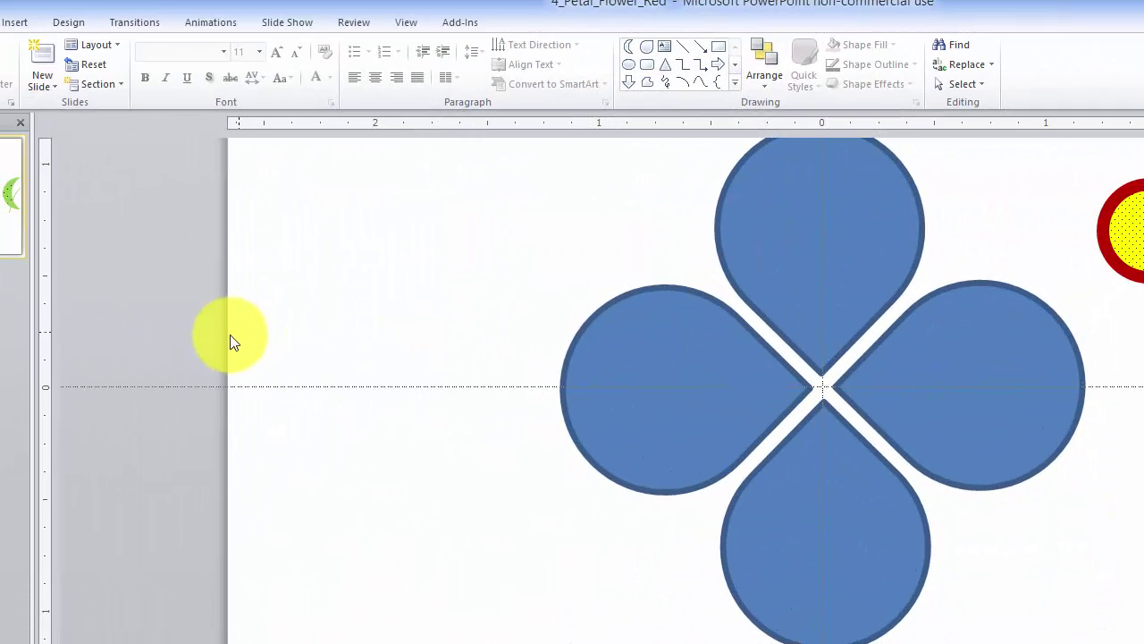
Select all four petals together and give them a standard Red solid fill.
left_click_drag(163, 352, 738, 421)
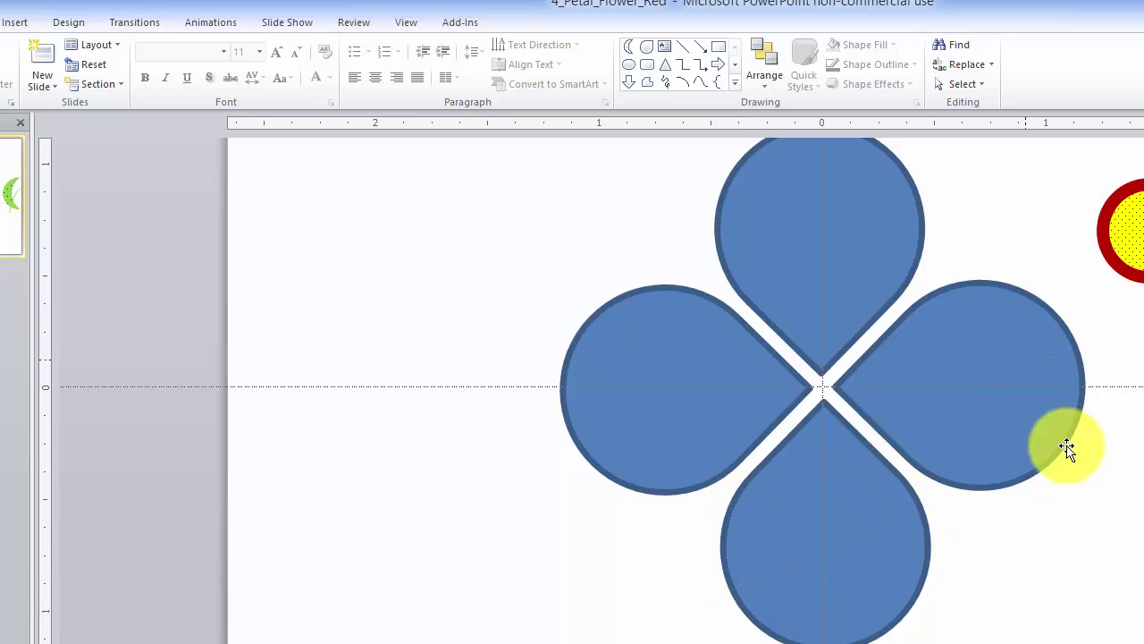
scroll(649, 233, "up", 1)
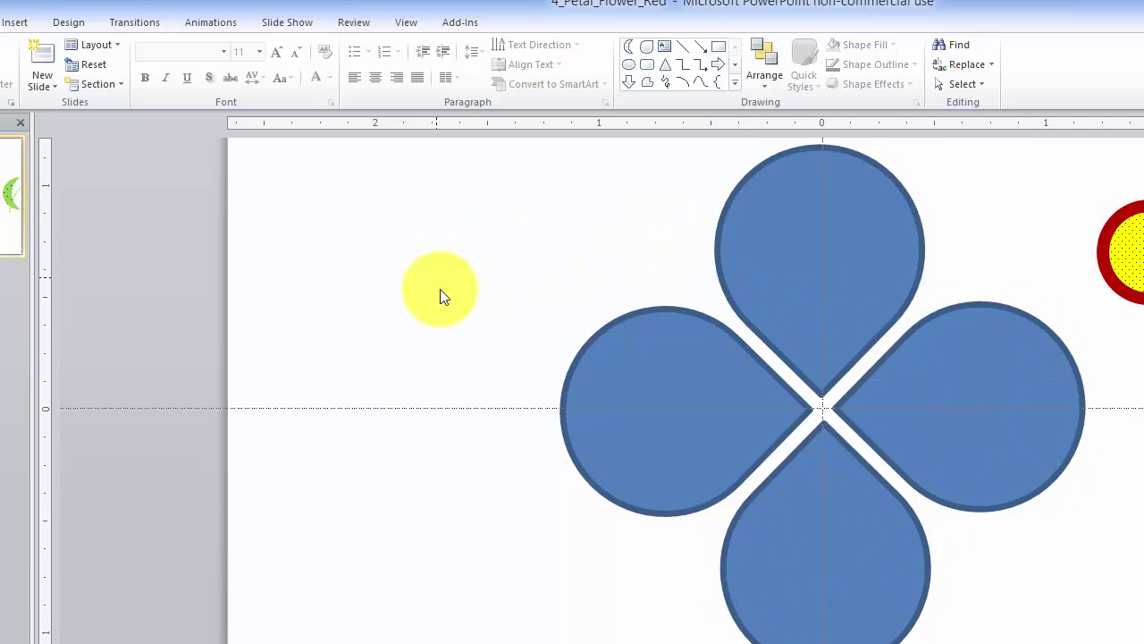
scroll(447, 301, "down", 1)
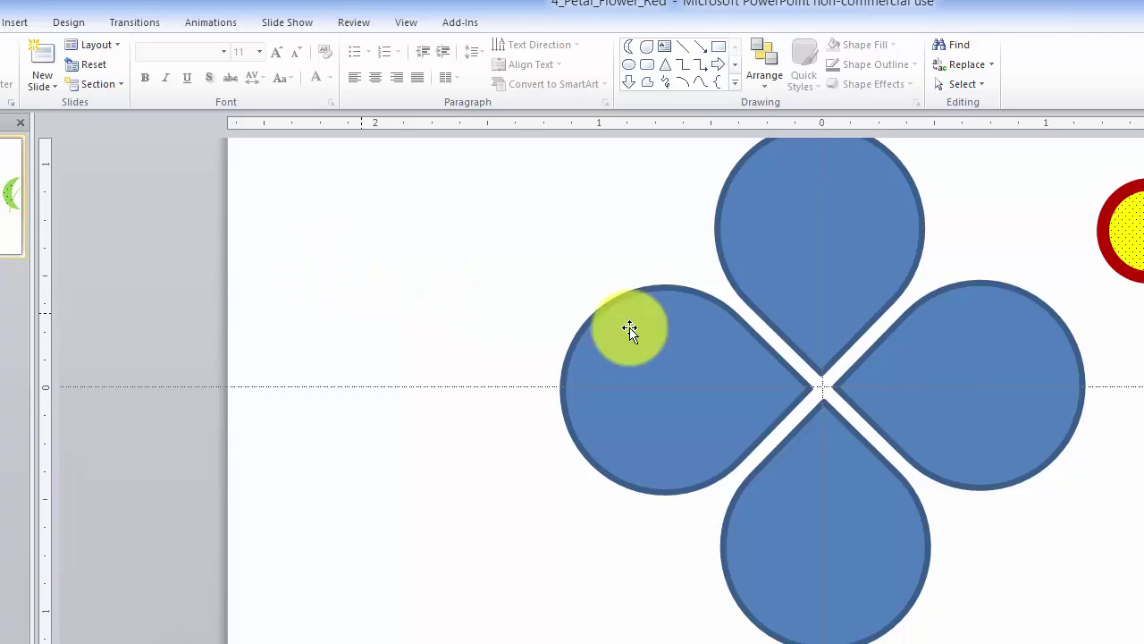
left_click(784, 257)
left_click(682, 378, "shift")
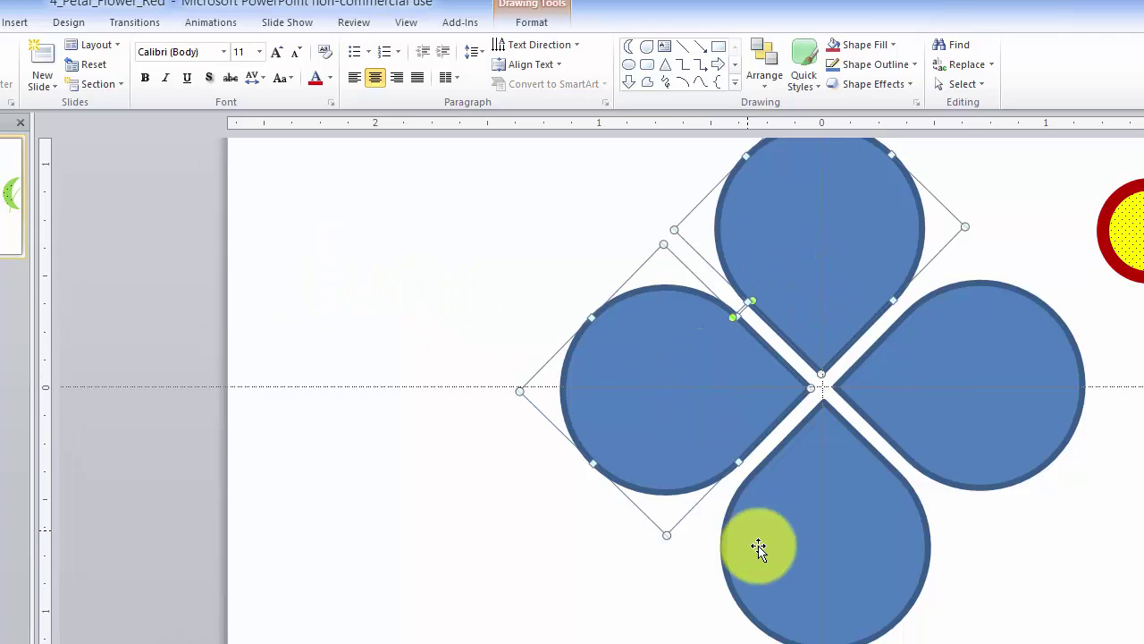
left_click(759, 544, "shift")
right_click(914, 379)
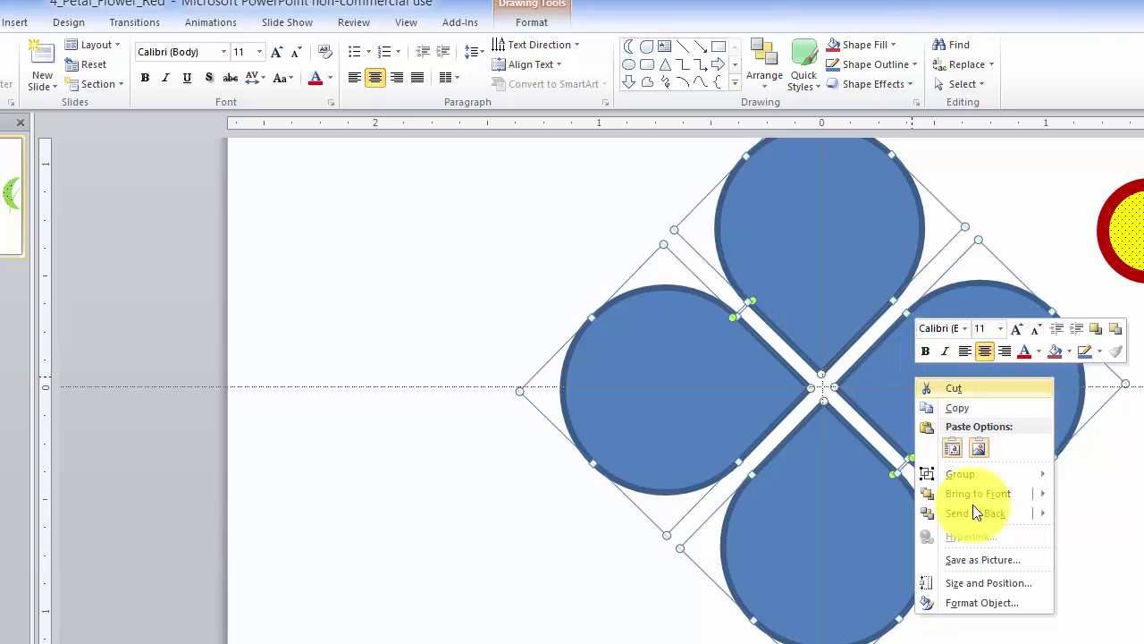
left_click(984, 602)
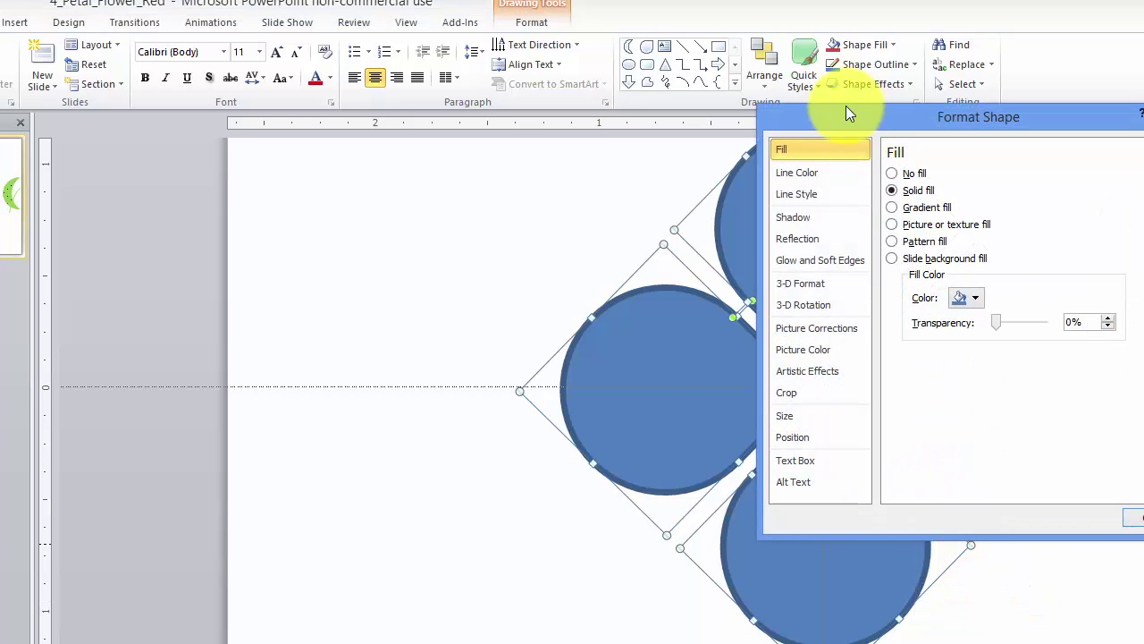
left_click_drag(846, 105, 481, 98)
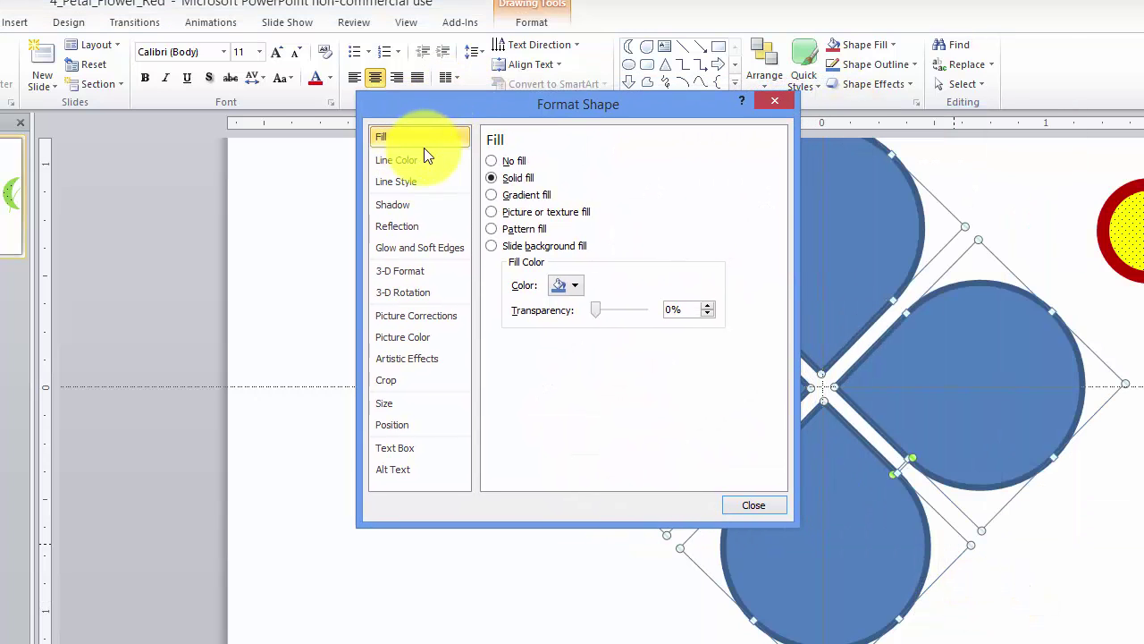
left_click(571, 285)
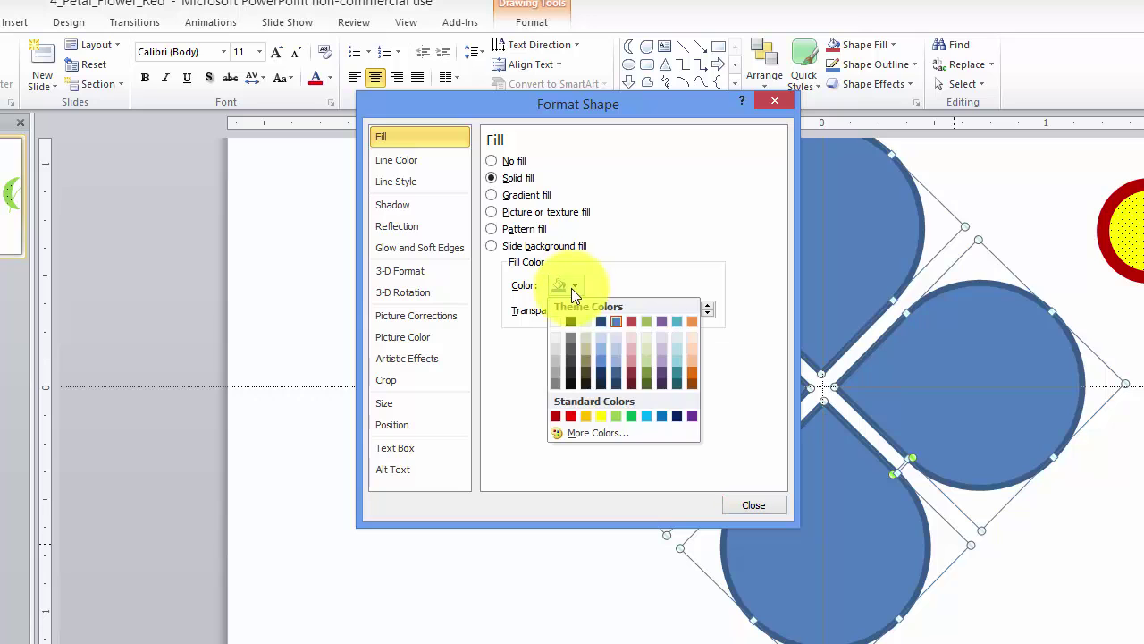
left_click(571, 417)
Set the outline colour of the four petals to standard Dark Red.
left_click(401, 160)
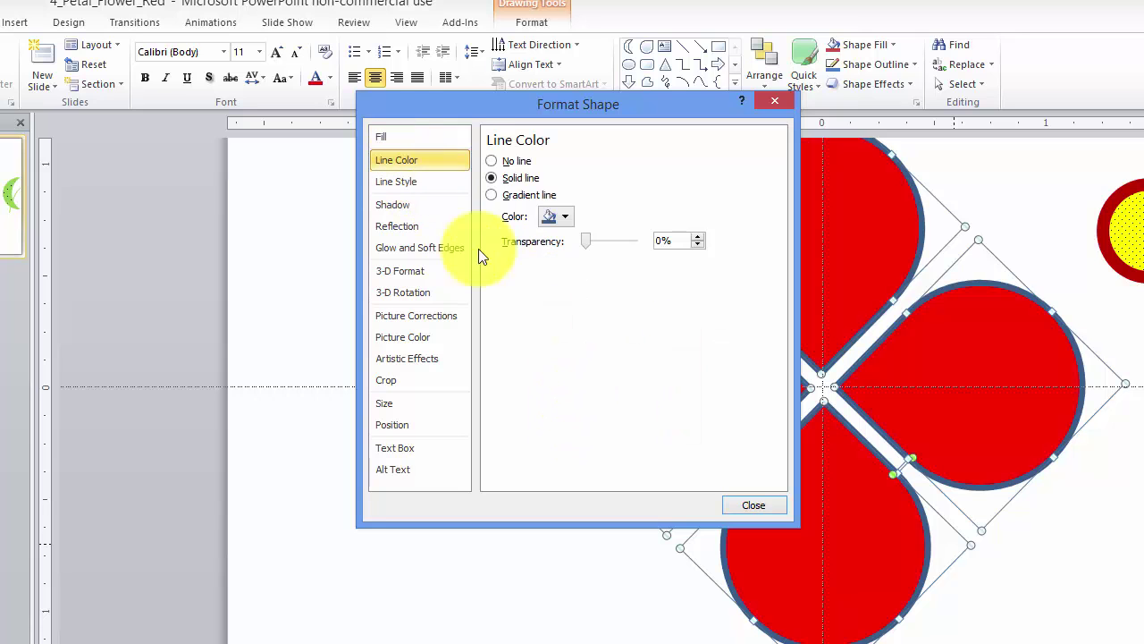
left_click(562, 219)
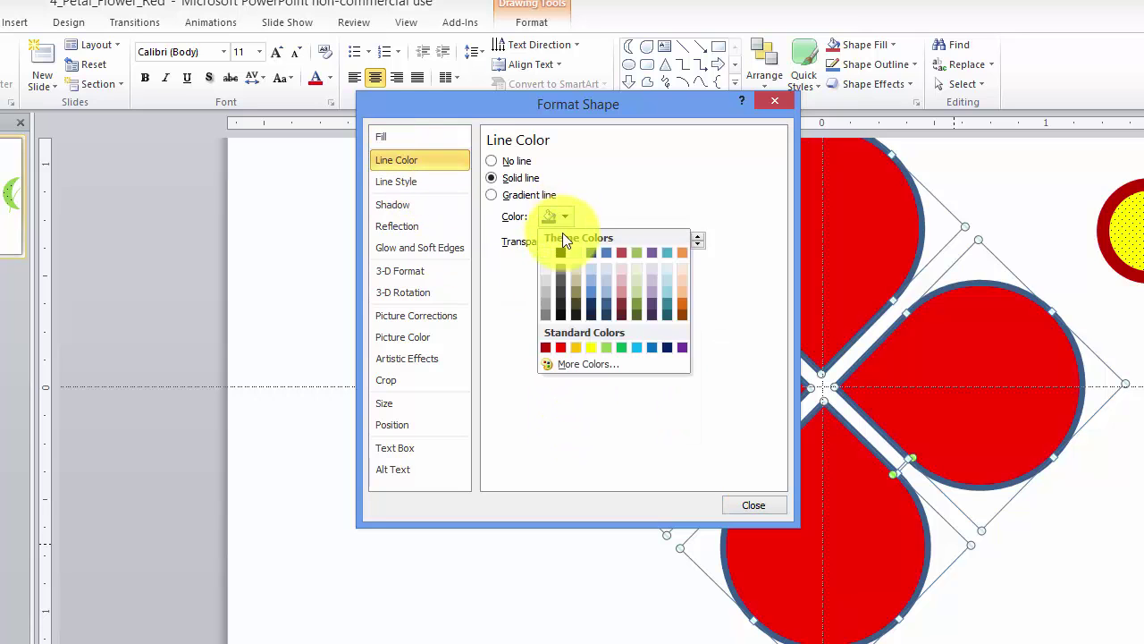
left_click(544, 348)
Apply the Inside Right inner shadow preset to all four petals.
left_click_drag(561, 107, 300, 188)
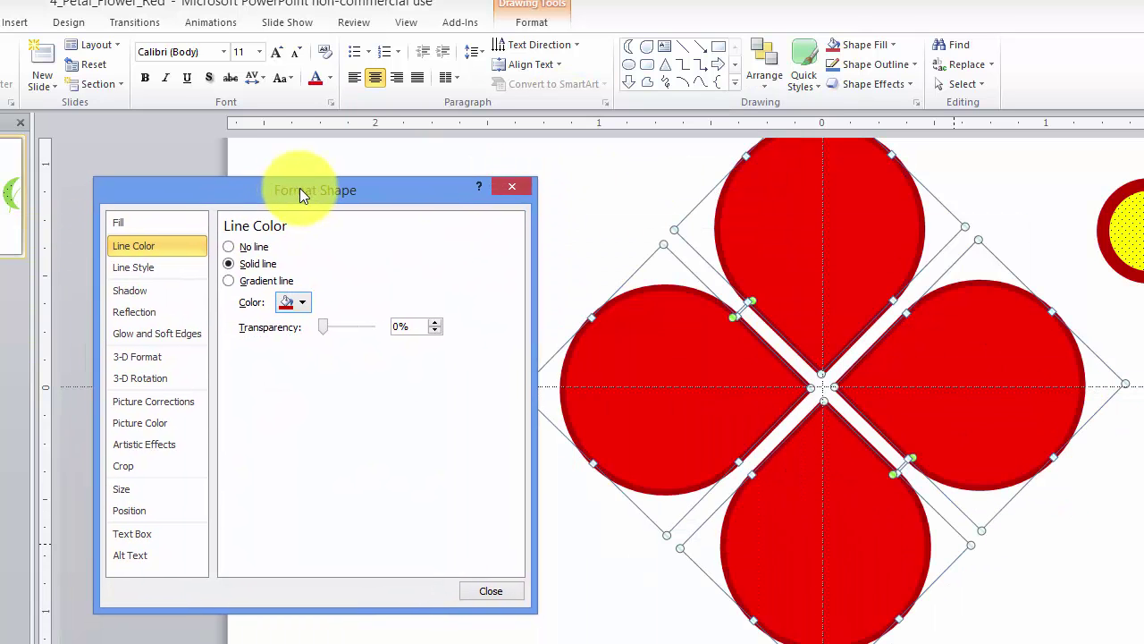
left_click(140, 288)
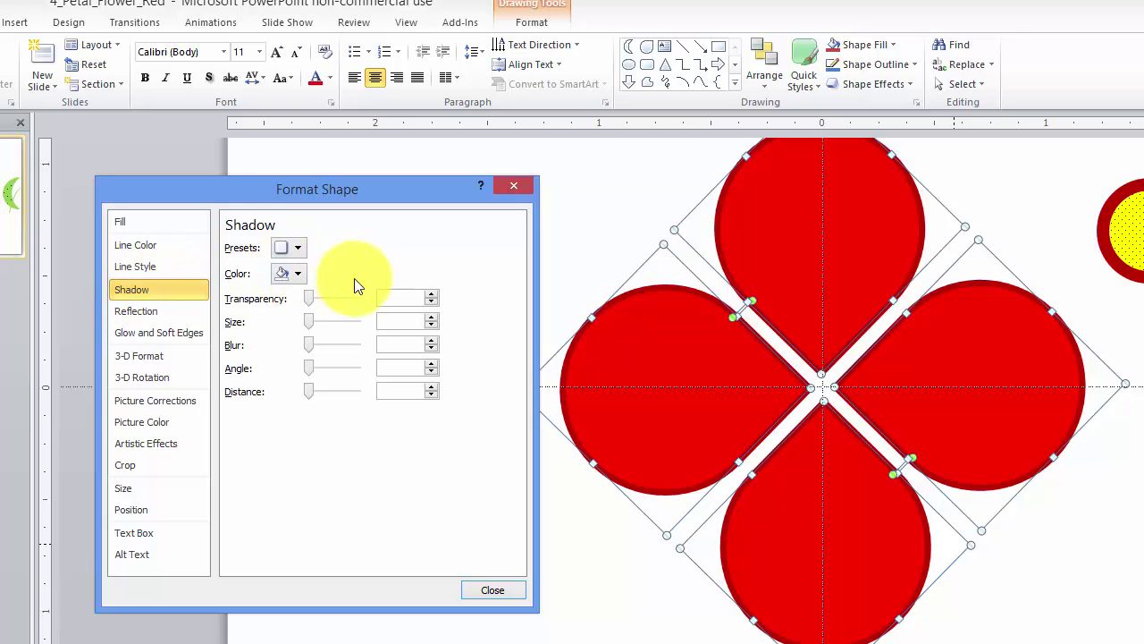
left_click(298, 248)
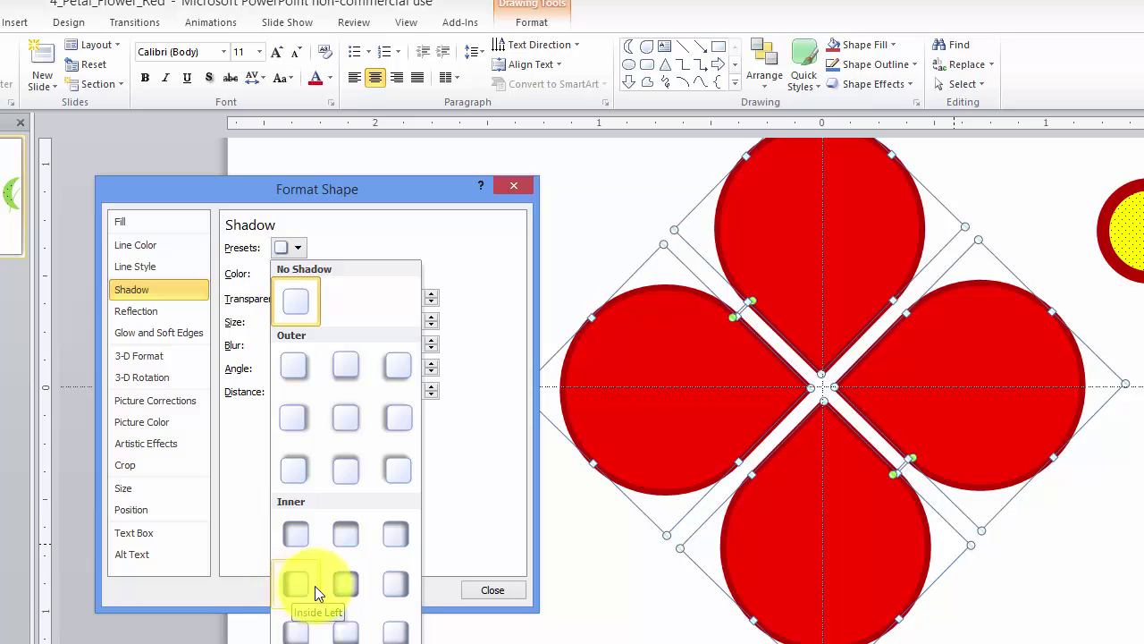
left_click(395, 586)
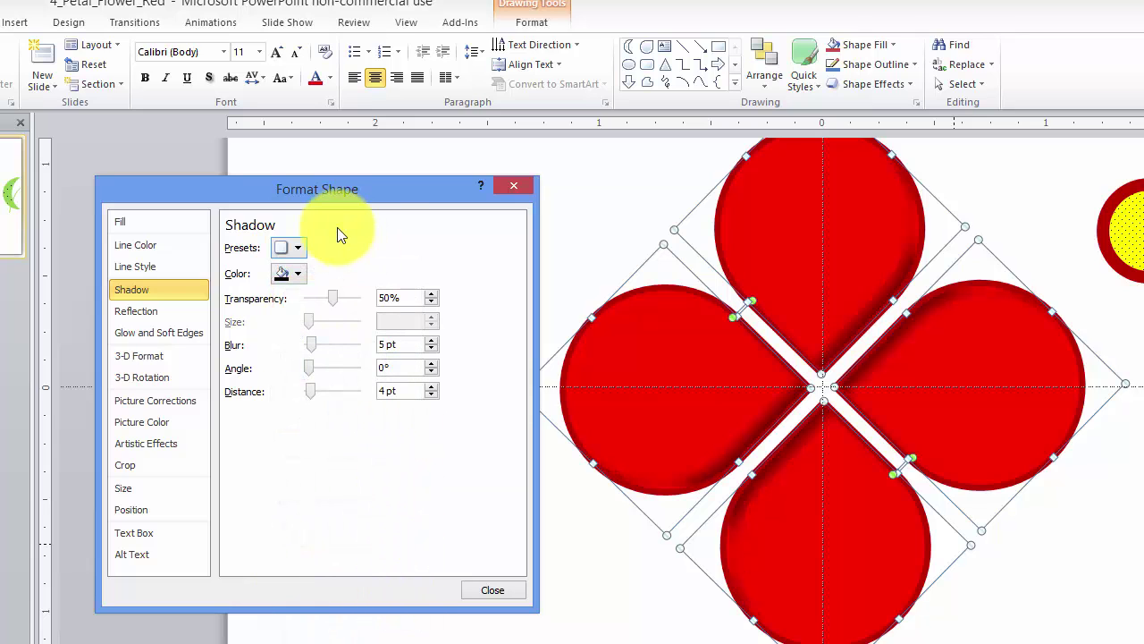
left_click_drag(328, 197, 309, 232)
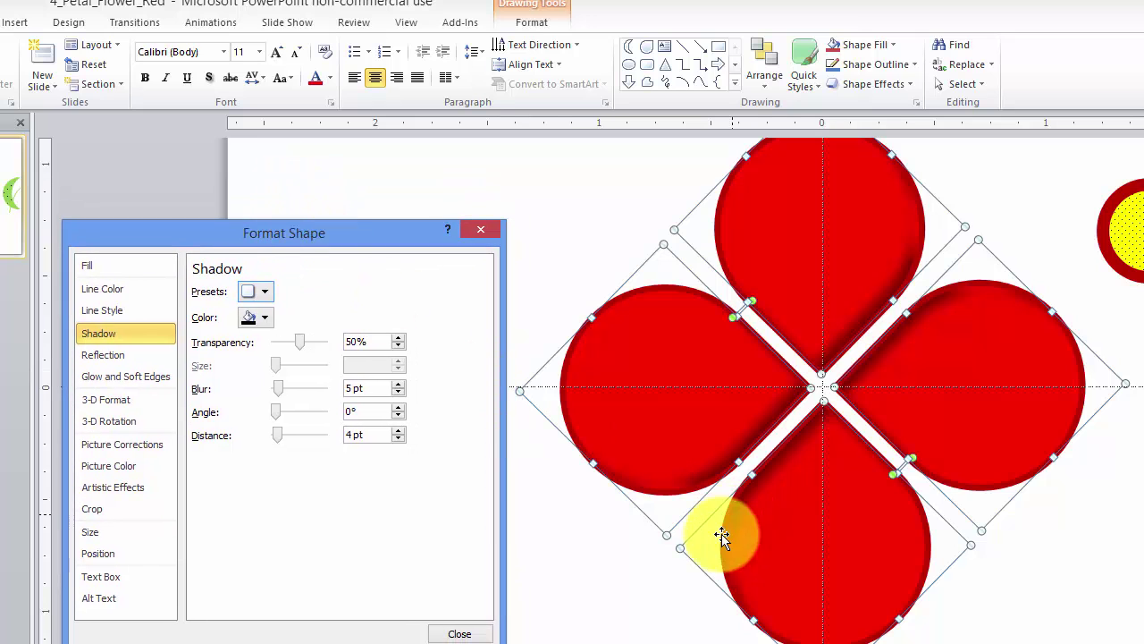
left_click(648, 618)
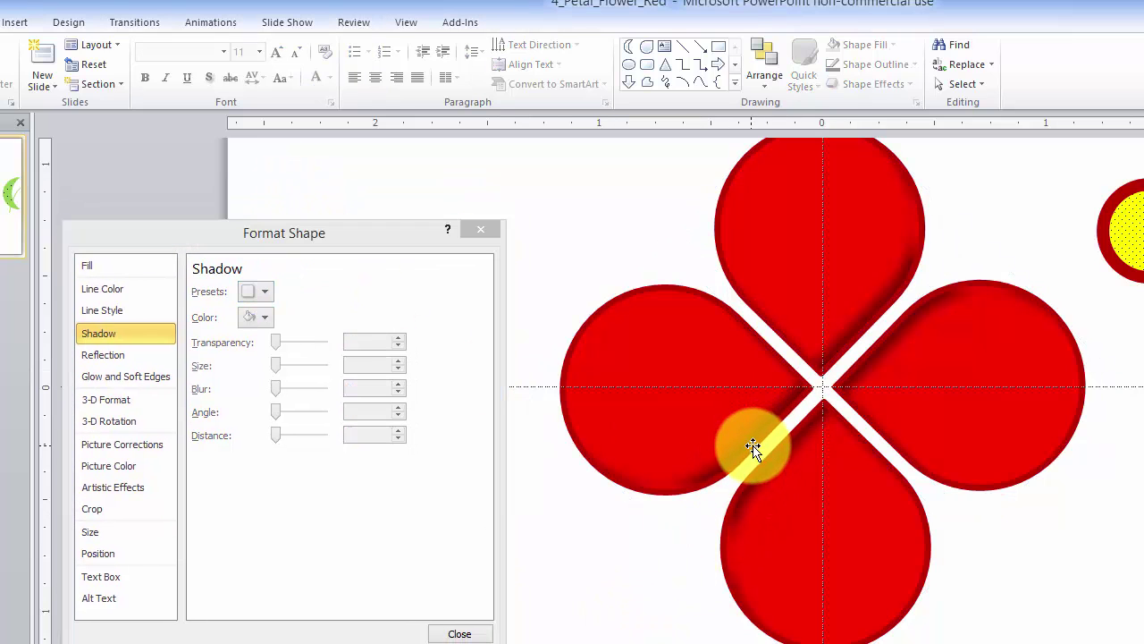
Try the diagonal inner shadow presets on the bottom petal and settle on Inside Left, shading its lower-right edge.
left_click(798, 444)
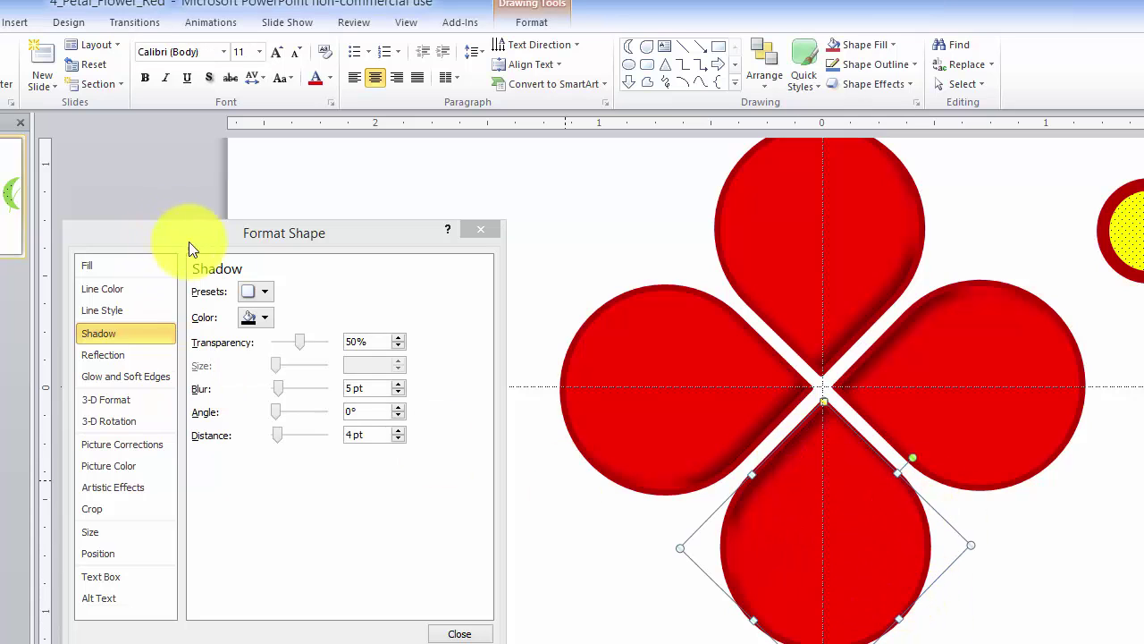
left_click(259, 293)
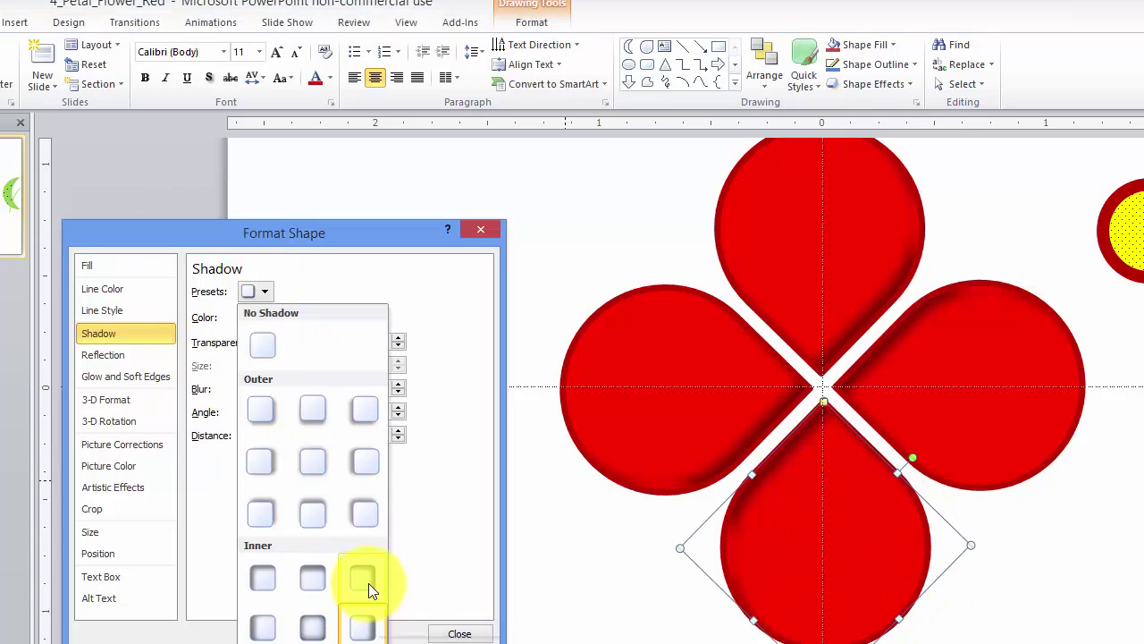
left_click(364, 630)
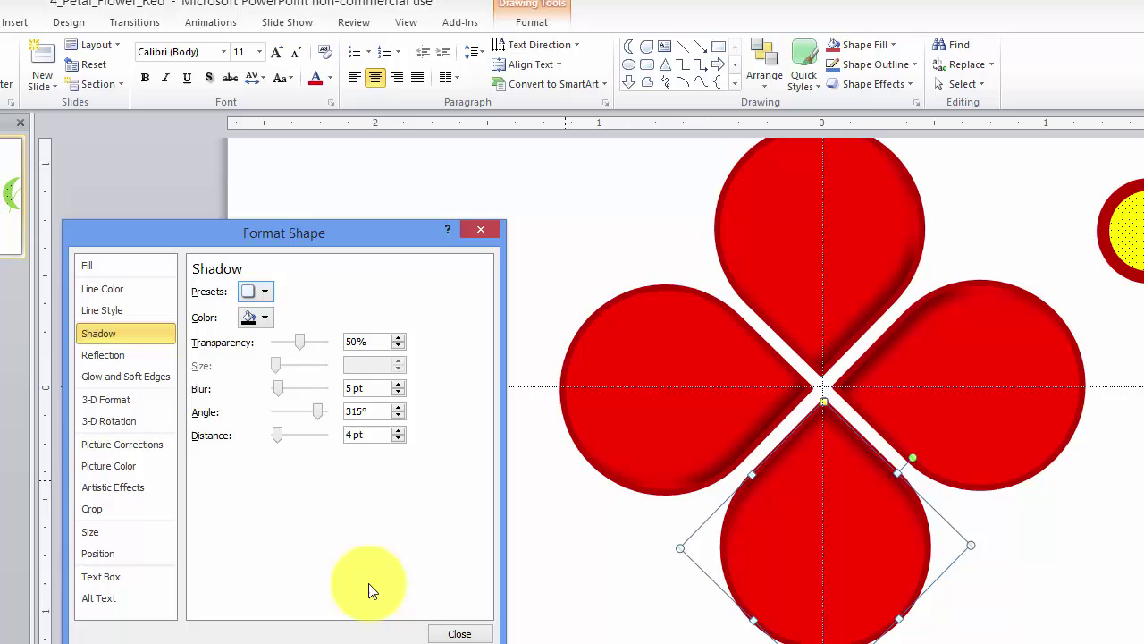
left_click(266, 293)
left_click(363, 630)
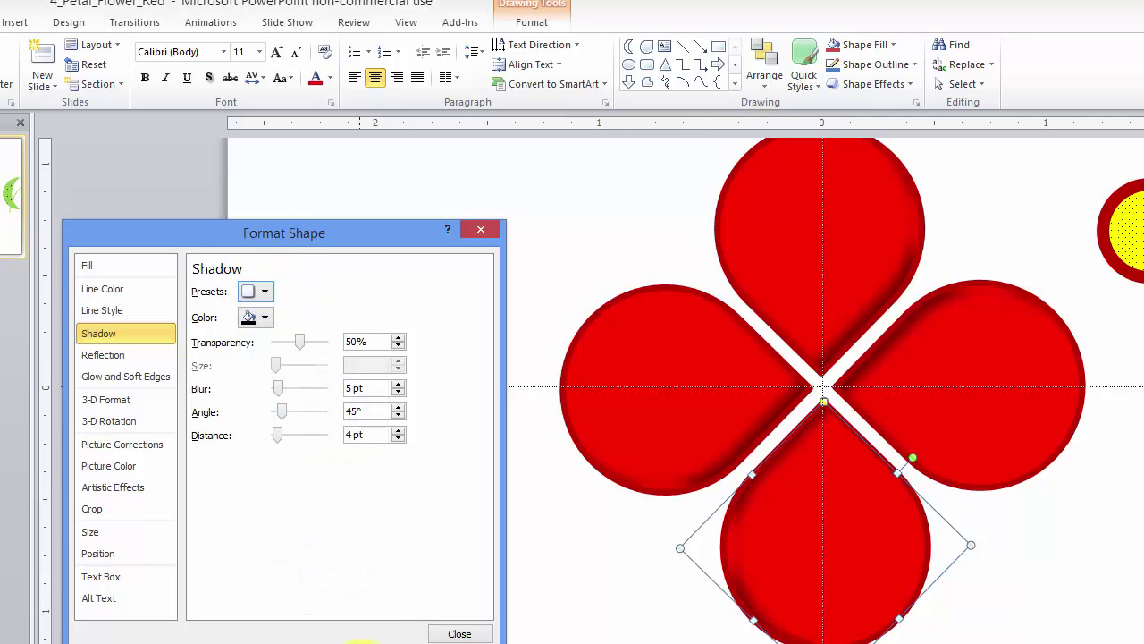
left_click(265, 293)
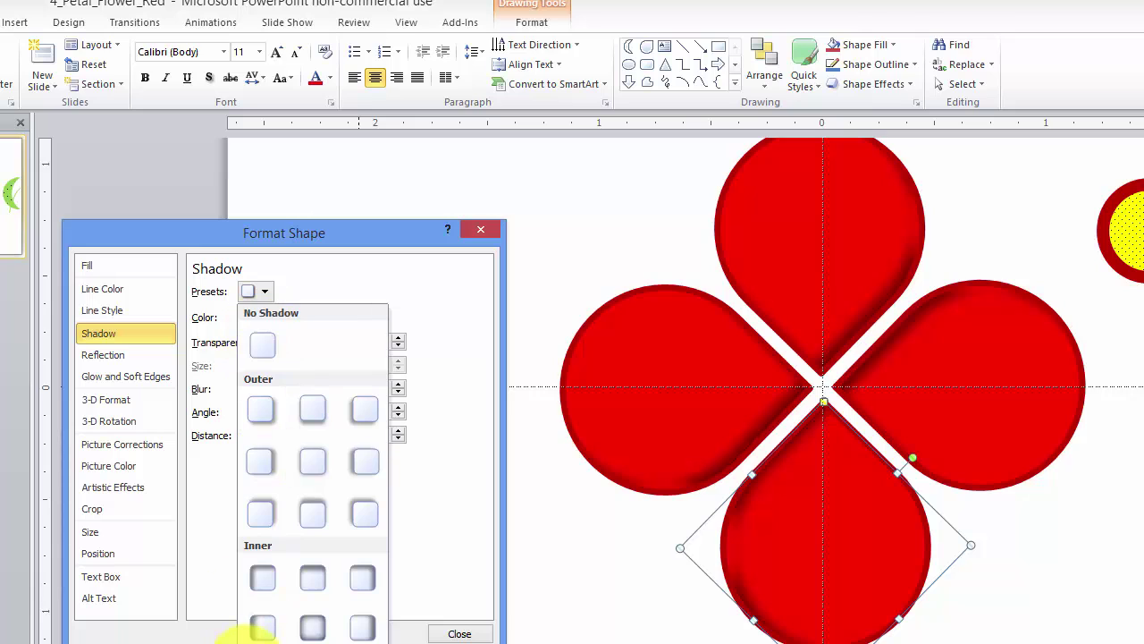
left_click(259, 633)
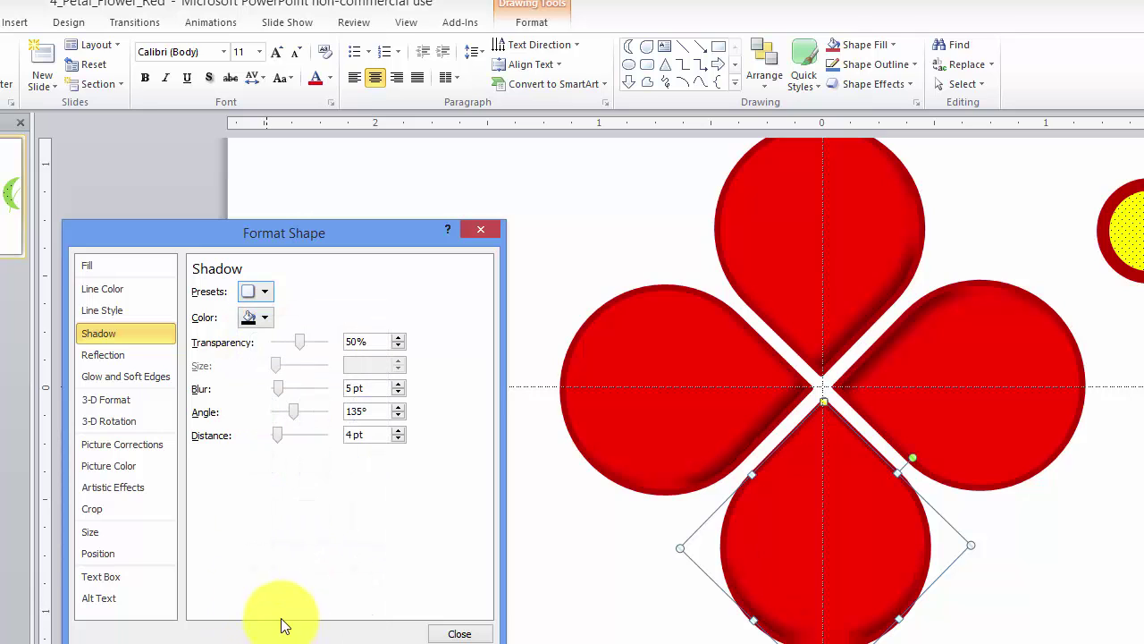
left_click(268, 295)
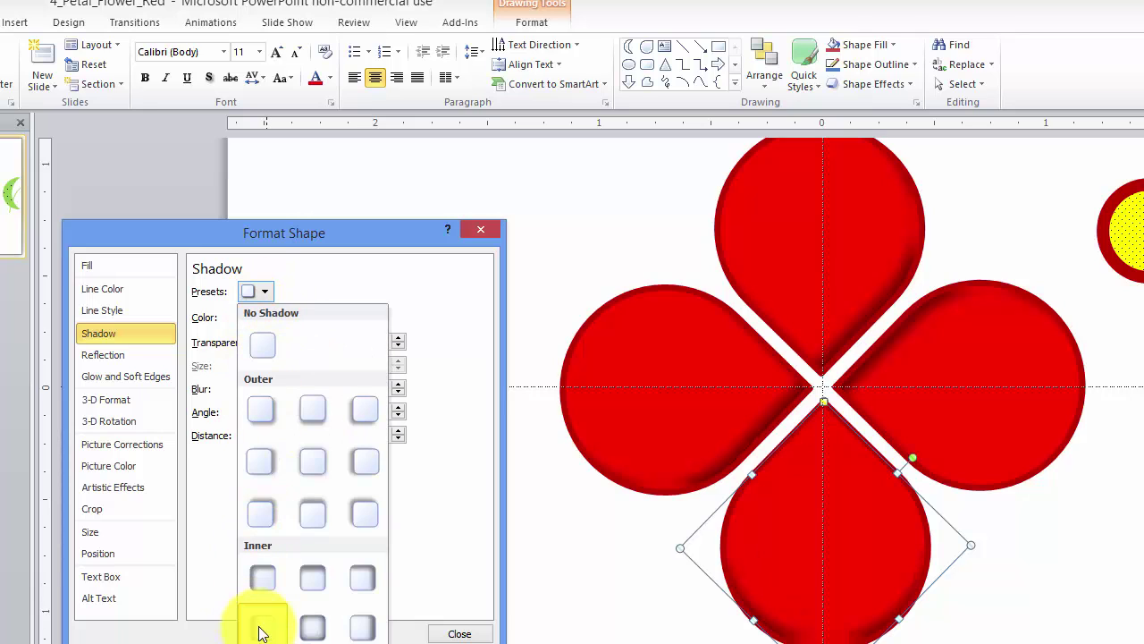
left_click(304, 631)
left_click(971, 329)
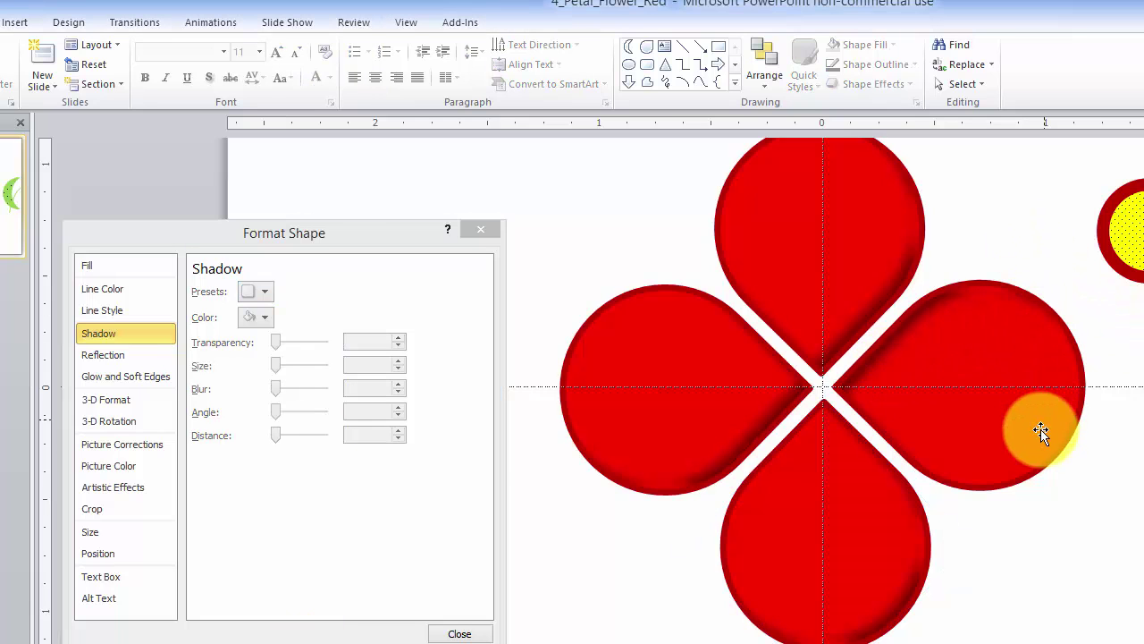
Change the right petal's shadow to the Inside Left preset and finish formatting the shapes.
left_click(982, 366)
left_click(262, 292)
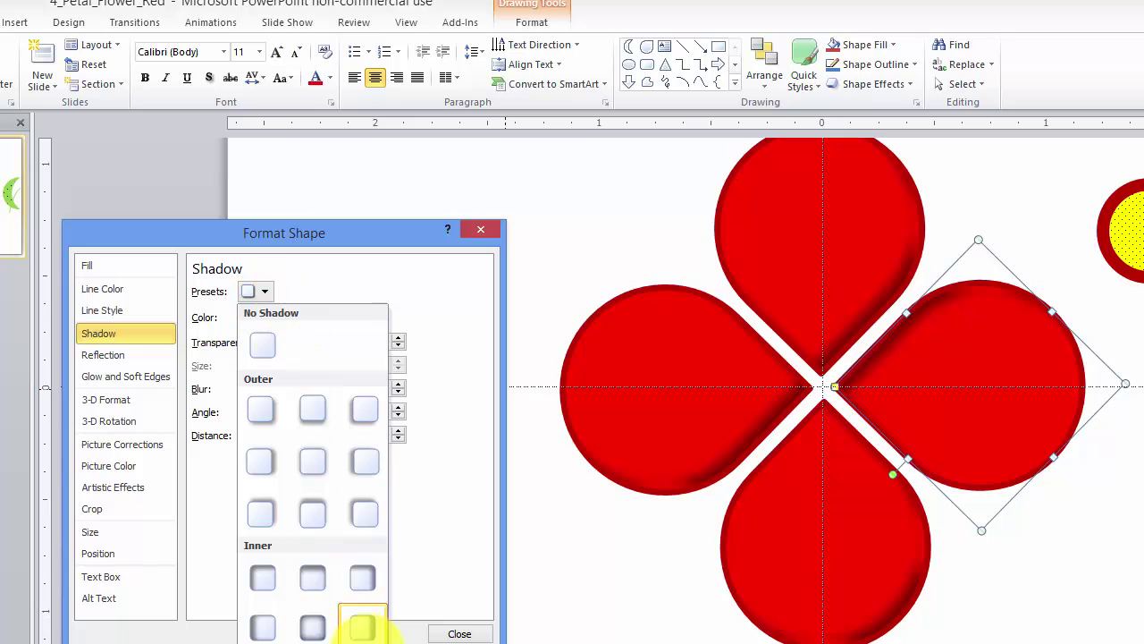
left_click(268, 635)
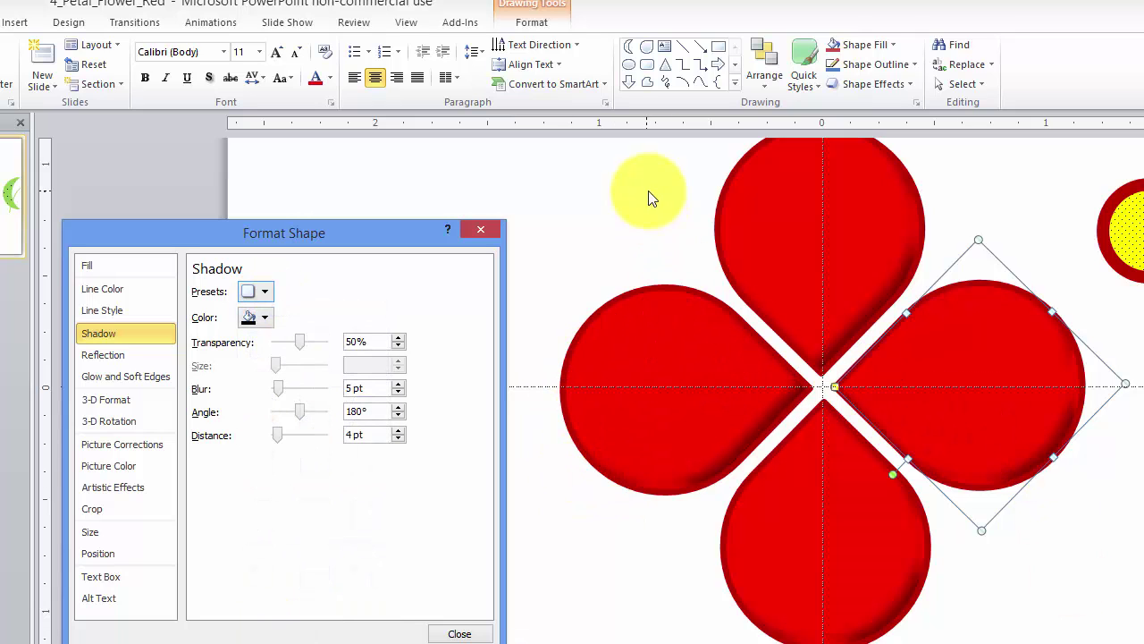
left_click(601, 228)
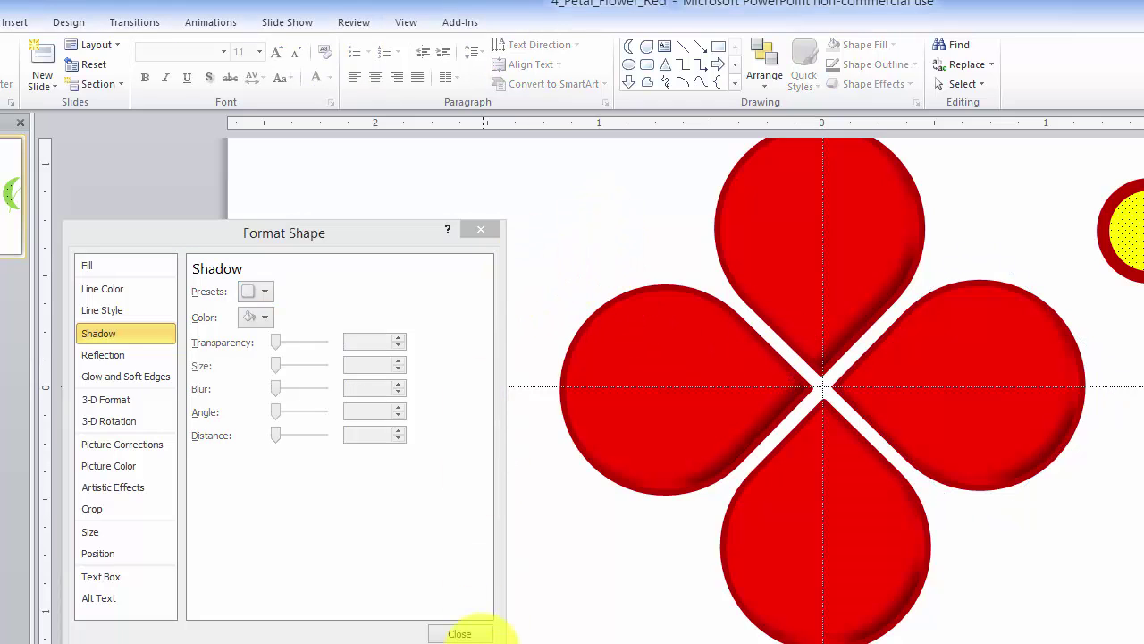
left_click(461, 634)
Select the four red petals and group them into one object.
left_click(881, 247)
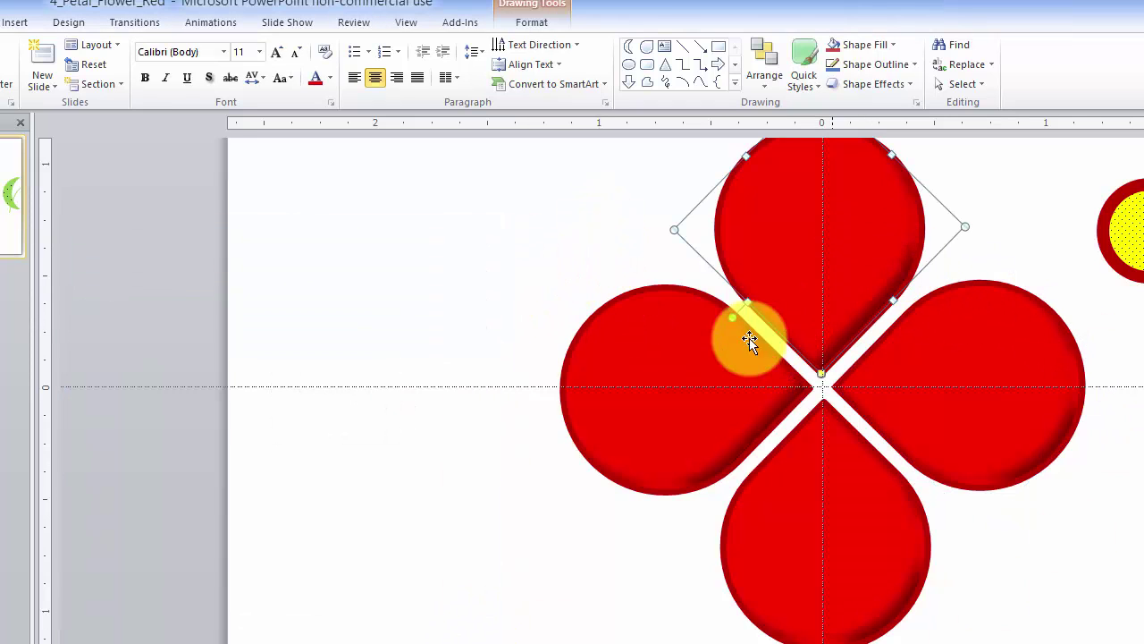
left_click(696, 343, "shift")
left_click(1004, 373, "shift")
left_click(866, 546, "shift")
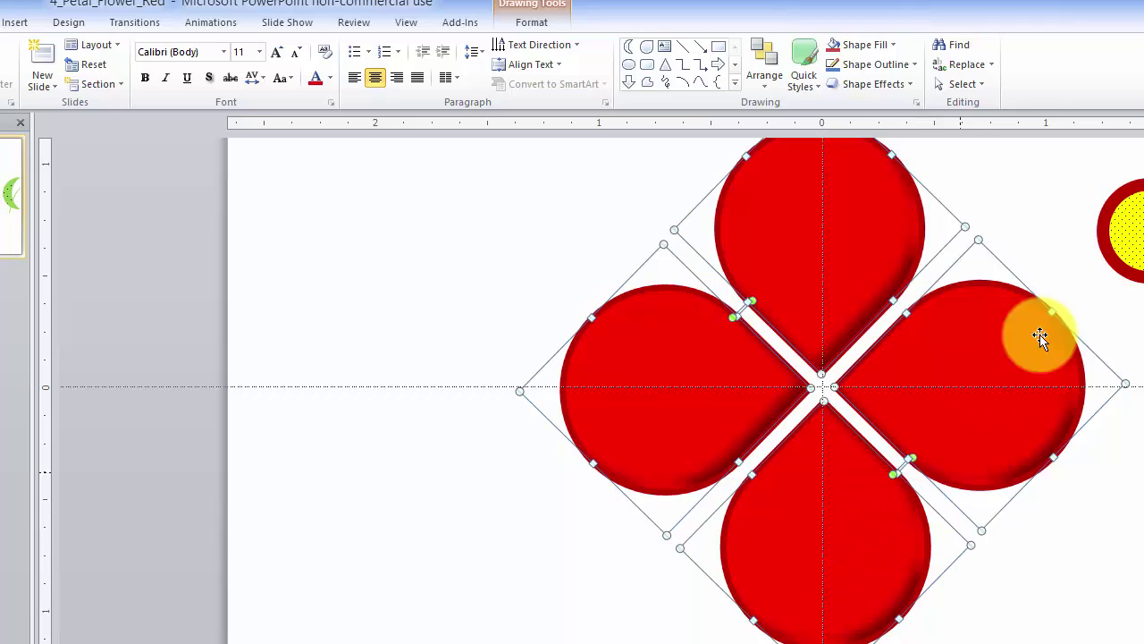
left_click(537, 27)
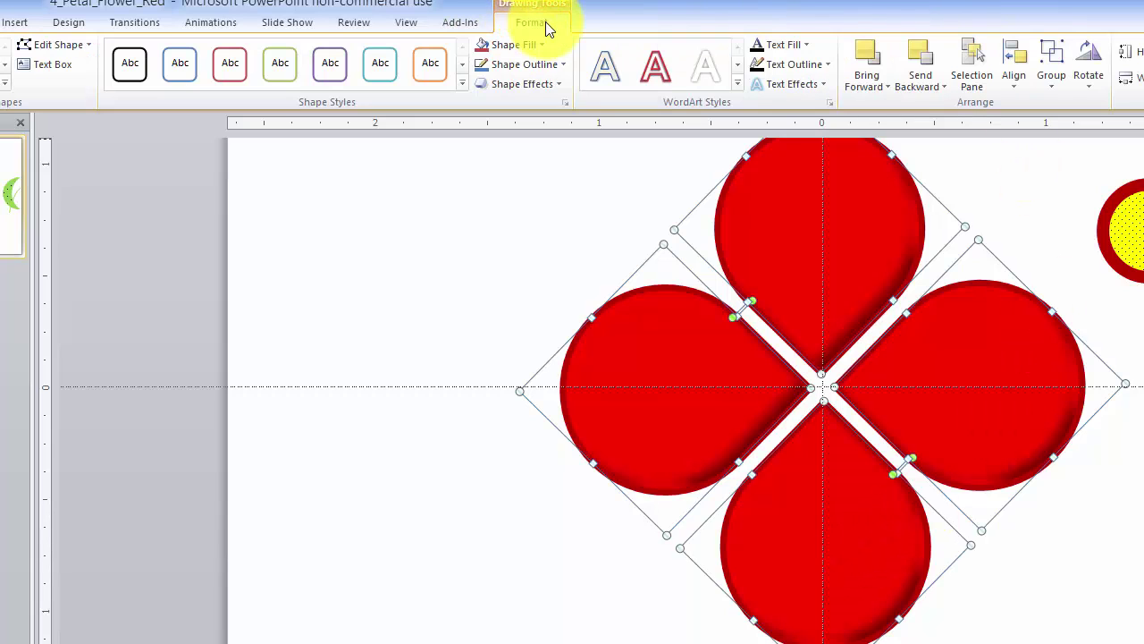
left_click(1059, 88)
left_click(1070, 108)
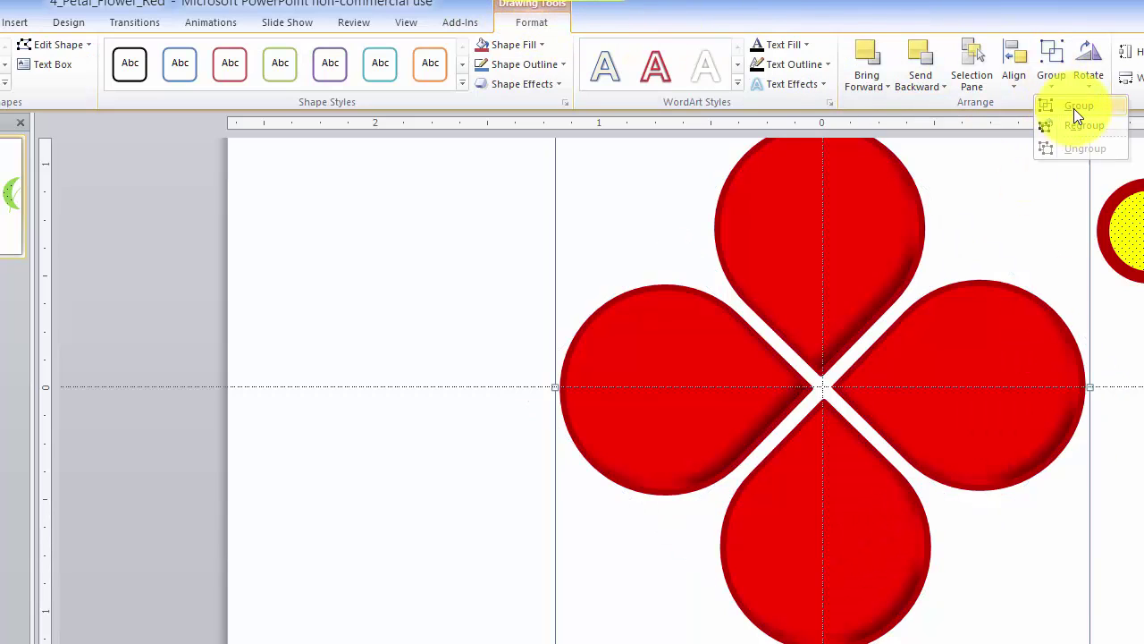
Move the yellow dotted flower centre onto the point where the four petals meet and bring it to the front.
left_click(1138, 241)
left_click_drag(1131, 234, 822, 398)
mouse_move(822, 398)
left_mouse_down()
mouse_move(861, 468)
mouse_move(835, 401)
mouse_move(820, 396)
left_mouse_up()
right_click(823, 391)
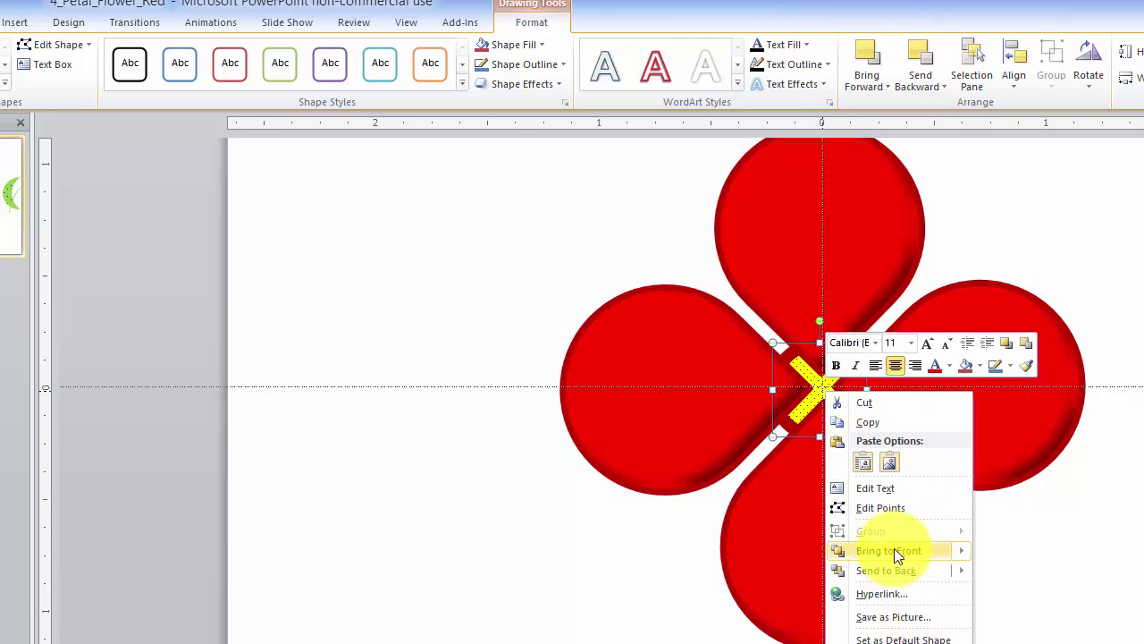
left_click(892, 545)
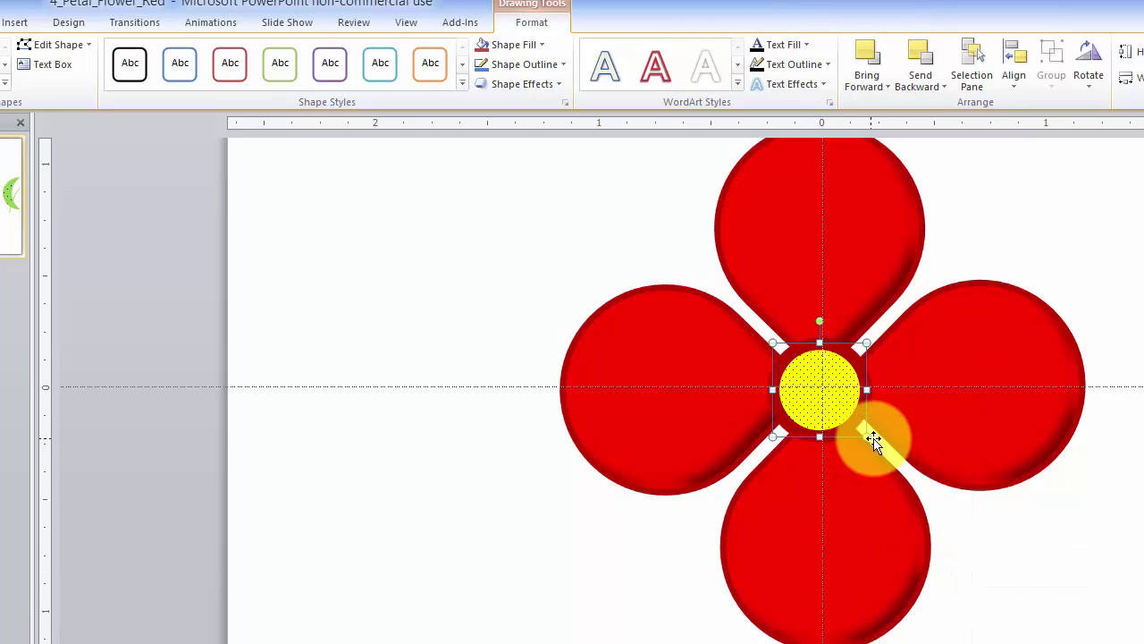
left_click_drag(873, 439, 883, 459)
key("ctrl+z")
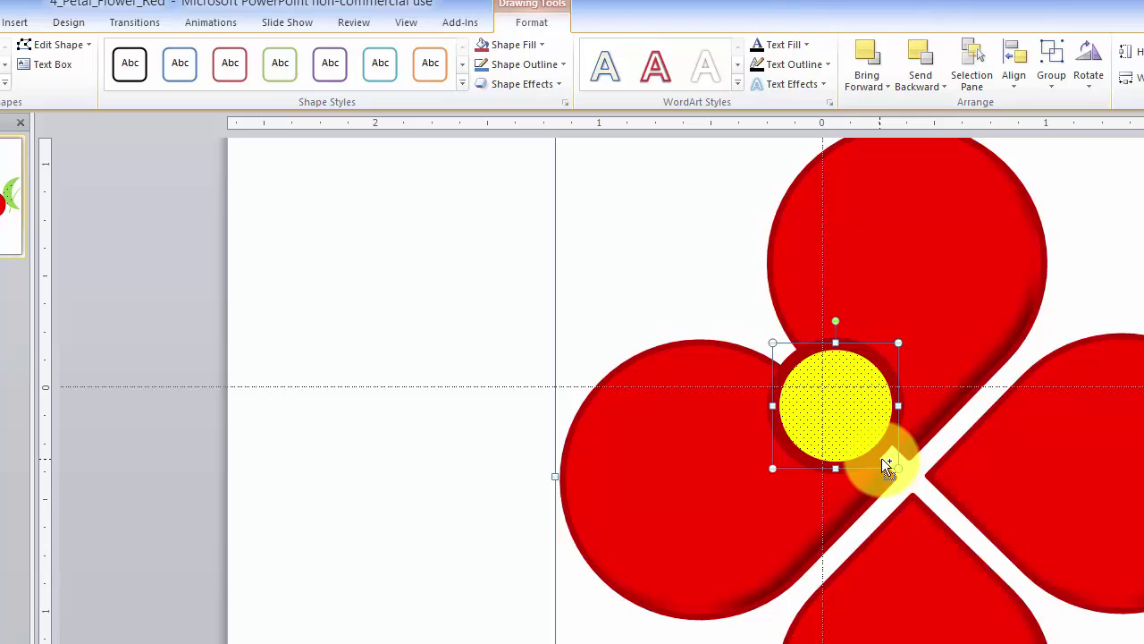
key("ctrl+z")
Enlarge only the yellow flower centre until it overlaps the petals' inner tips, keeping it centred on the guides.
left_click(391, 292)
left_click(802, 374)
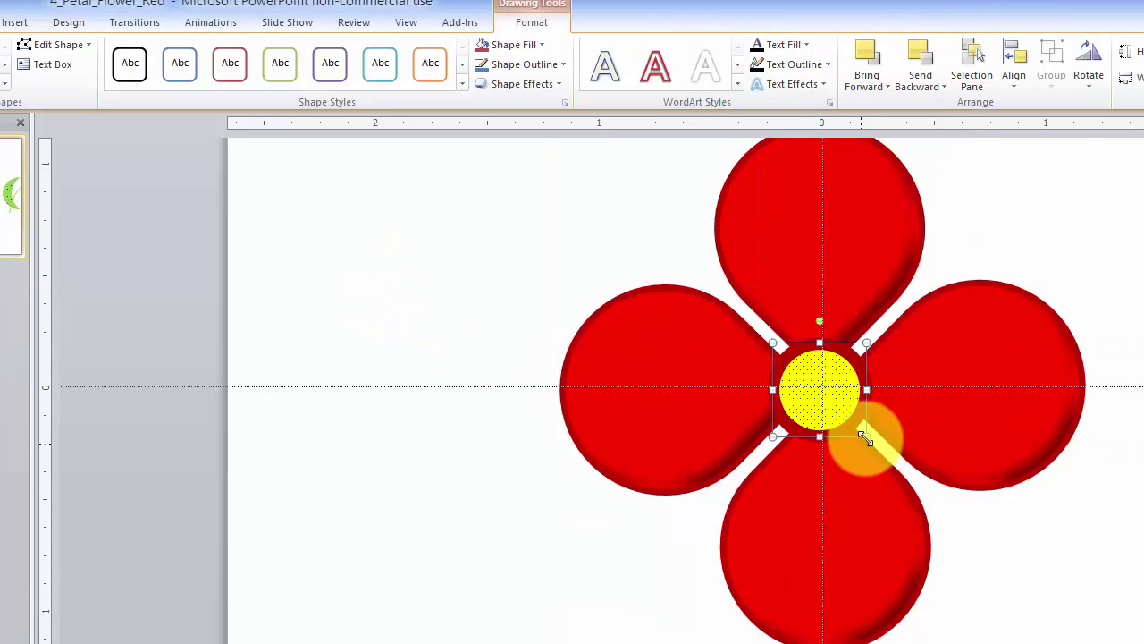
left_click_drag(866, 432, 841, 421)
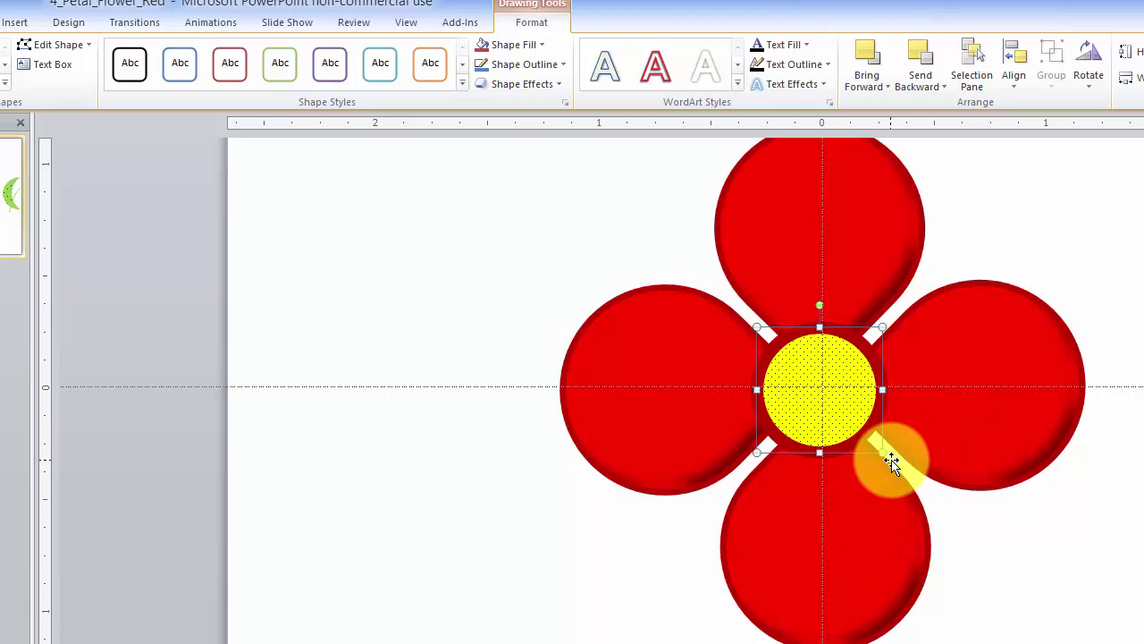
left_click_drag(883, 453, 895, 467)
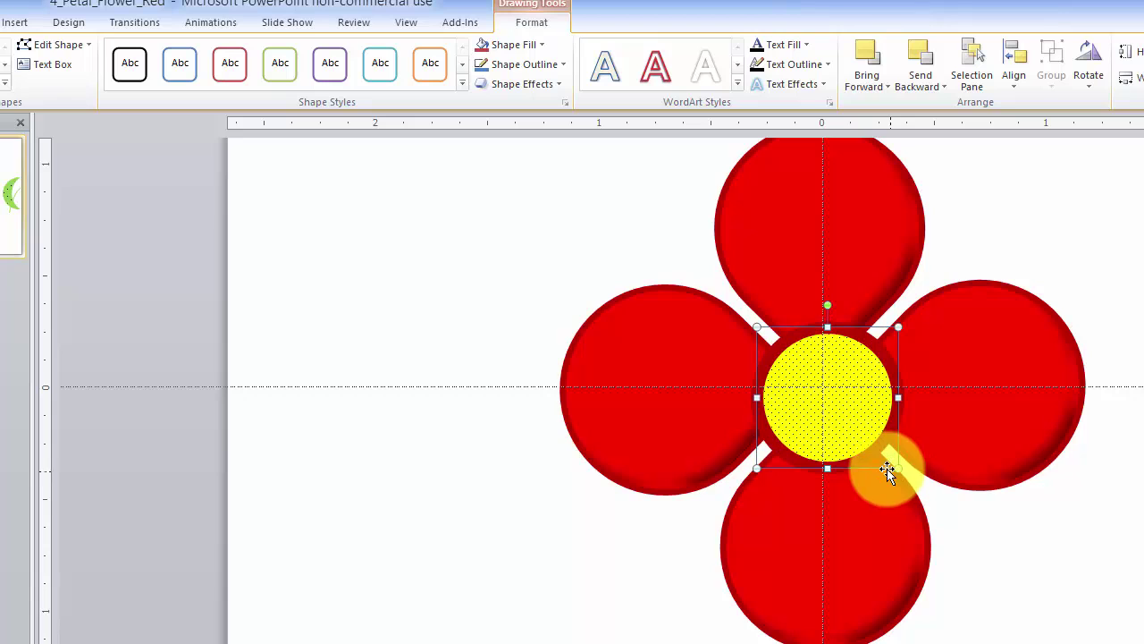
left_click_drag(861, 427, 849, 412)
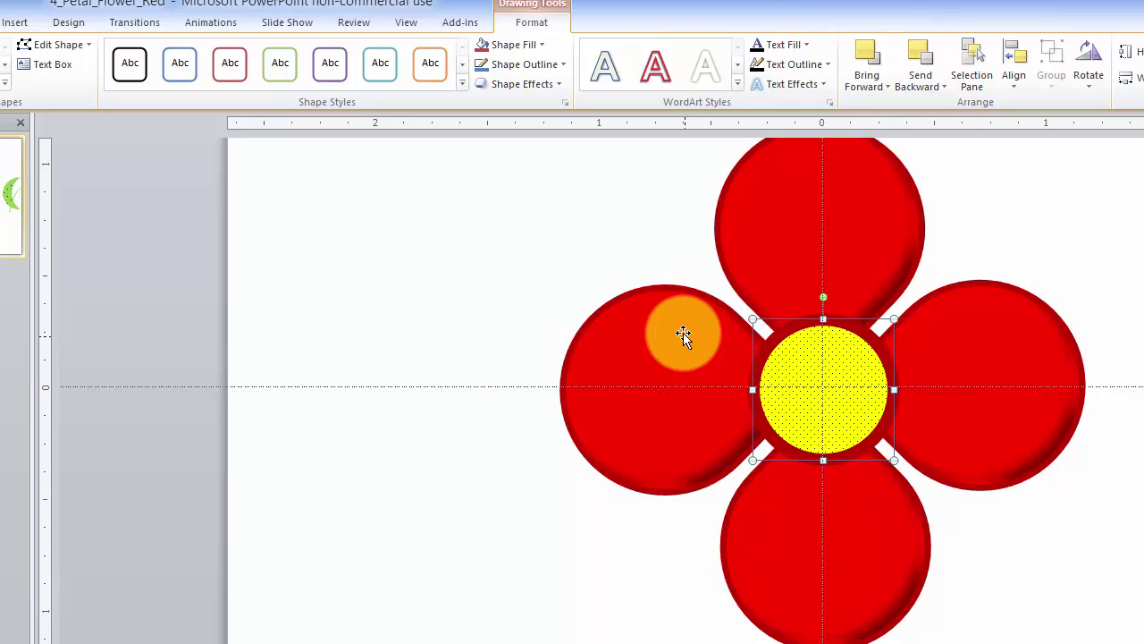
Align the yellow centre and the petal group to each other with Align Center.
left_click(684, 327, "shift")
left_click(1014, 82)
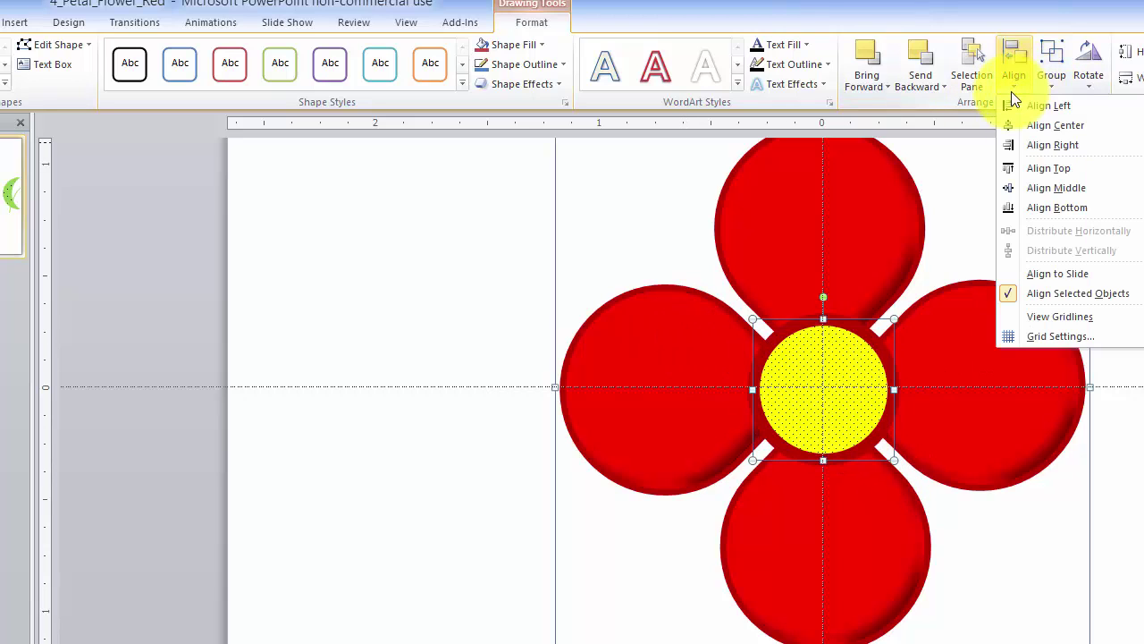
left_click(1070, 122)
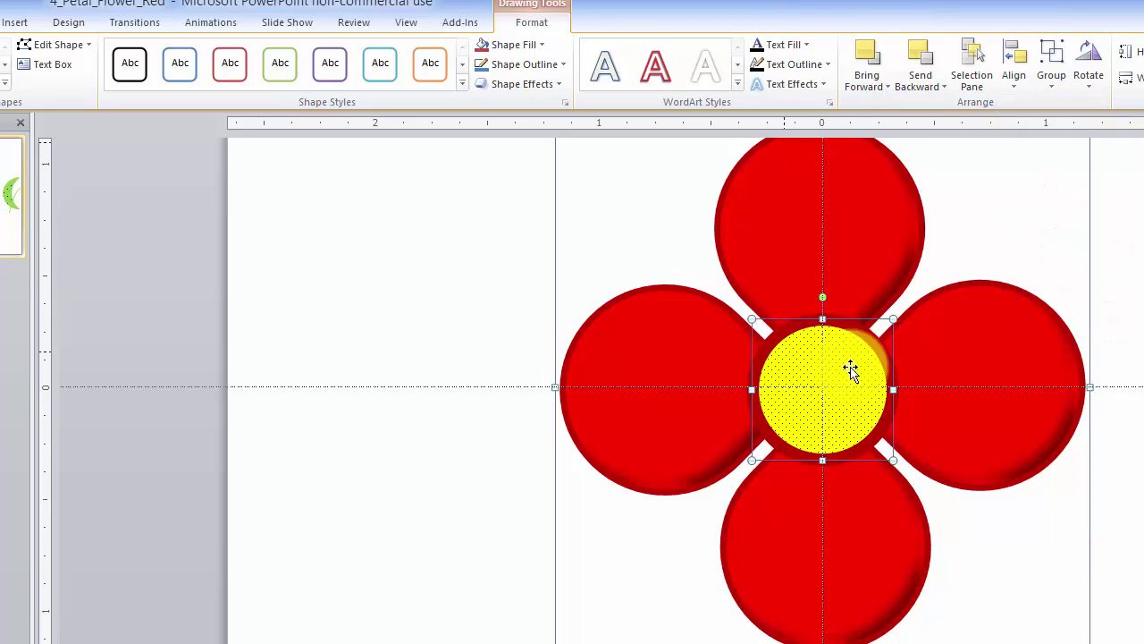
left_click(514, 284)
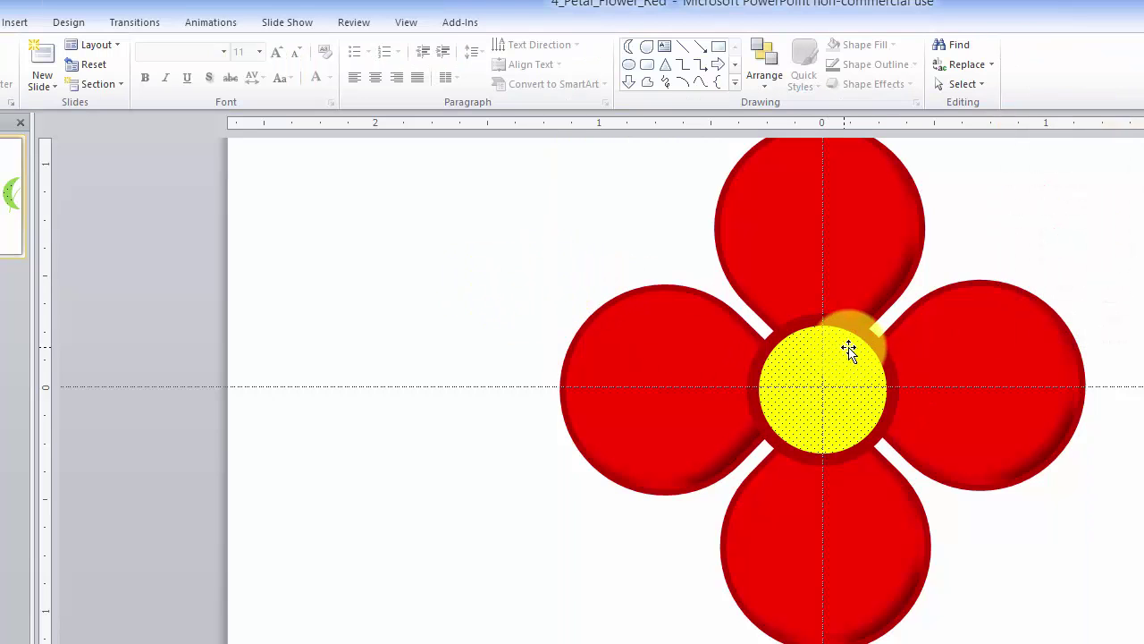
Apply the Inside Right inner shadow preset to the yellow flower centre.
left_click(864, 383)
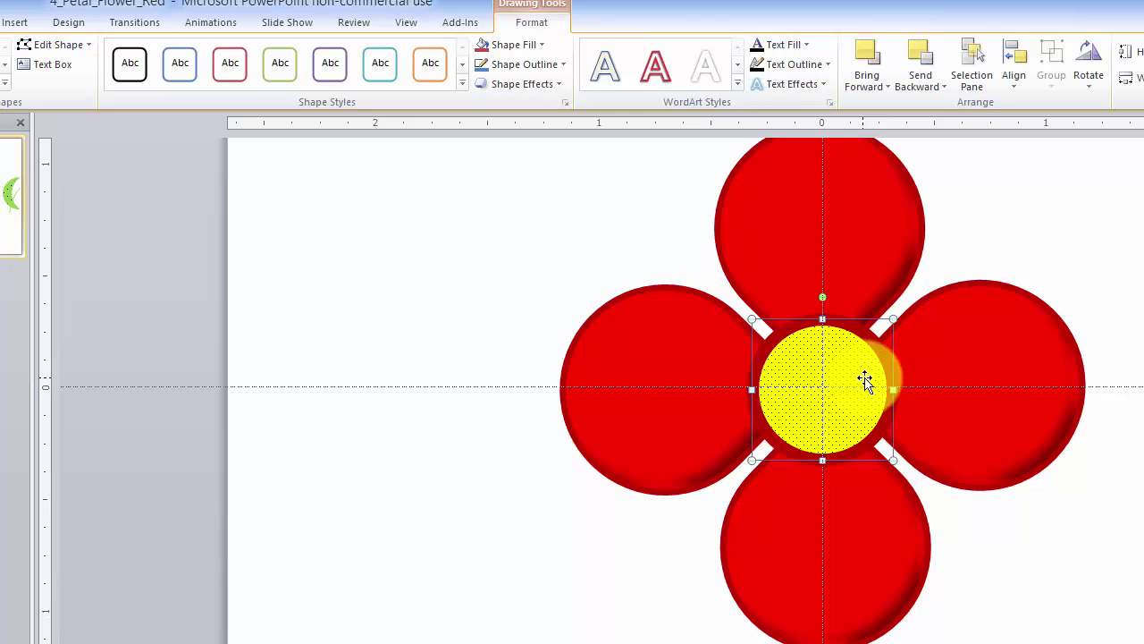
right_click(865, 381)
left_click(930, 640)
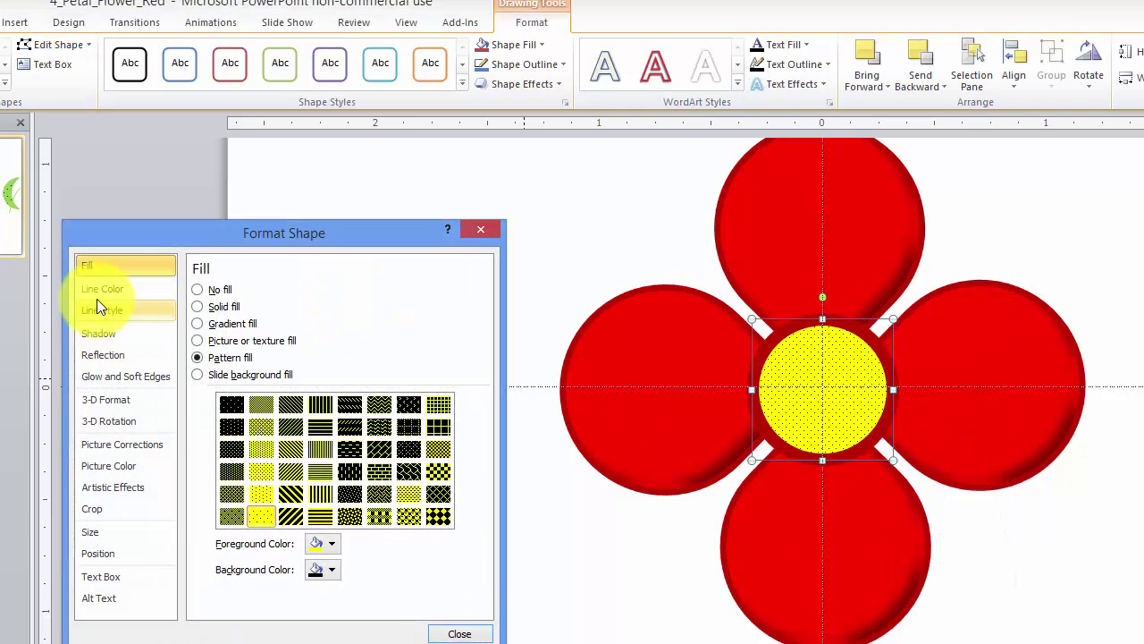
left_click_drag(152, 238, 275, 202)
left_click(239, 298)
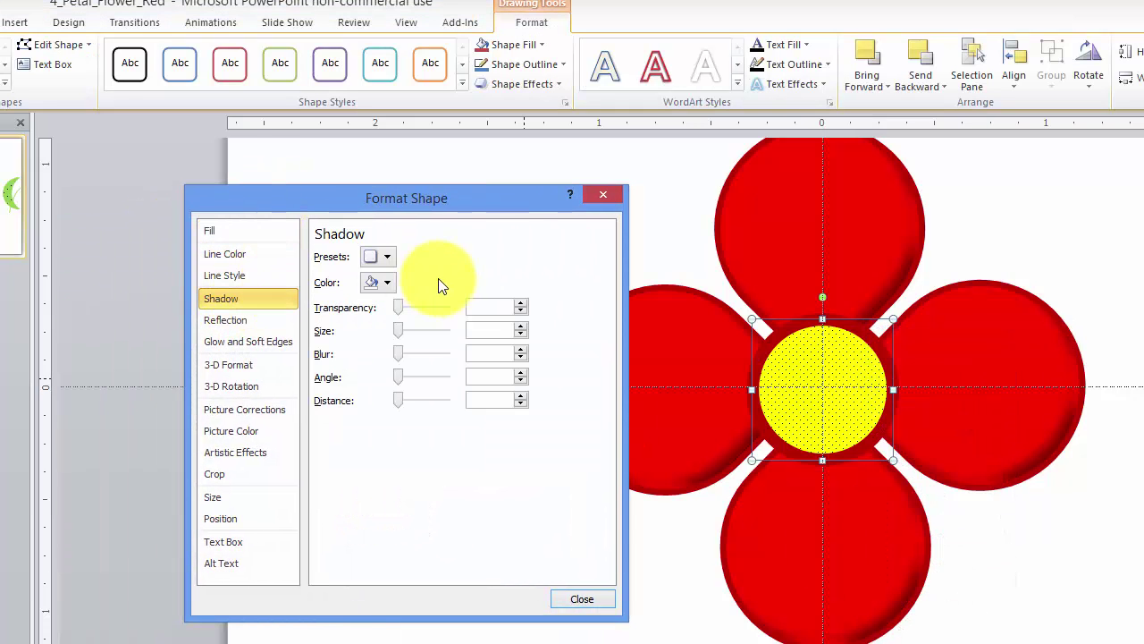
left_click_drag(404, 193, 445, 145)
left_click(421, 211)
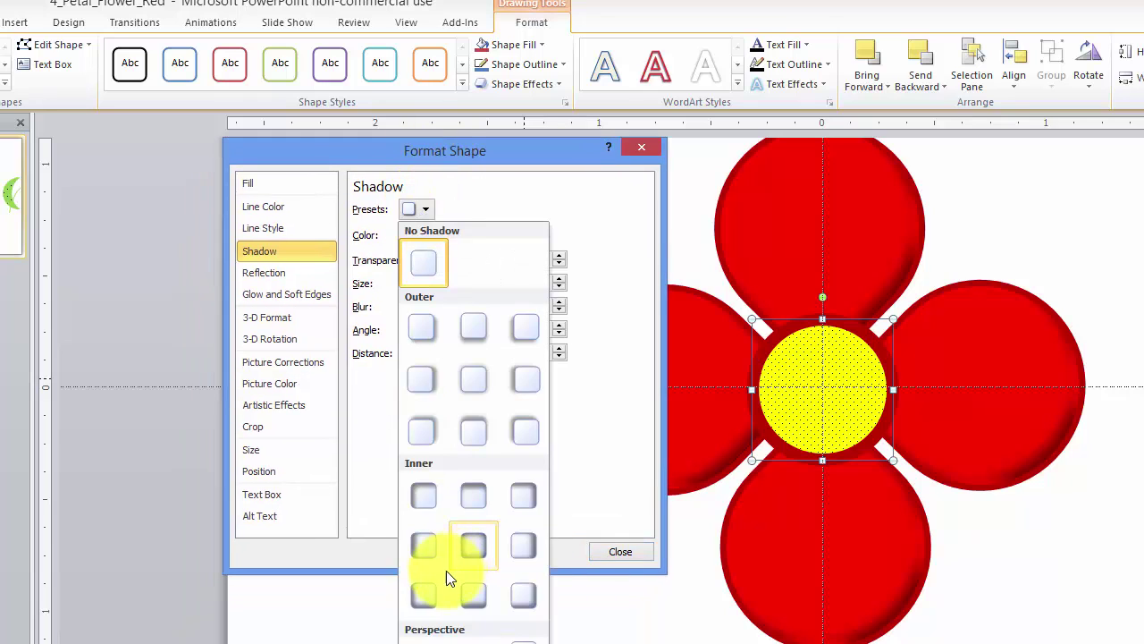
left_click(525, 544)
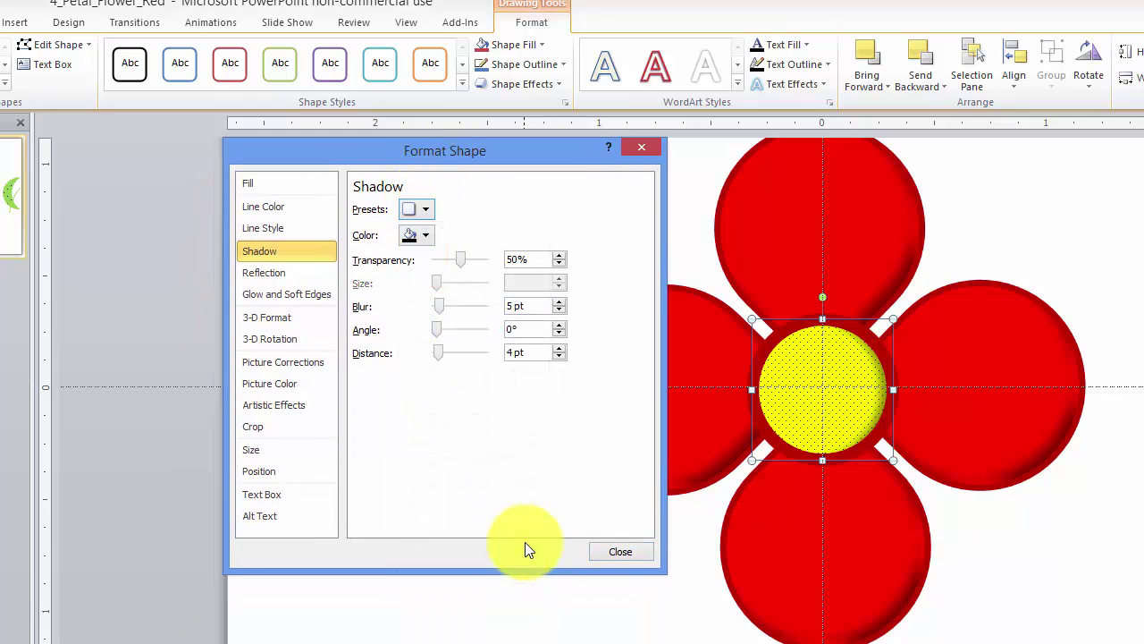
left_click(619, 552)
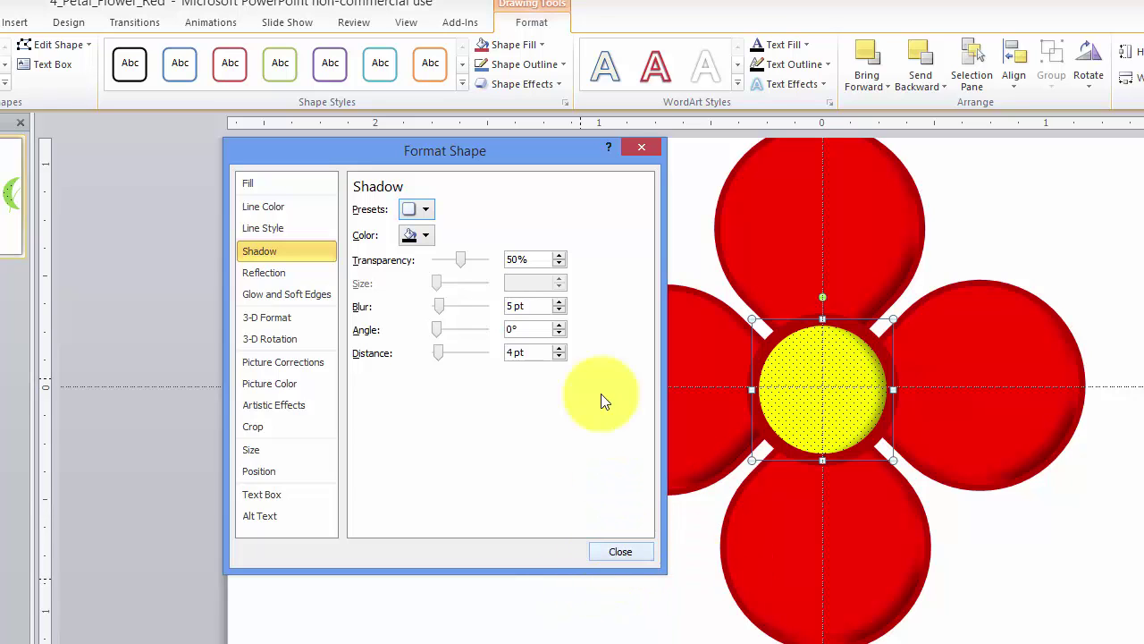
Place the green crescent leaf in the empty area to the left of the flower.
left_click_drag(535, 153, 992, 313)
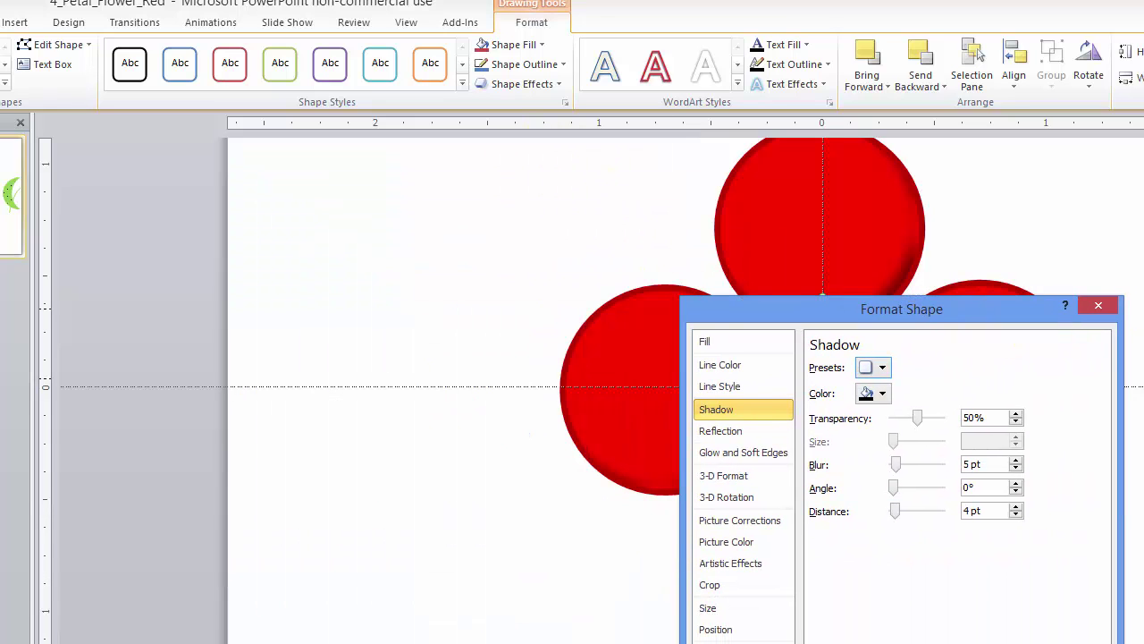
key("ctrl+v")
left_click_drag(358, 340, 373, 310)
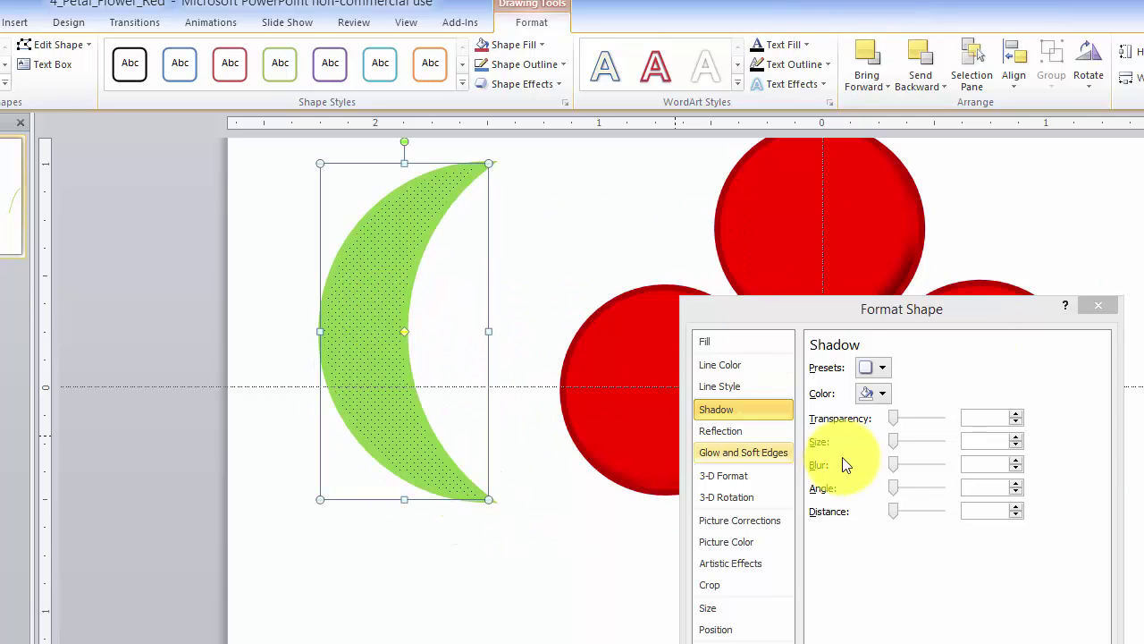
Give the green leaf the Inside Right inner shadow with an angle of 28° and move the leaf next to the left petal.
left_click(881, 369)
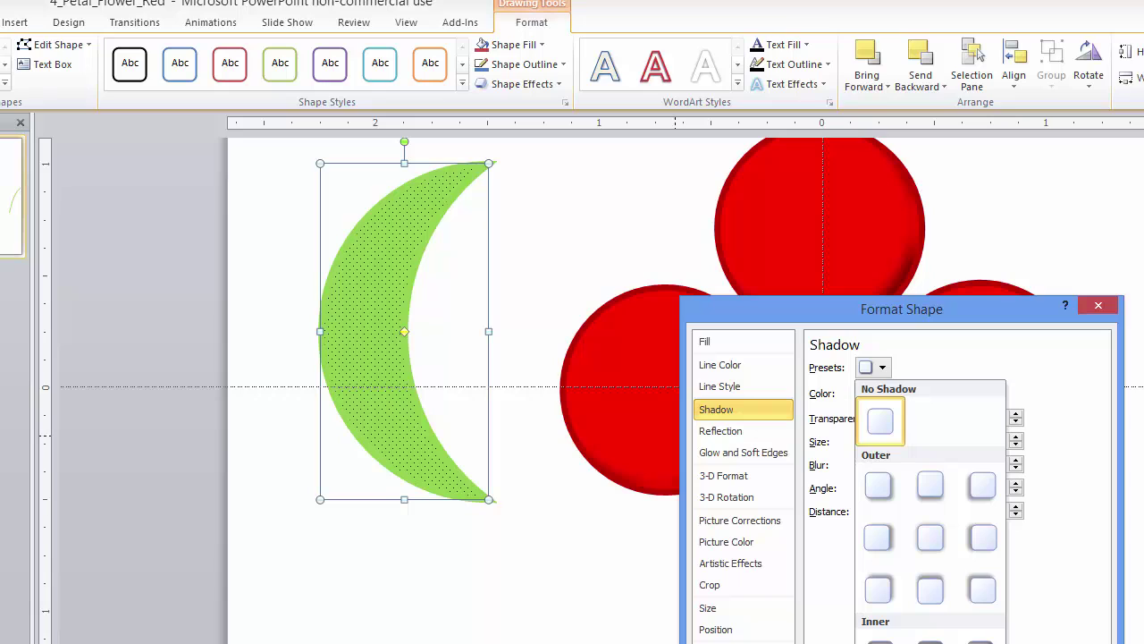
left_click(877, 537)
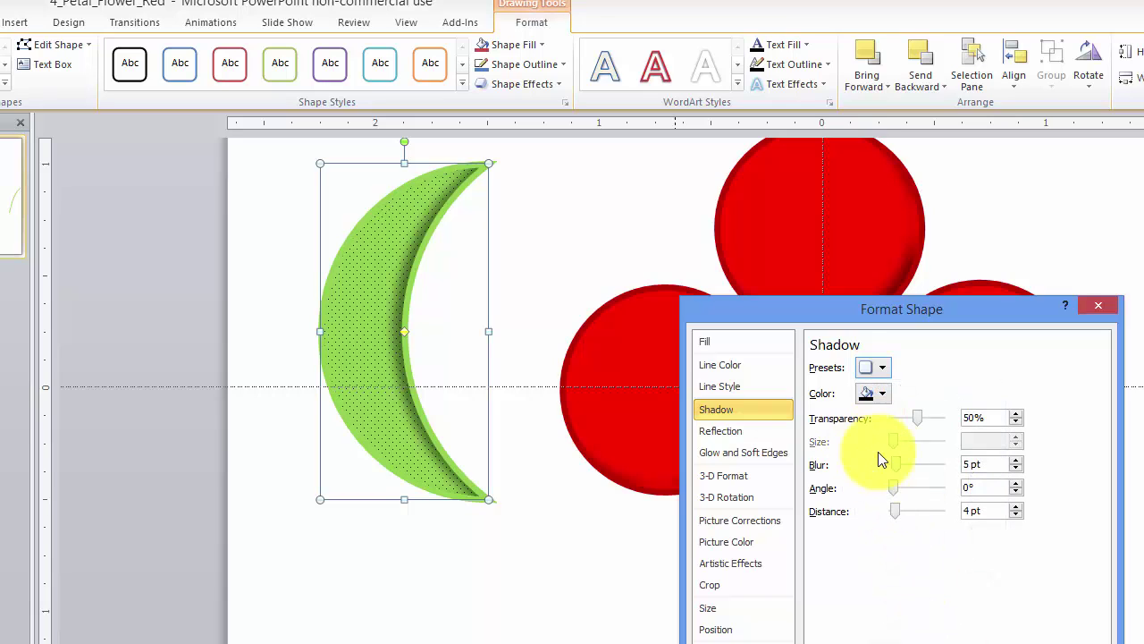
left_click_drag(896, 490, 898, 496)
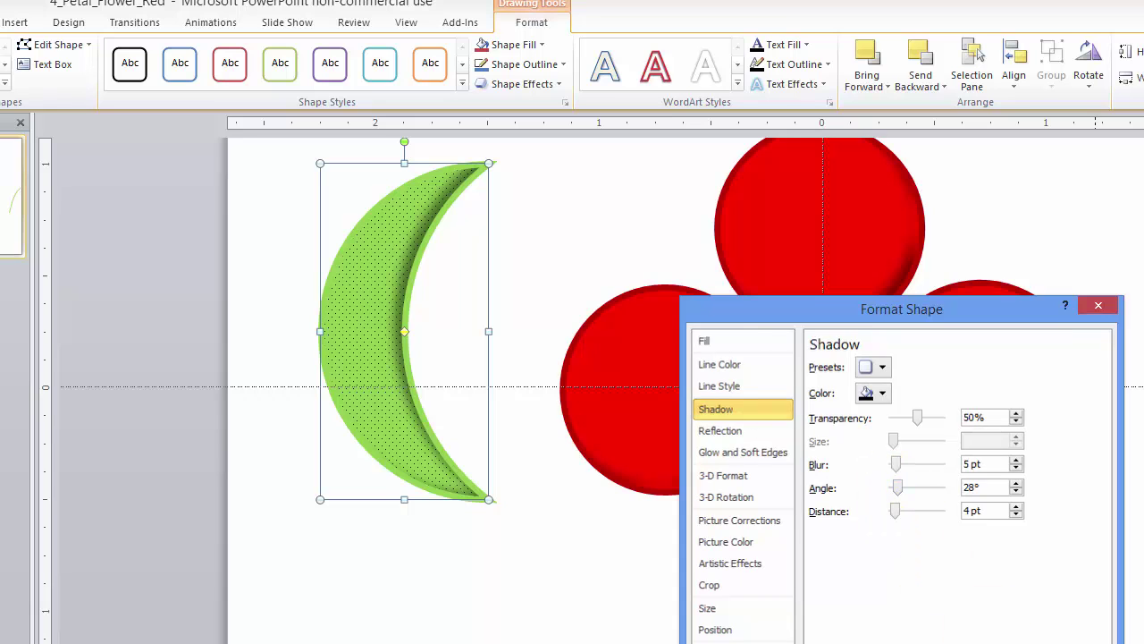
key("Escape")
left_click_drag(385, 286, 460, 318)
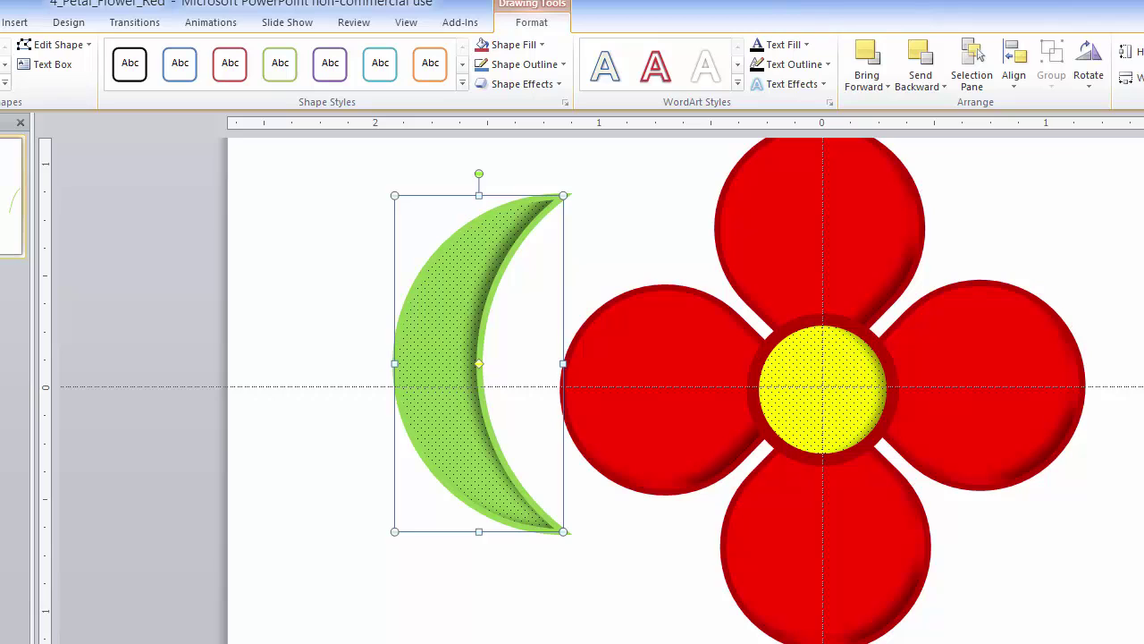
Move the petals and yellow centre together straight up to the top of the slide and group them as one flower.
scroll(822, 384, "down", 4)
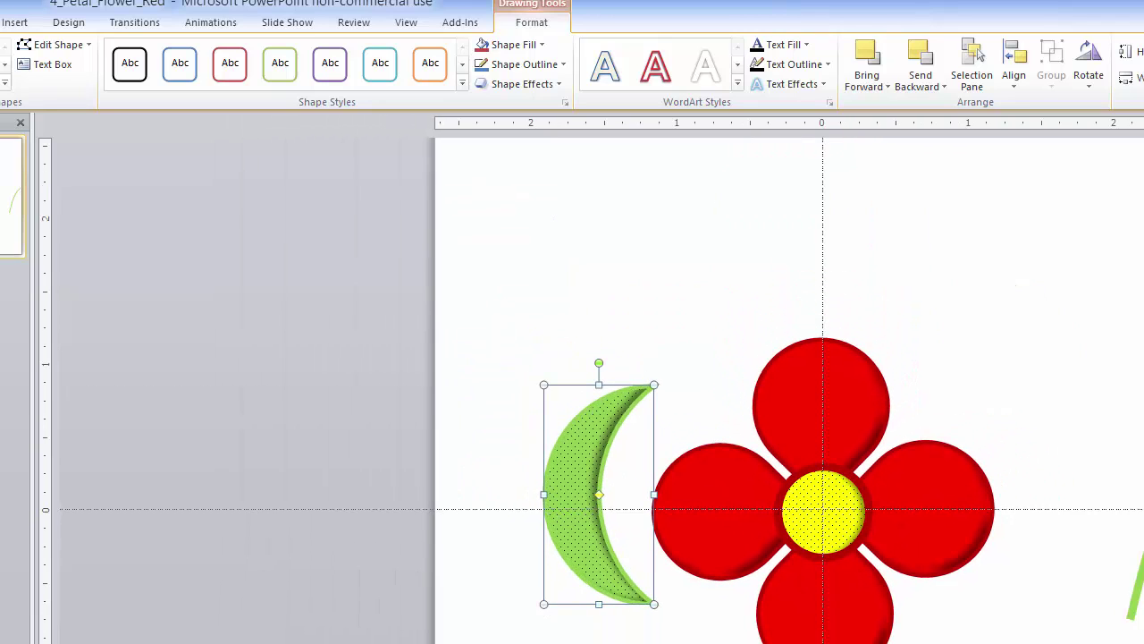
scroll(823, 385, "down", 2)
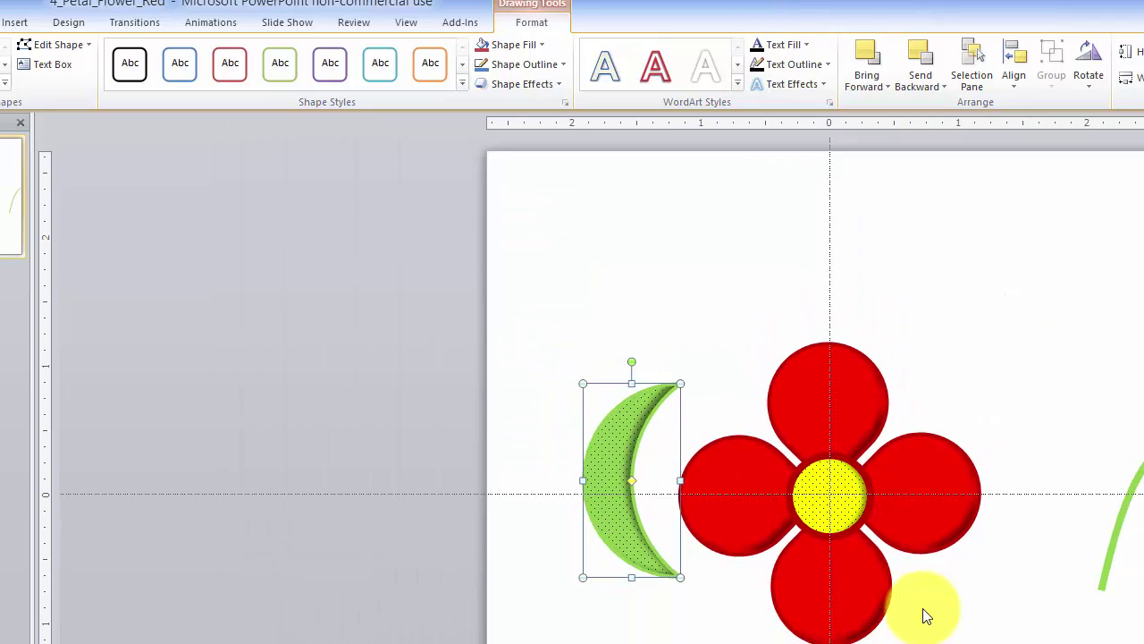
left_click_drag(1017, 643, 662, 277)
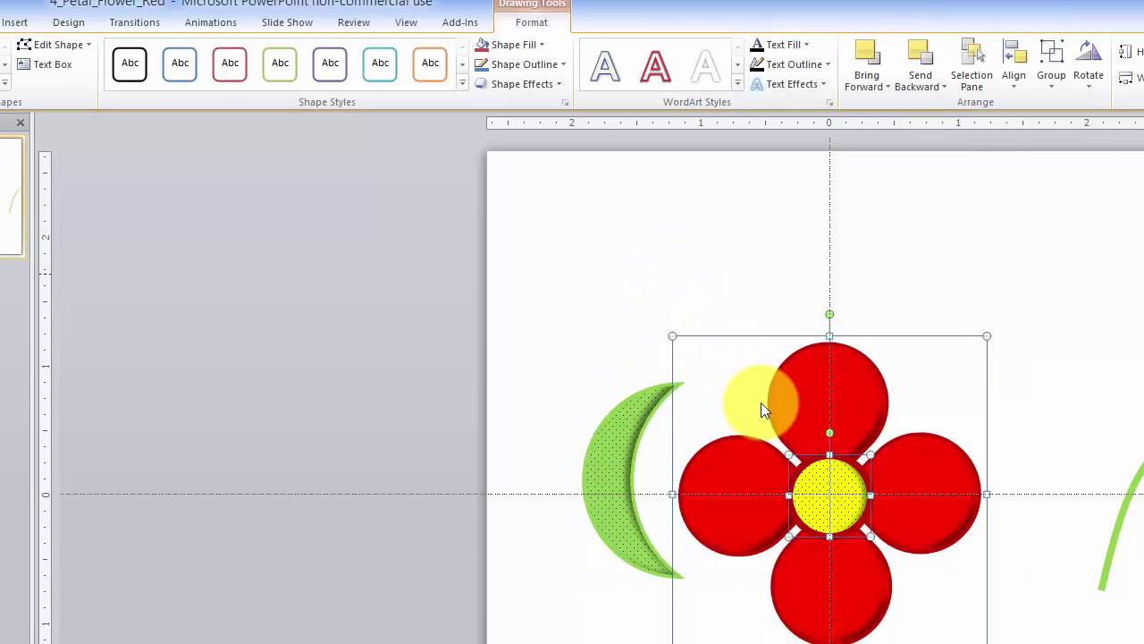
key("Up")
key("Up")
key("Up")
key("Up")
key("Up")
key("Up")
key("Up")
key("Up")
key("Up")
key("Up")
key("Up")
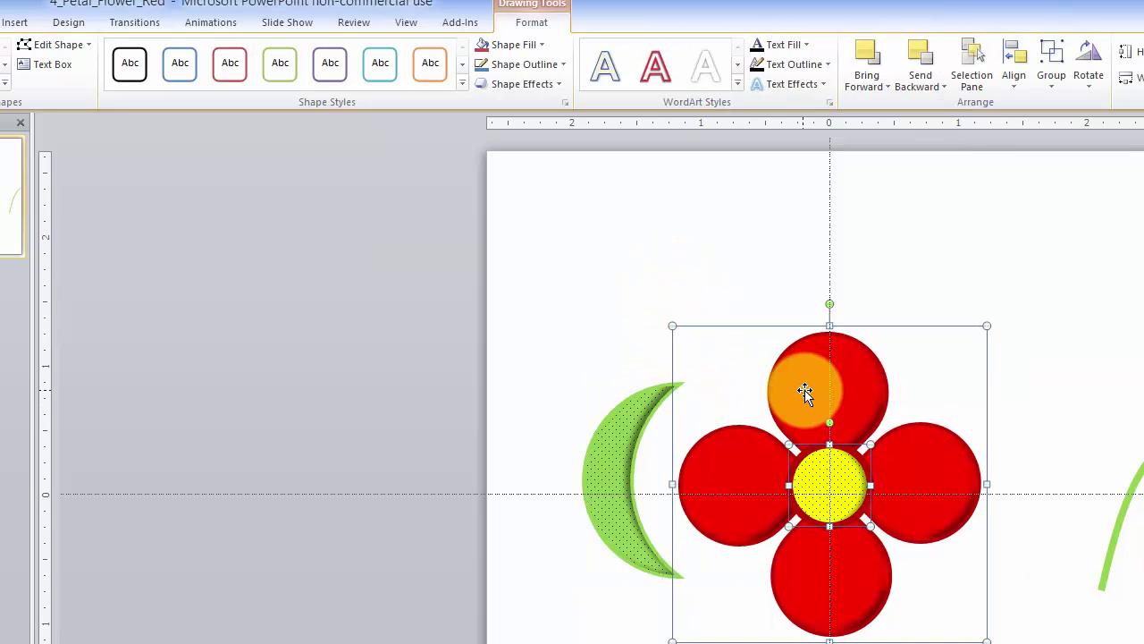
key("Up")
key("Up")
key("Up")
key("Up")
key("Up")
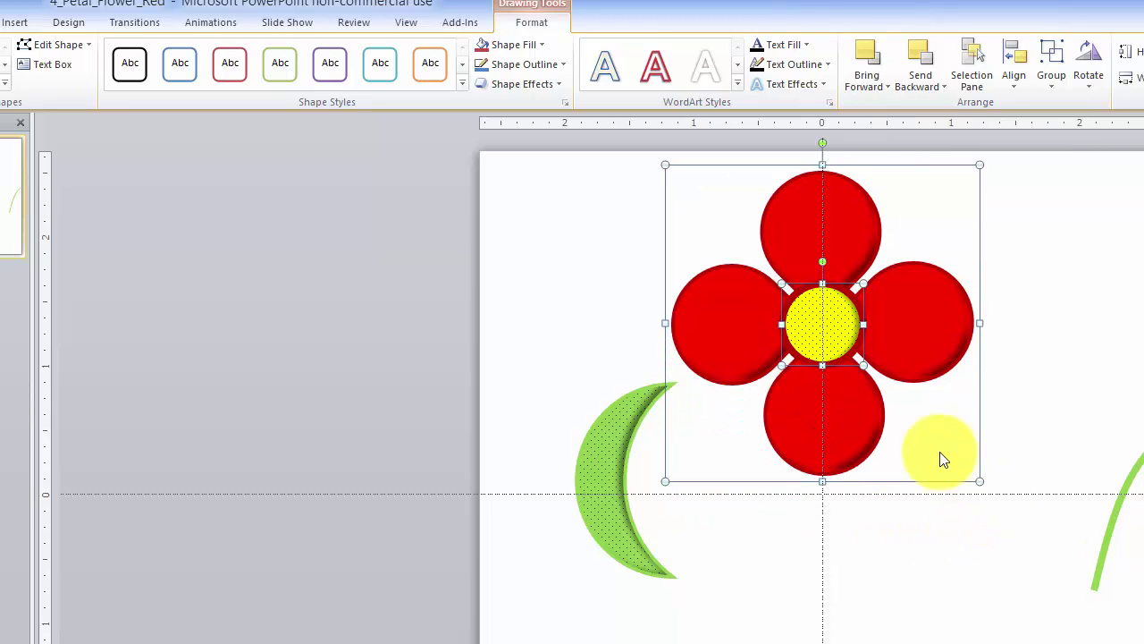
left_click(1055, 80)
left_click(1080, 107)
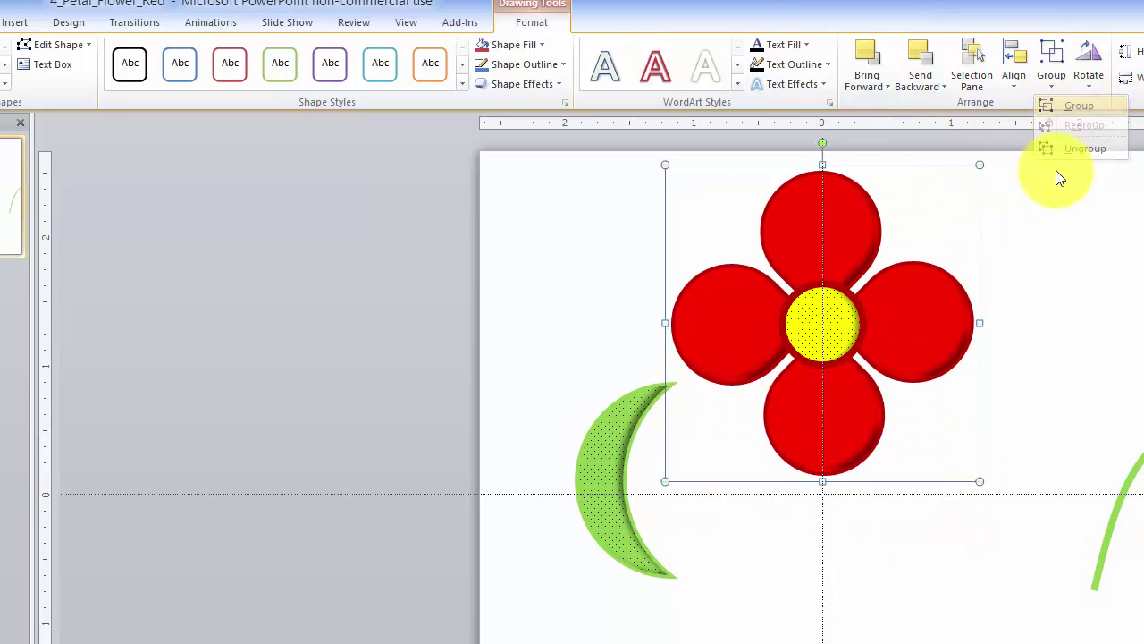
Shrink the grouped flower proportionally and shift it sideways so its centre lies near the vertical guide.
left_click_drag(980, 483, 911, 413)
mouse_move(725, 314)
left_mouse_down()
mouse_move(766, 306)
mouse_move(745, 304)
left_mouse_up()
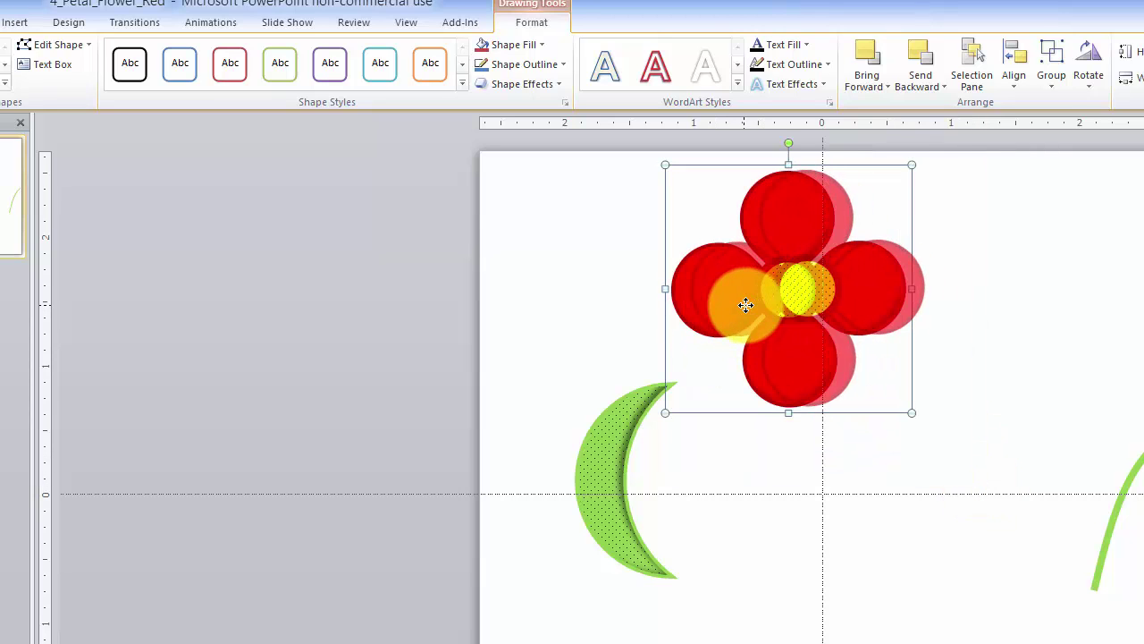
left_click(1068, 353)
Rotate the green leaf clockwise and position it below the flower so its tip meets the guides' crossing and it arches right.
left_click(629, 453)
mouse_move(618, 455)
left_mouse_down()
mouse_move(838, 394)
mouse_move(803, 350)
left_mouse_up()
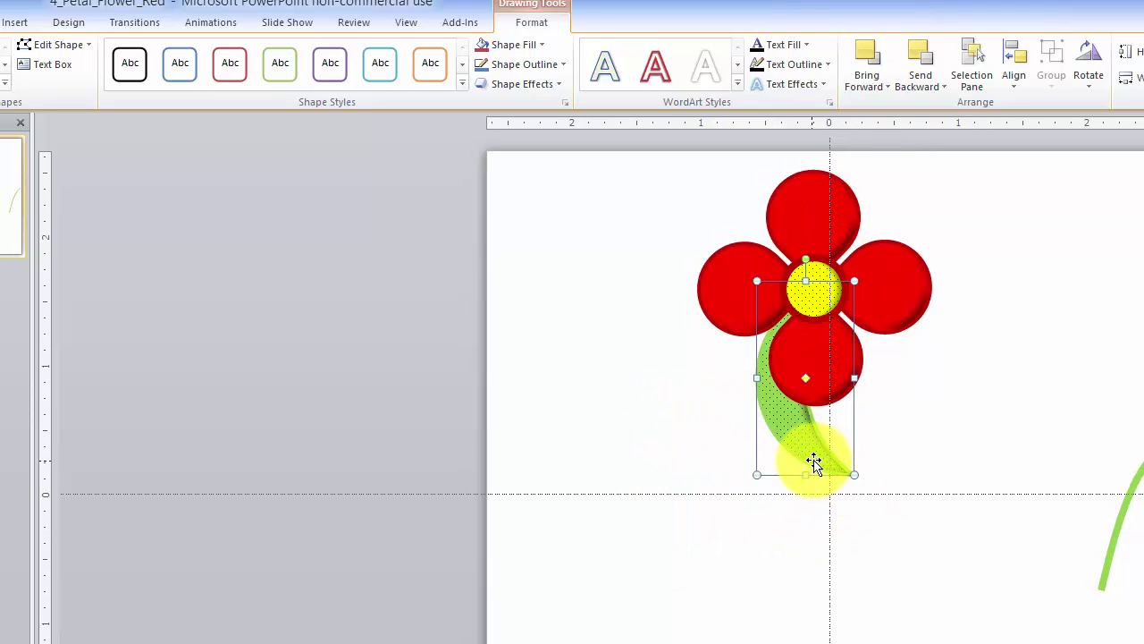
left_click_drag(811, 462, 791, 476)
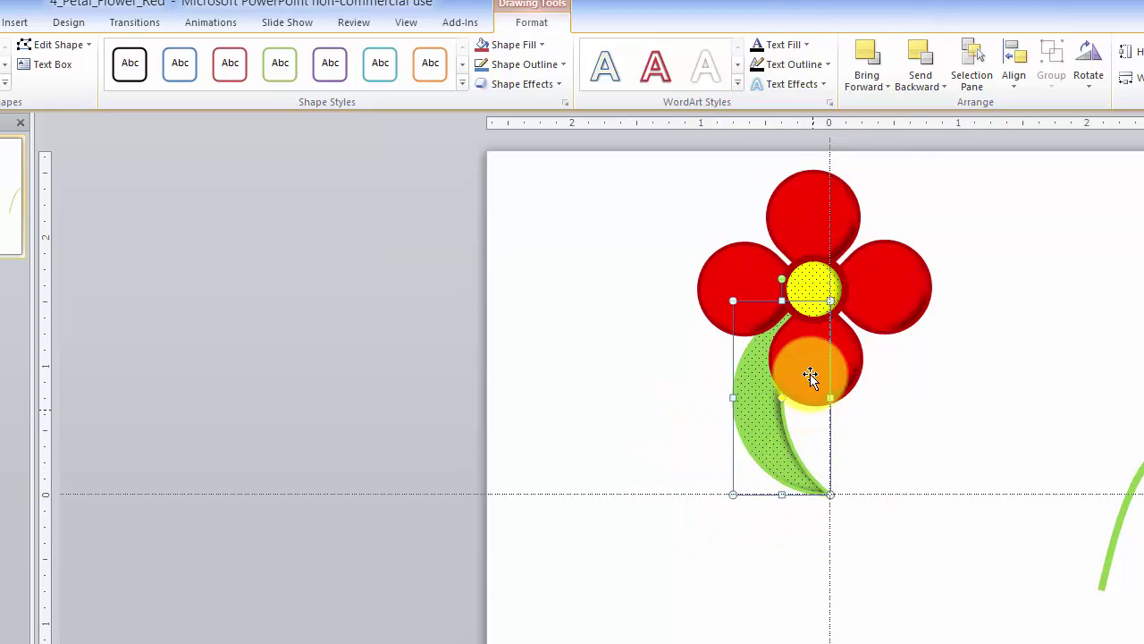
left_click_drag(783, 277, 870, 373)
left_click_drag(709, 413, 832, 439)
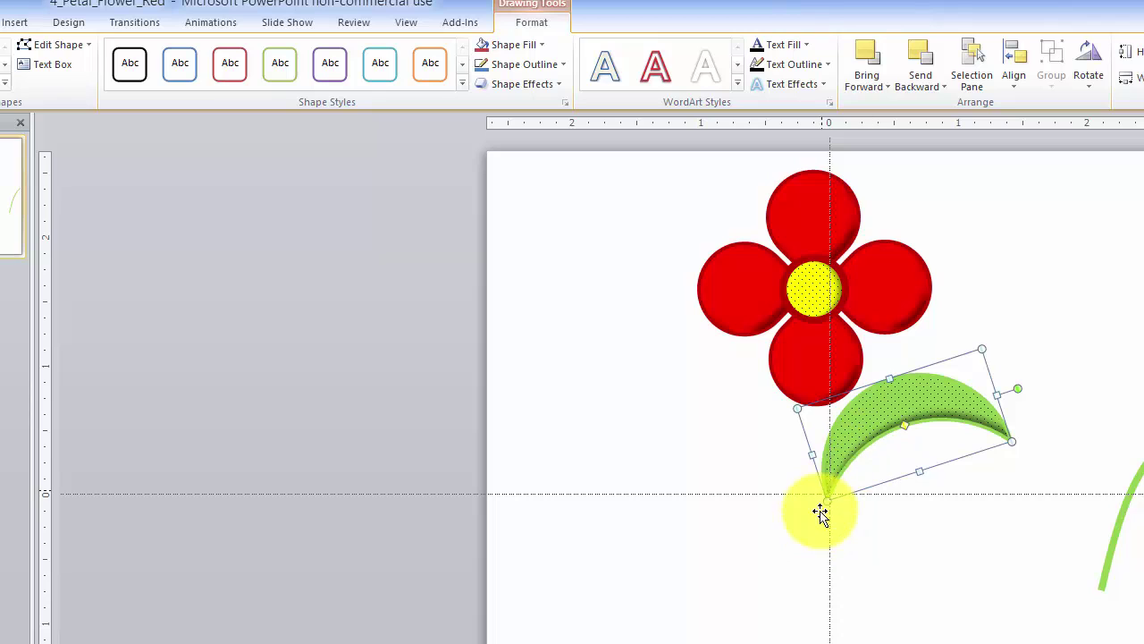
Copy the rotated green leaf and paste a duplicate onto the slide.
right_click(963, 390)
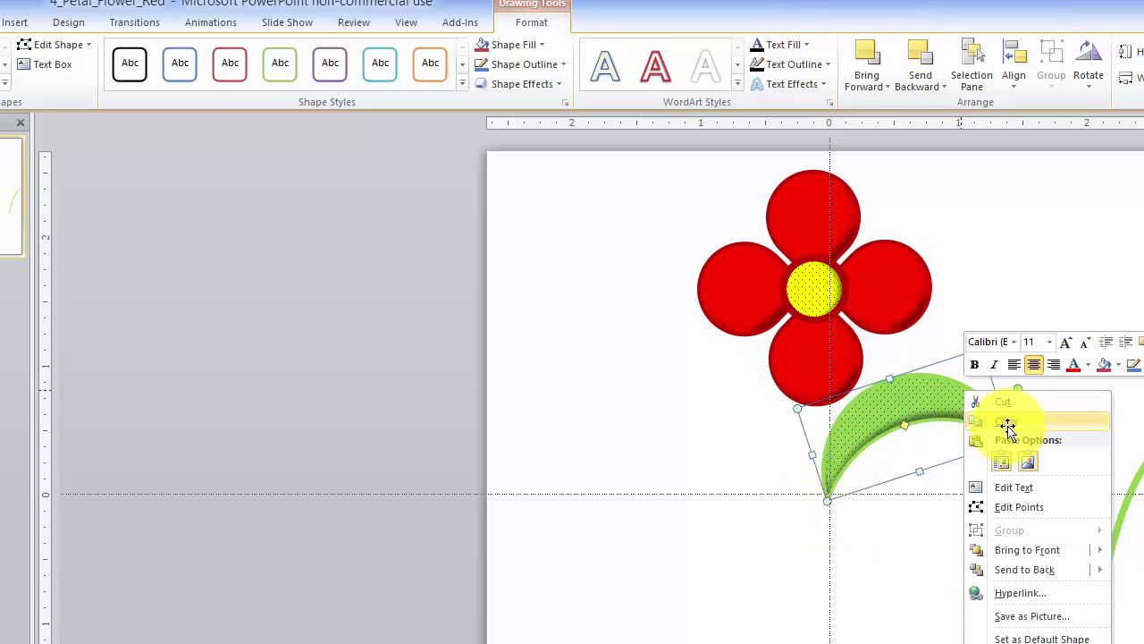
left_click(1005, 422)
left_click(601, 418)
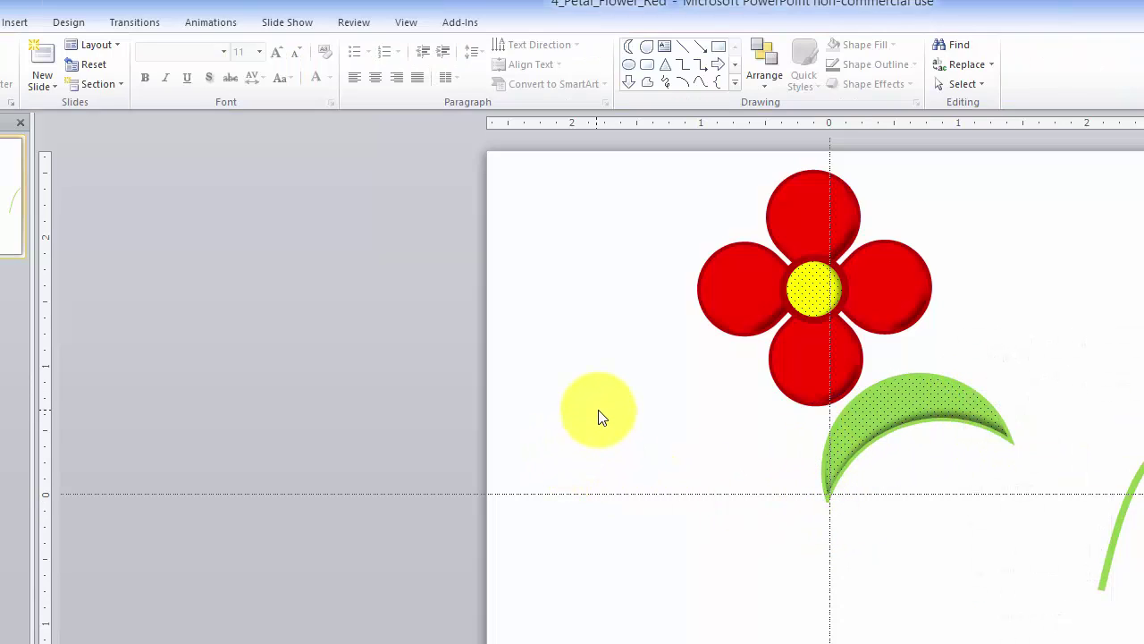
key("ctrl+v")
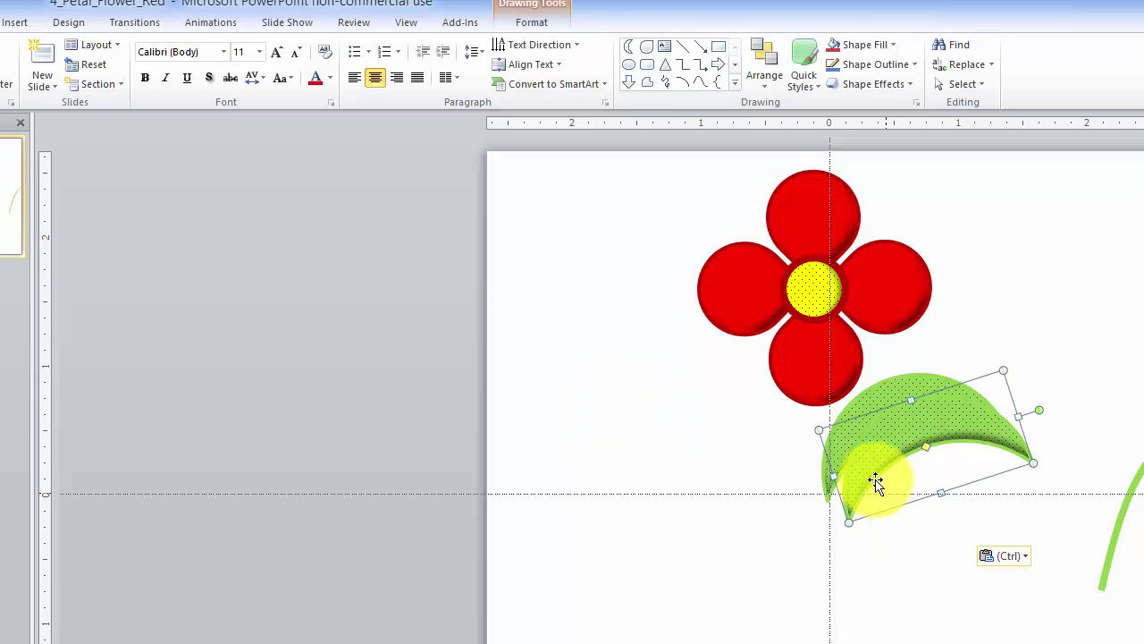
Flip the duplicate leaf horizontally and place it left of the vertical guide with its tip on the guide.
left_click_drag(873, 454, 708, 444)
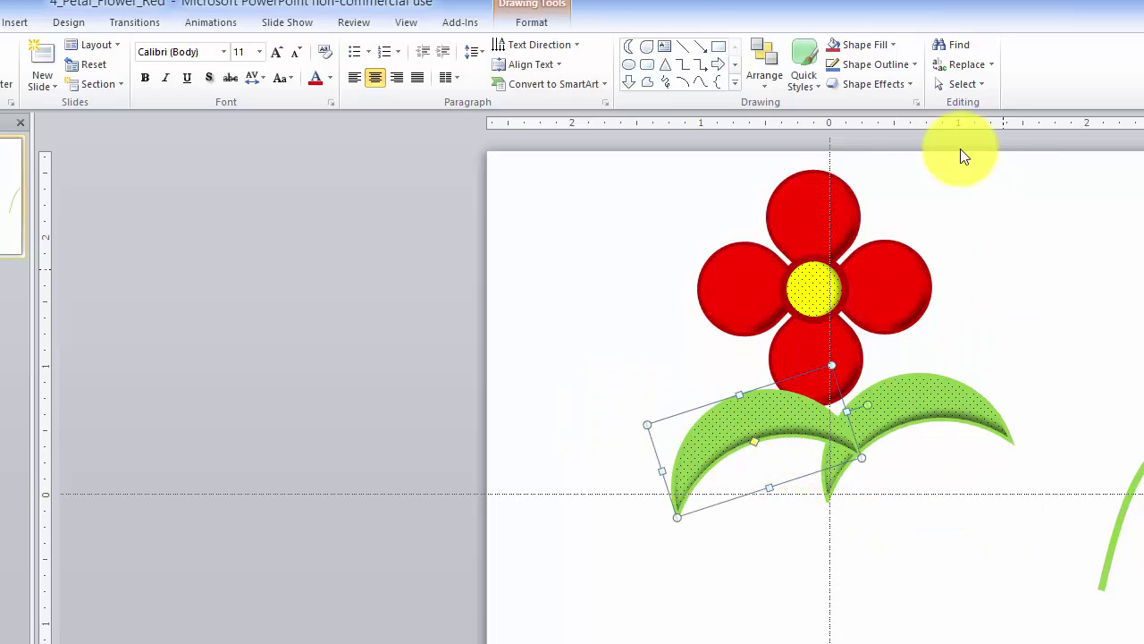
left_click(531, 23)
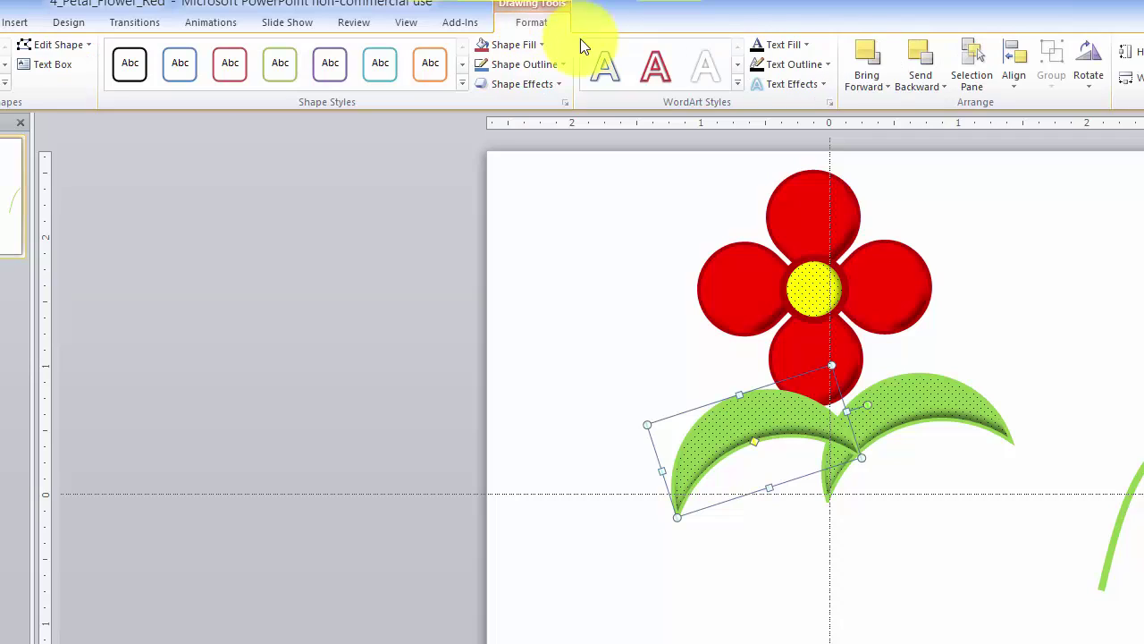
left_click(1089, 79)
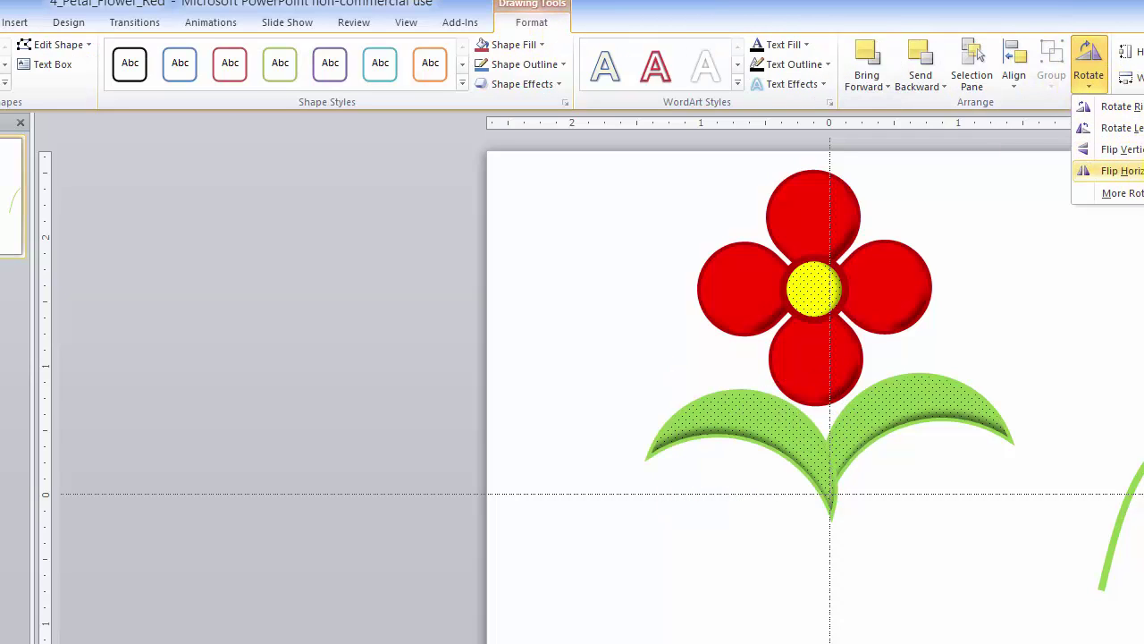
left_click(1122, 170)
left_click_drag(836, 464, 814, 488)
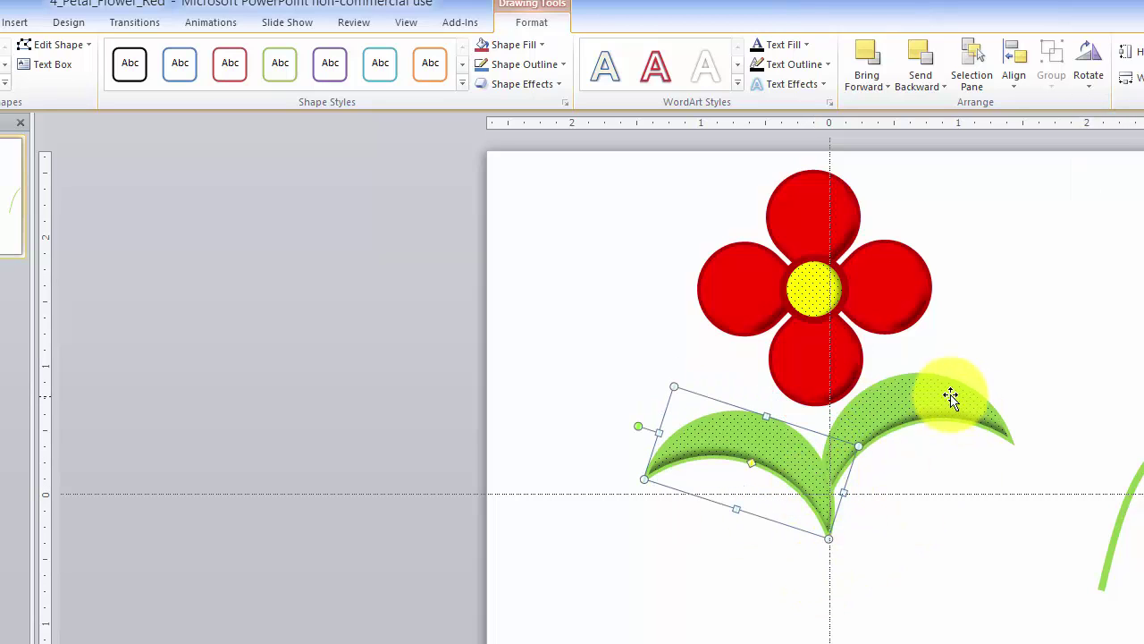
Rotate and reposition both leaves so they spread to either side from a shared tip on the vertical guide below the flower.
left_click_drag(919, 407, 906, 455)
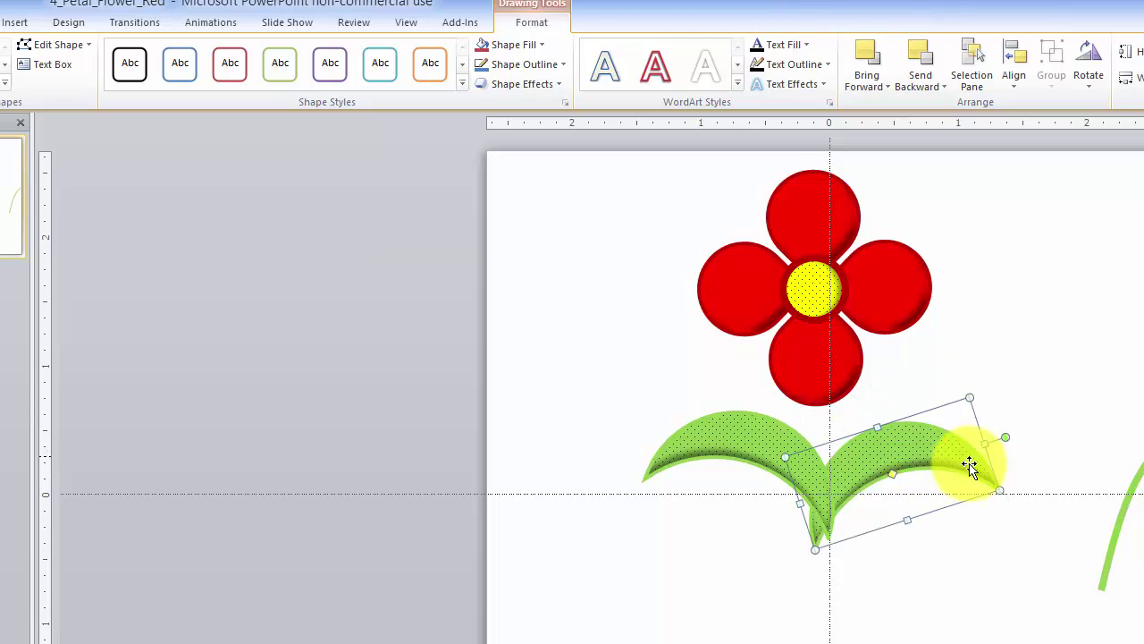
left_click_drag(1004, 447, 855, 469)
left_click_drag(773, 452, 795, 483)
left_click_drag(659, 472, 657, 397)
left_click(621, 426)
left_click(730, 478)
double_click(730, 479)
left_click(631, 451)
left_click_drag(797, 531, 839, 531)
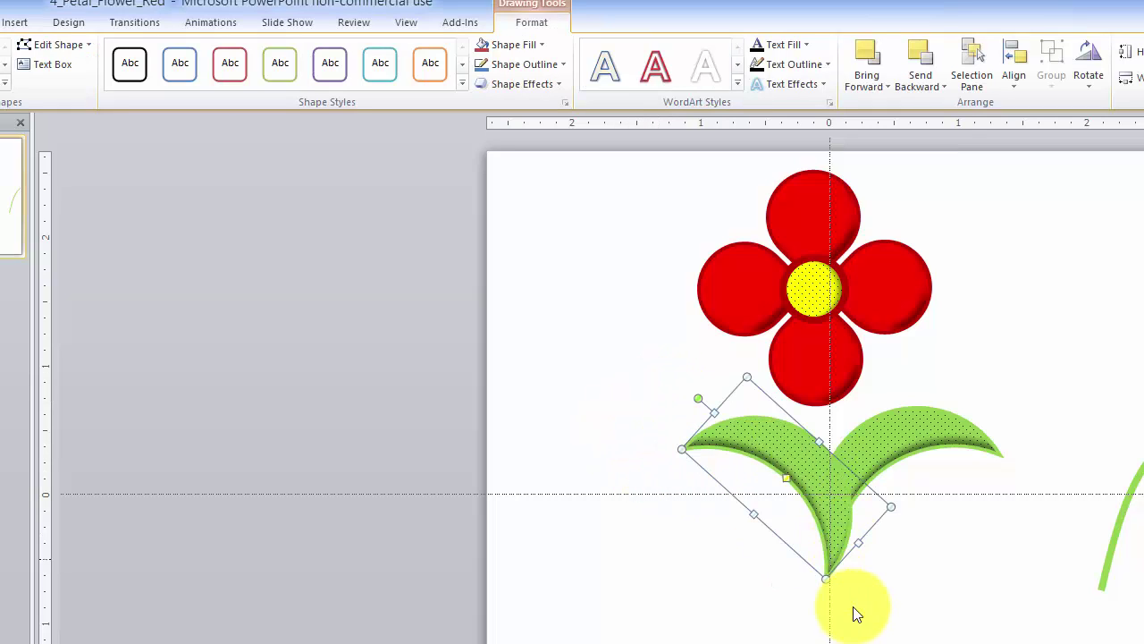
left_click(646, 396)
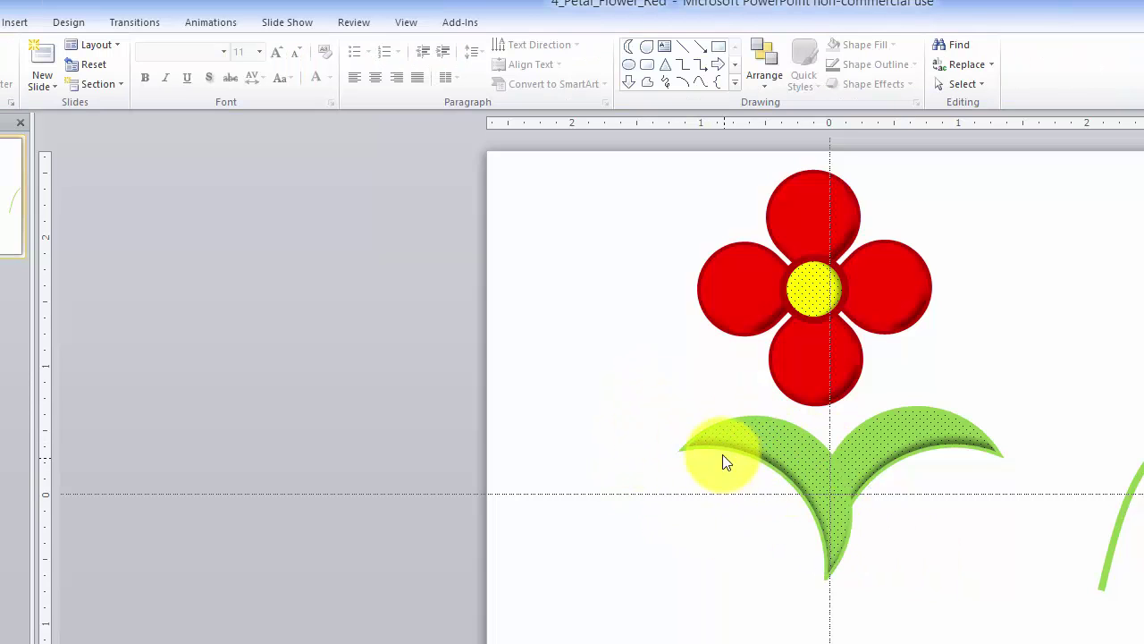
Set the left leaf's shadow angle to 129° so the dark shading runs along its upper edge.
left_click(792, 454)
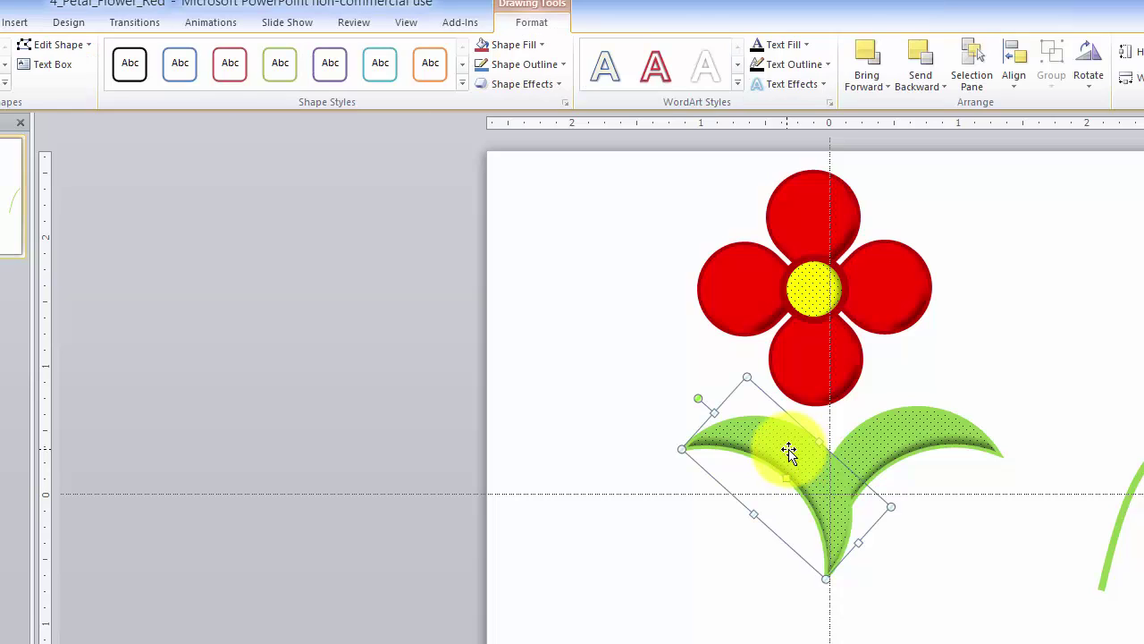
right_click(791, 454)
left_click(856, 643)
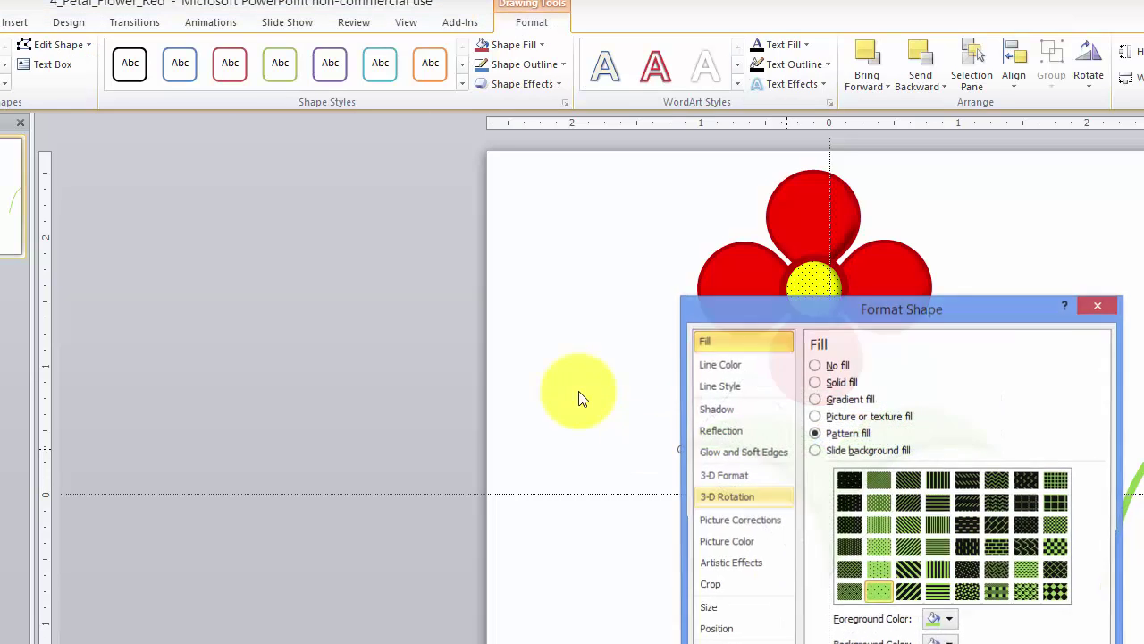
left_click(750, 410)
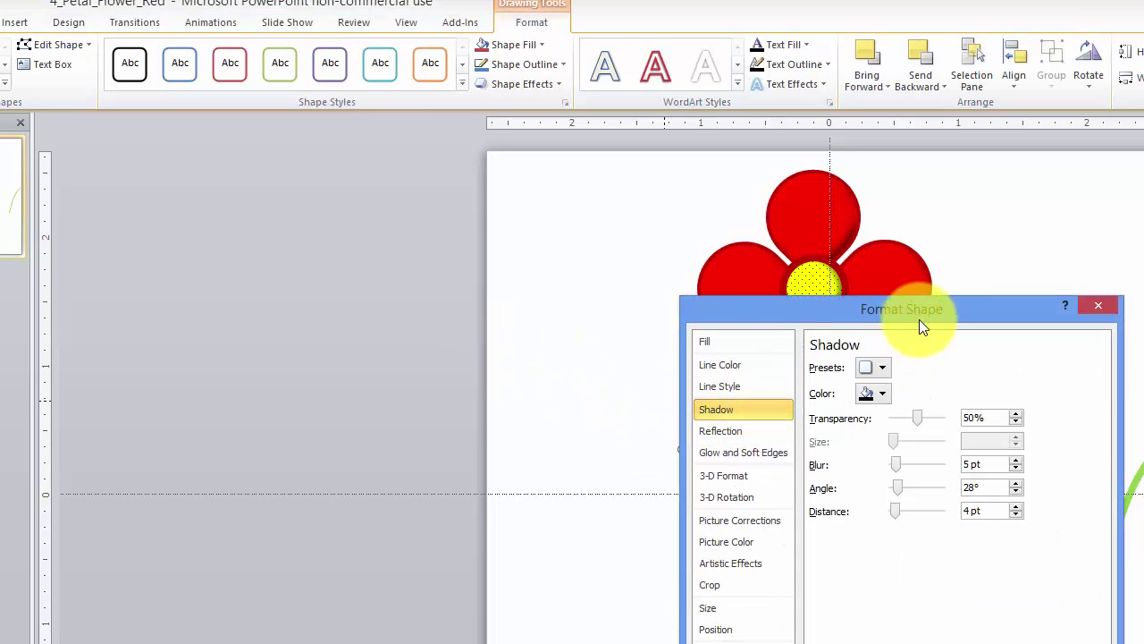
left_click_drag(919, 313, 431, 219)
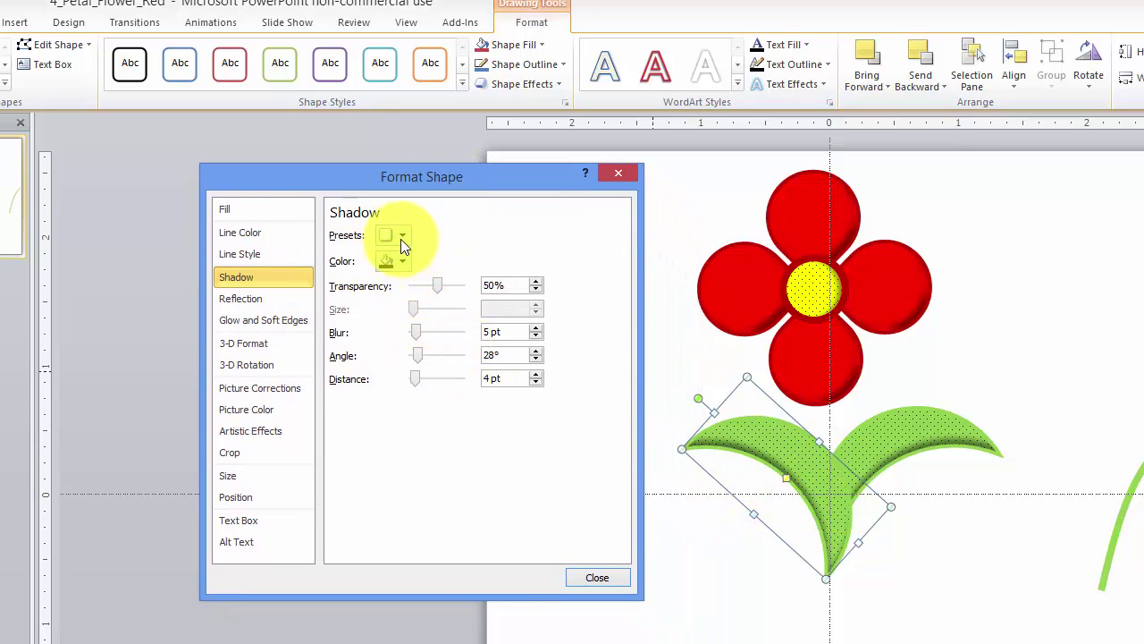
left_click(401, 237)
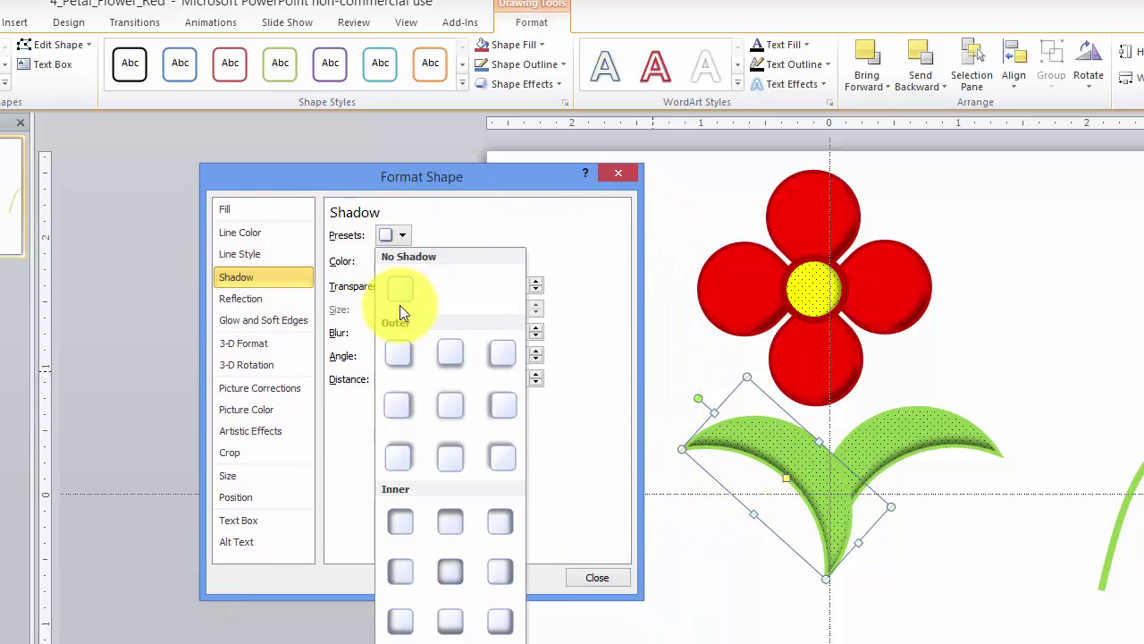
left_click(477, 560)
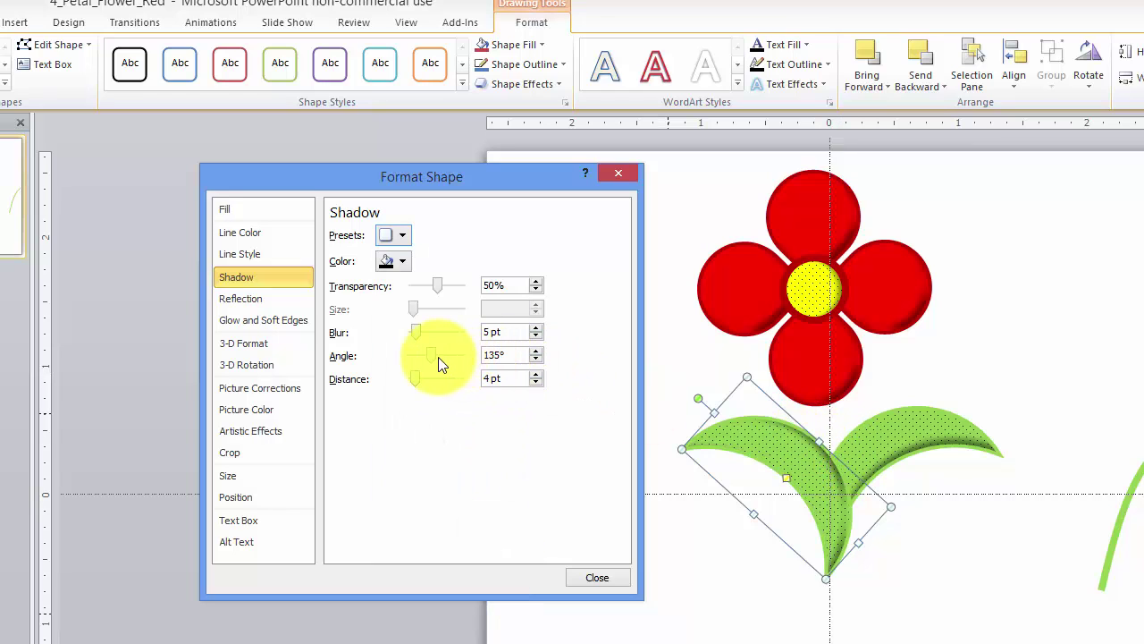
left_click_drag(438, 356, 439, 356)
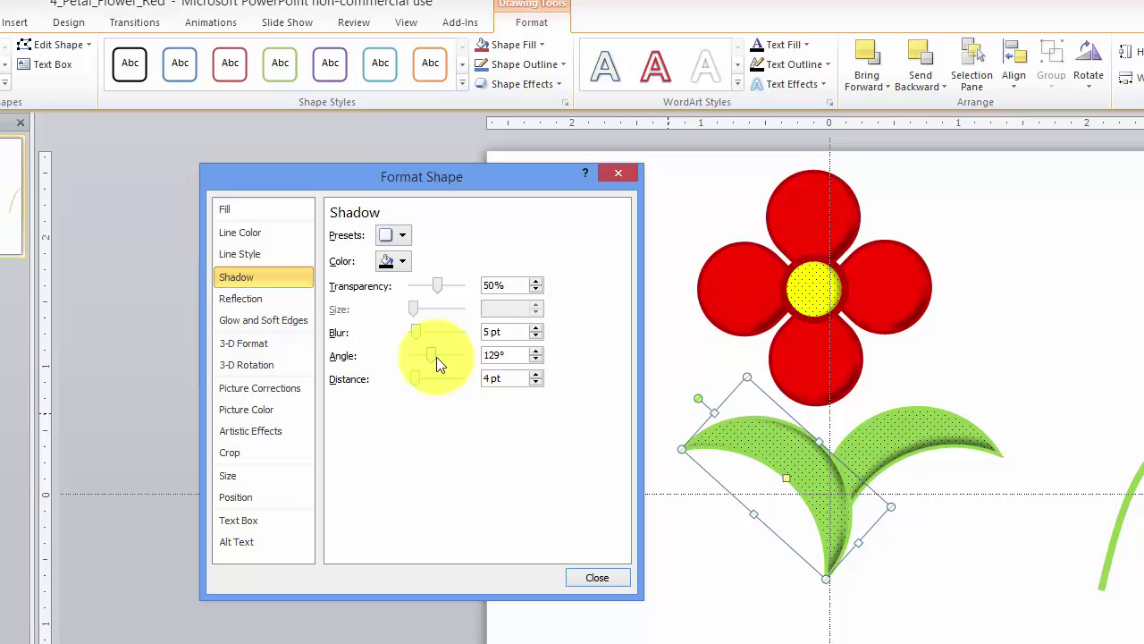
Select the right and left leaves together.
left_click(913, 433)
left_click(765, 447, "shift")
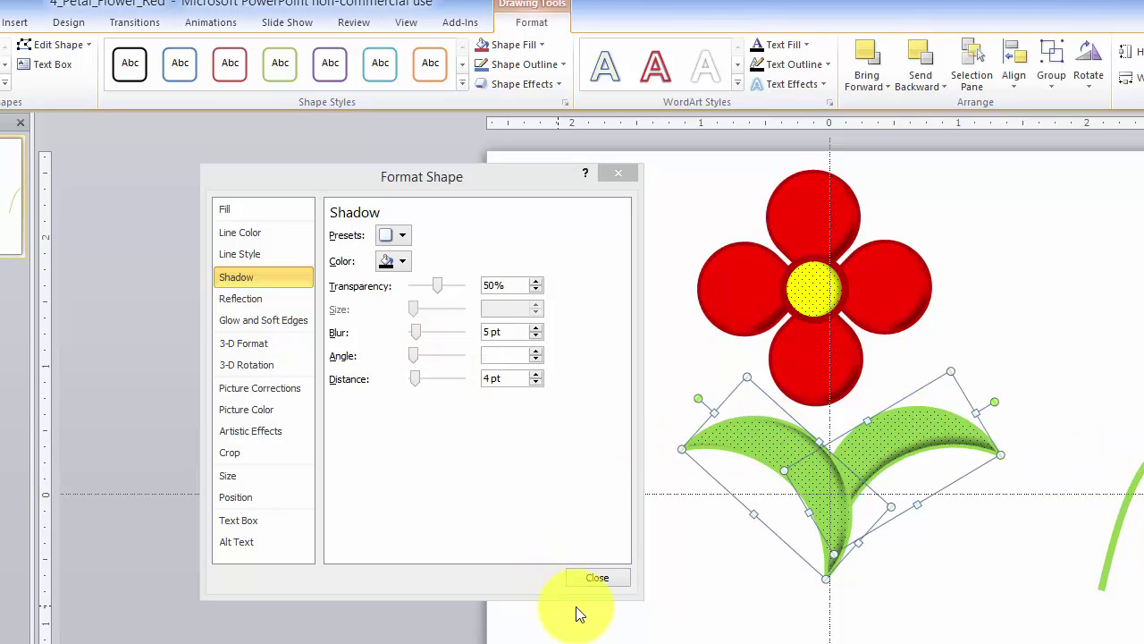